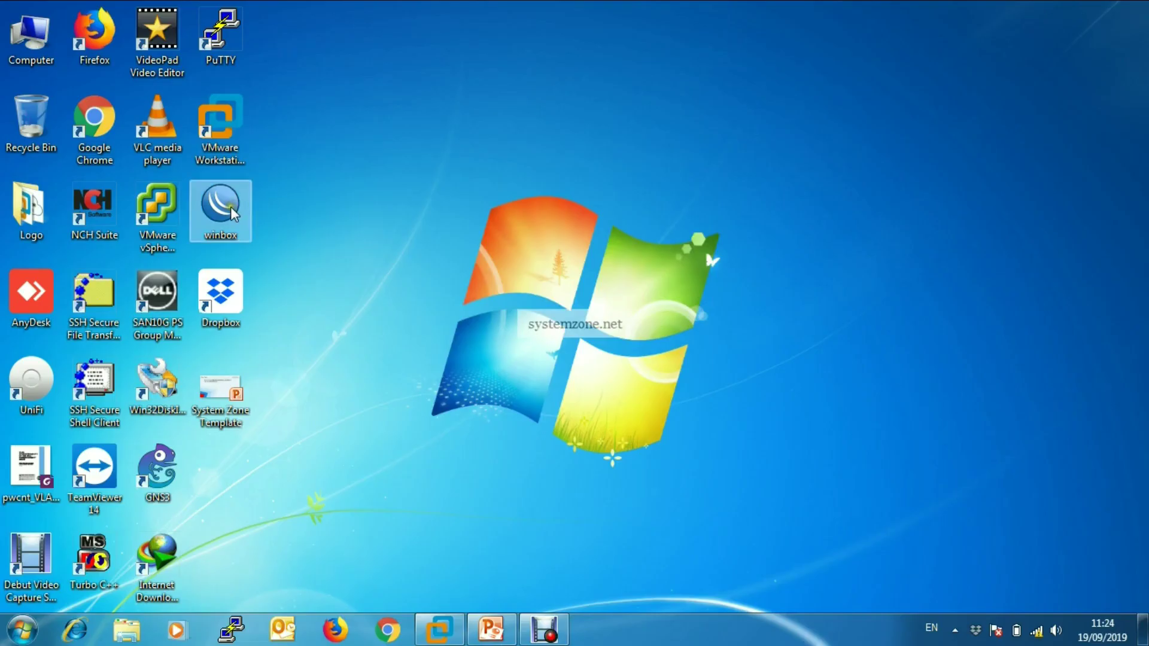
- Launch WinBox and connect to the discovered MikroTik router by its MAC address 00:0C:29:5D:63:8E as admin, with the session window maximized
double_click(231, 207)
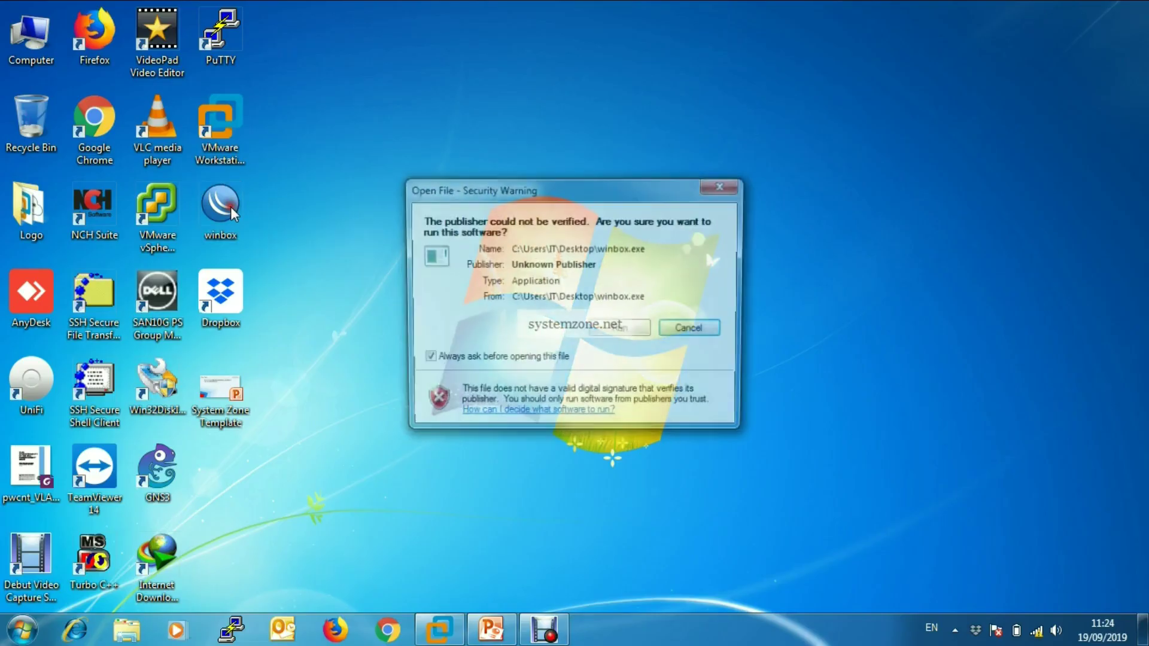
click(635, 333)
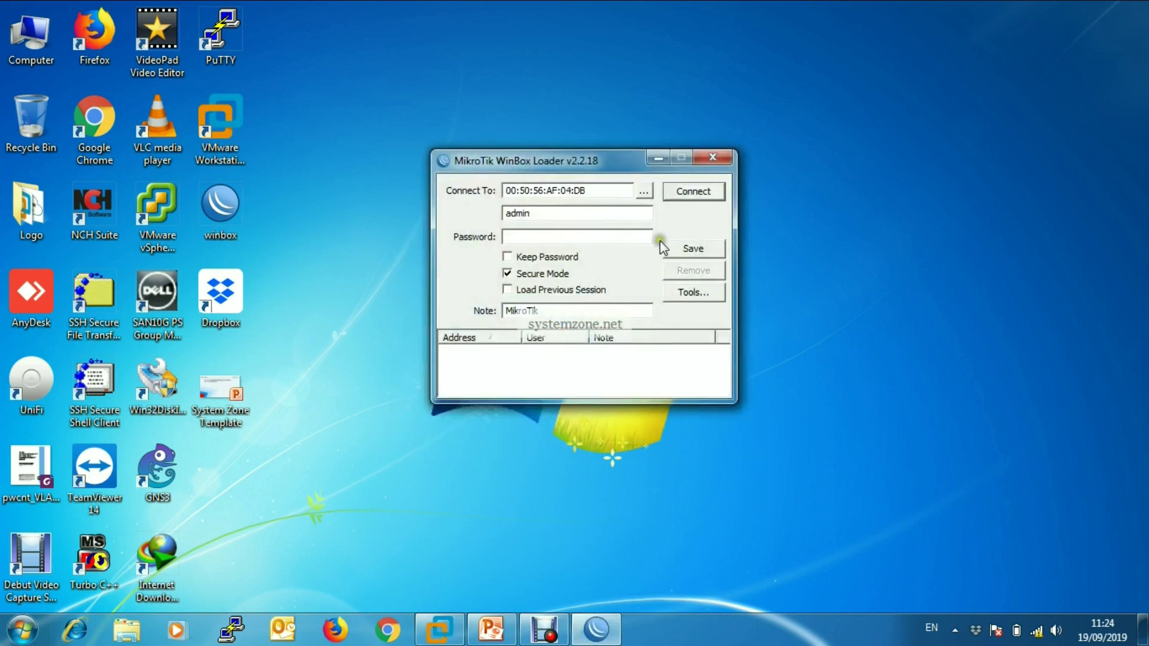
click(644, 191)
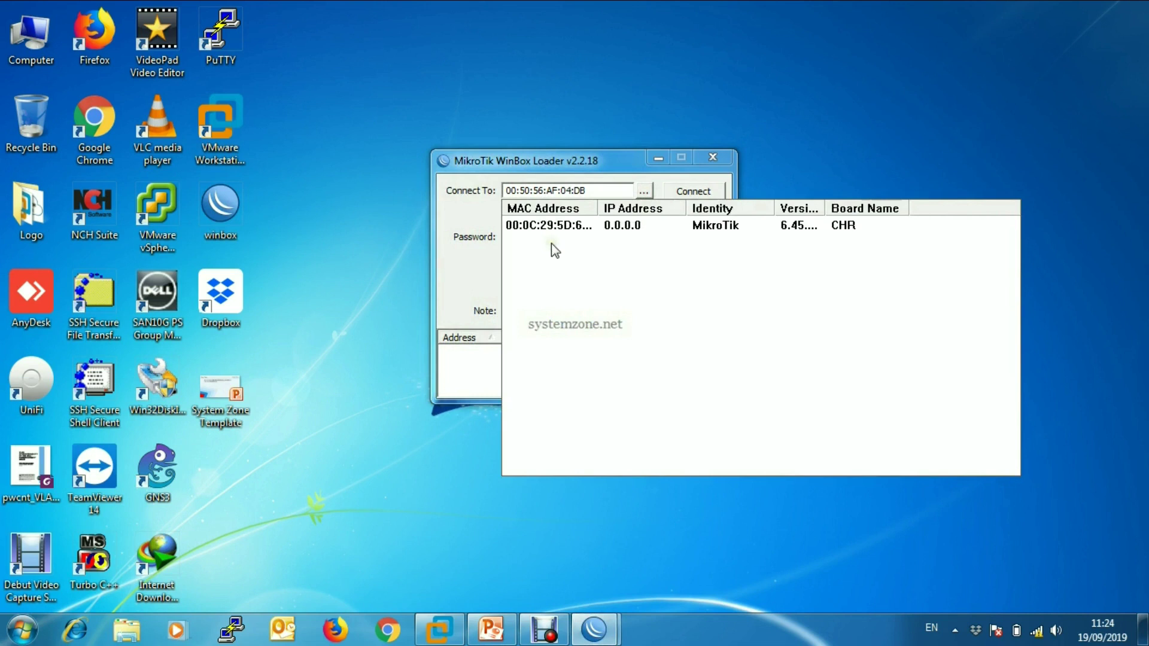
click(547, 227)
click(693, 193)
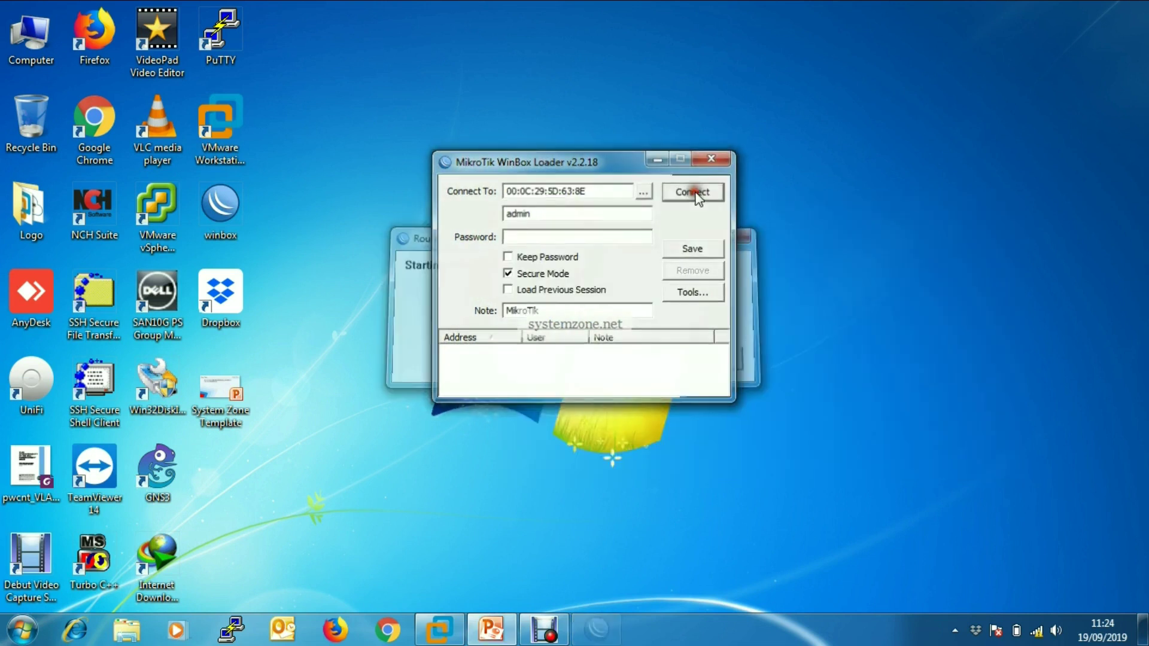
double_click(832, 95)
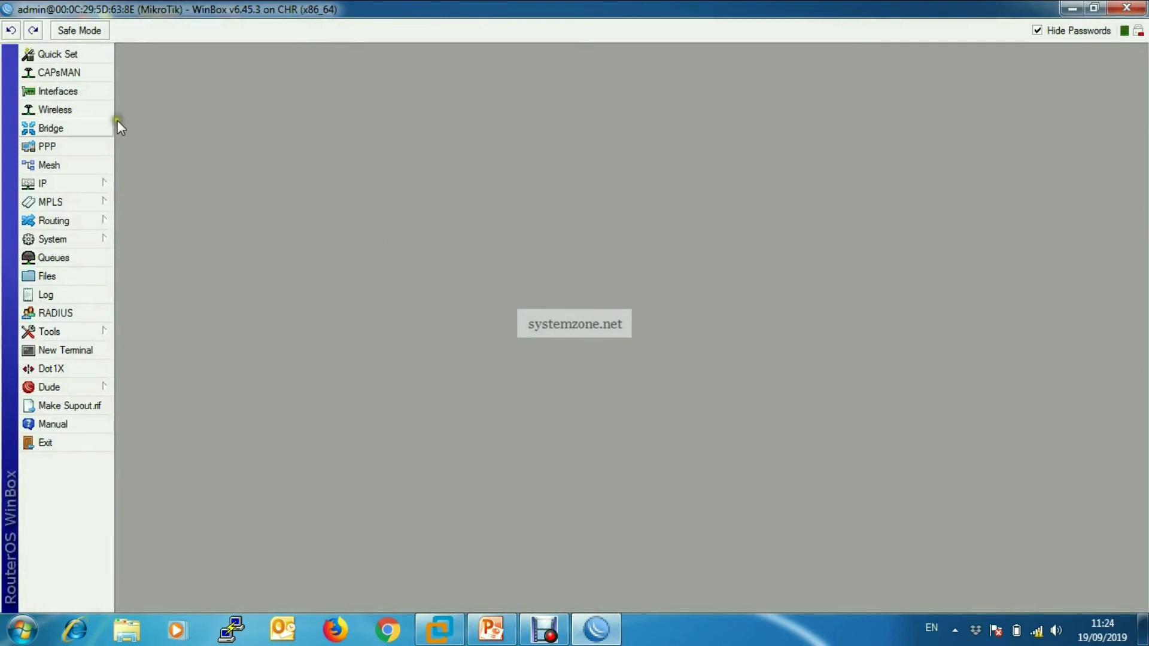
- Open the router's interface list and rename the ether1 interface as WAN1
click(74, 91)
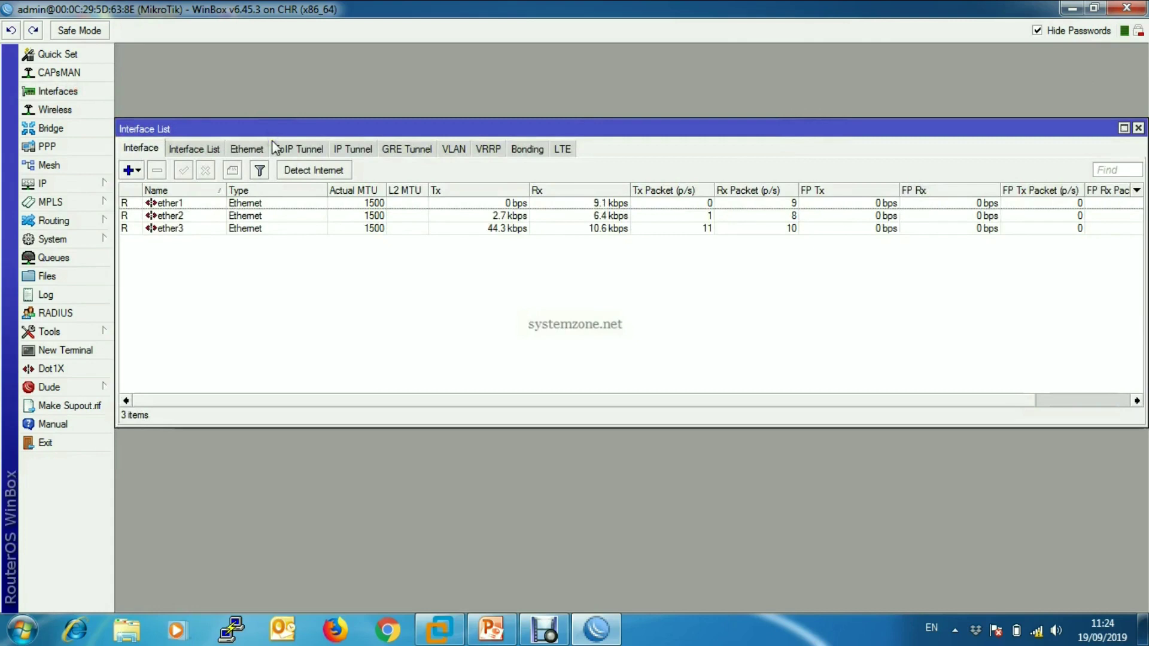
click(250, 203)
click(262, 219)
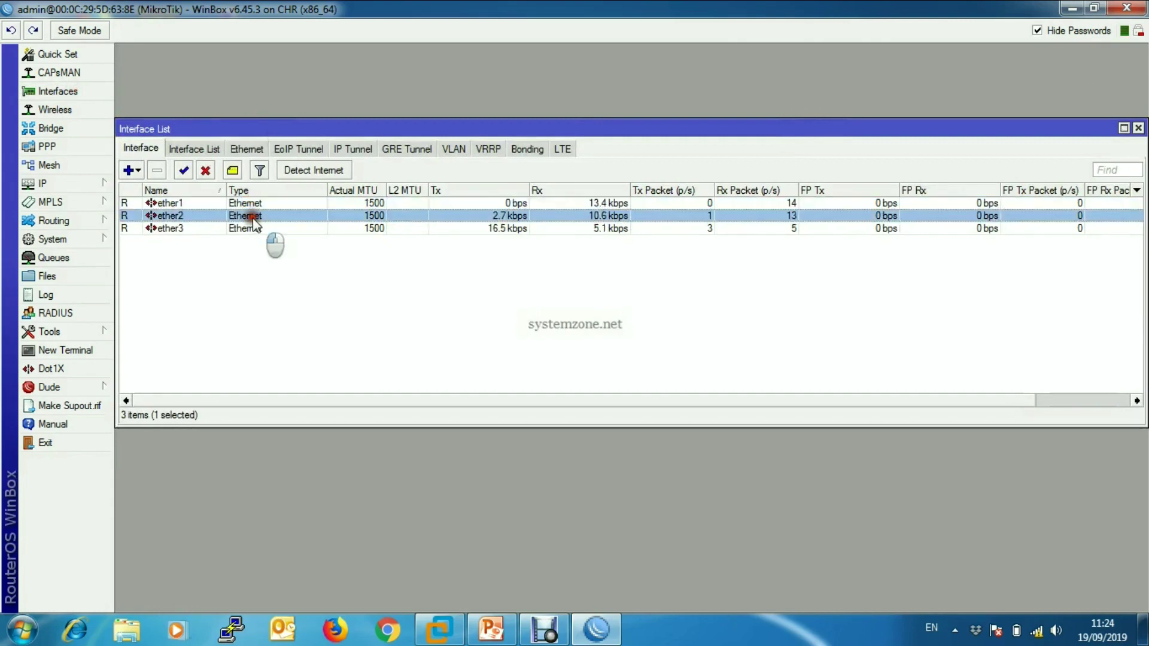
click(253, 227)
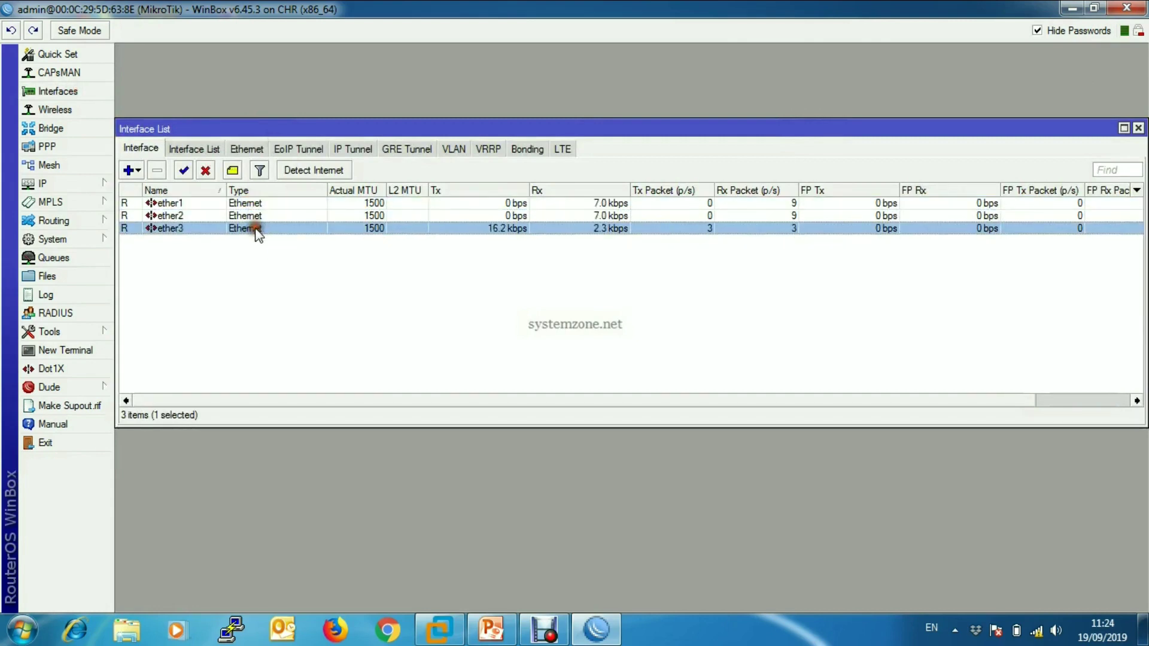
click(191, 204)
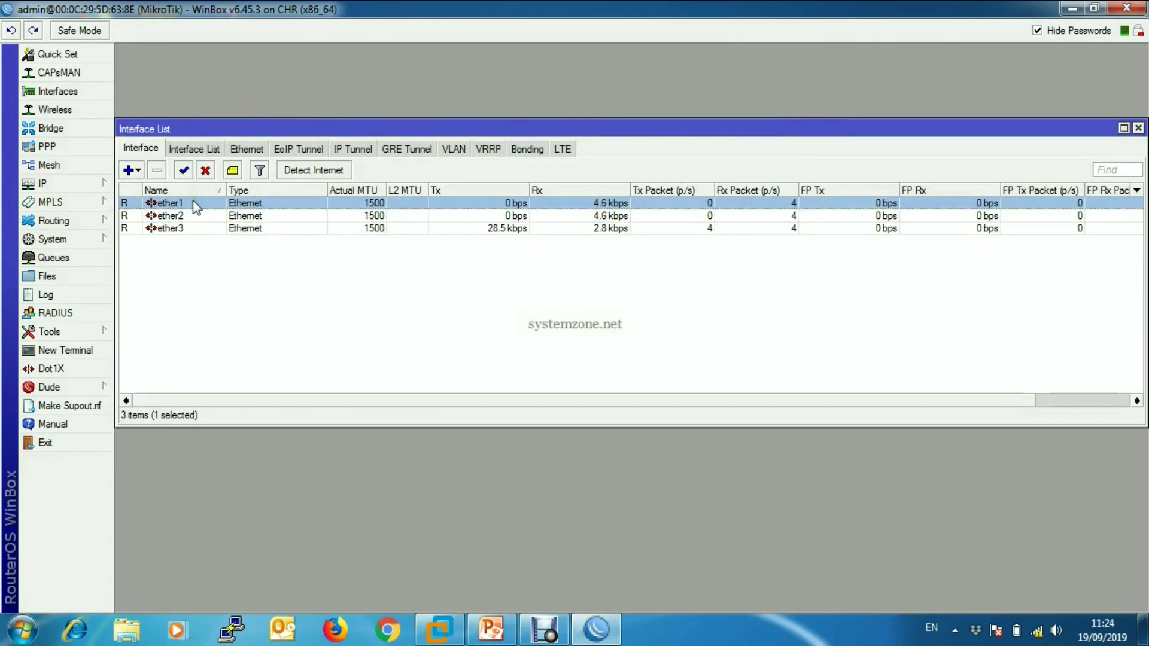
double_click(193, 201)
click(602, 180)
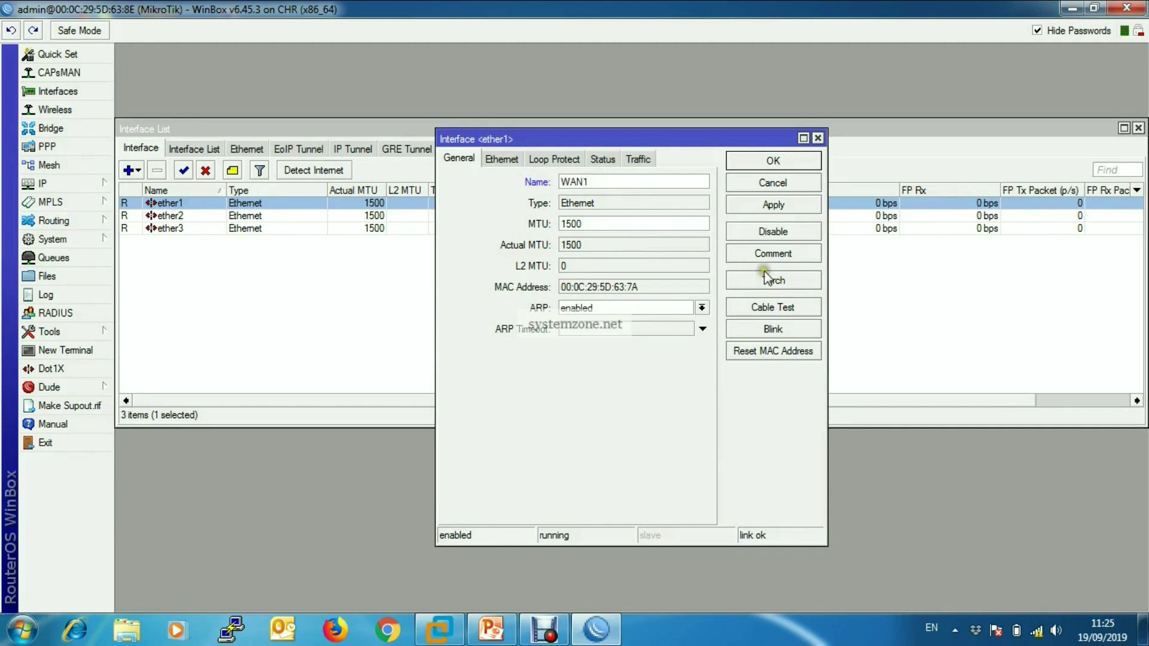
click(790, 205)
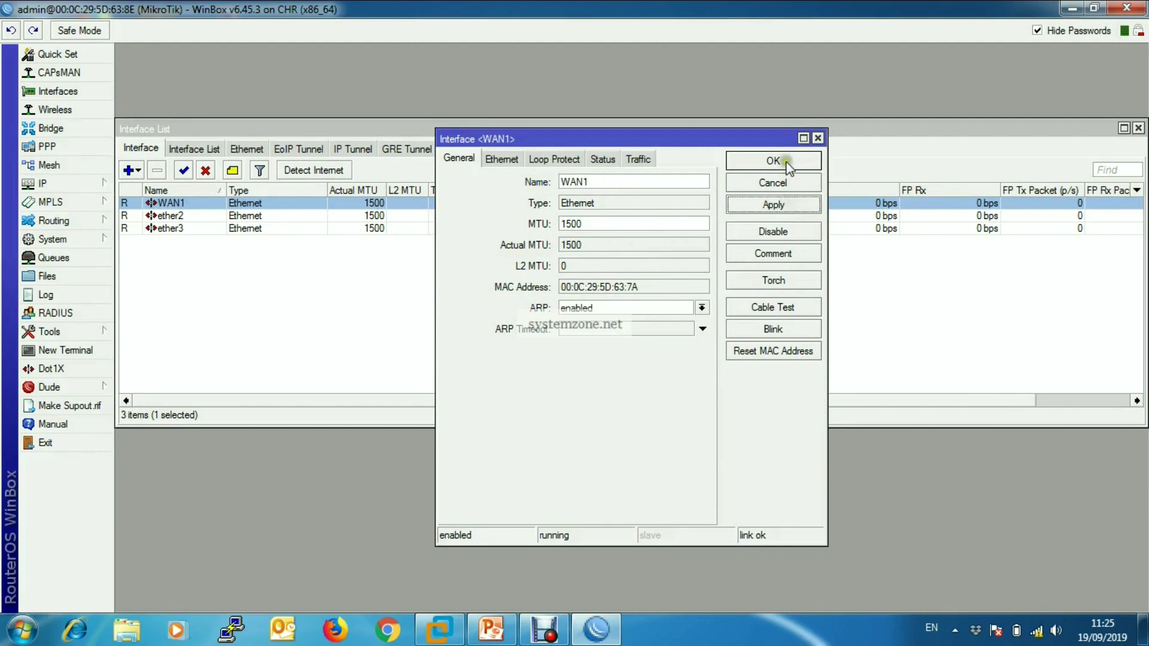
click(779, 160)
- Rename the ether2 interface as WAN2
click(192, 216)
double_click(192, 216)
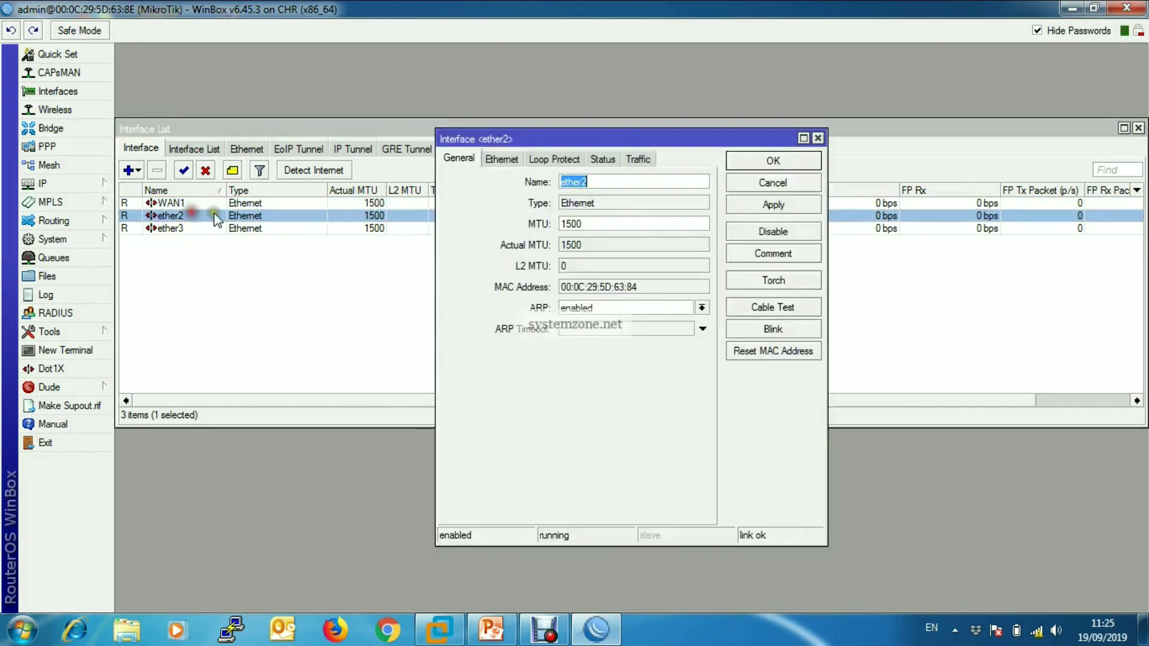
text(WAN2)
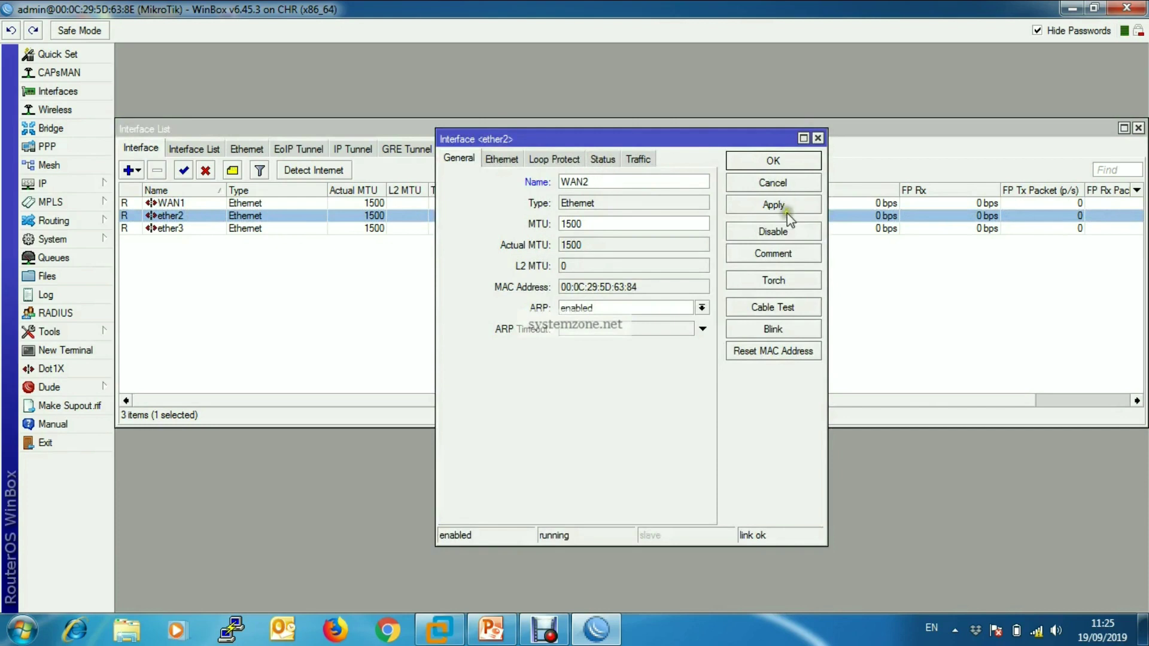
click(773, 204)
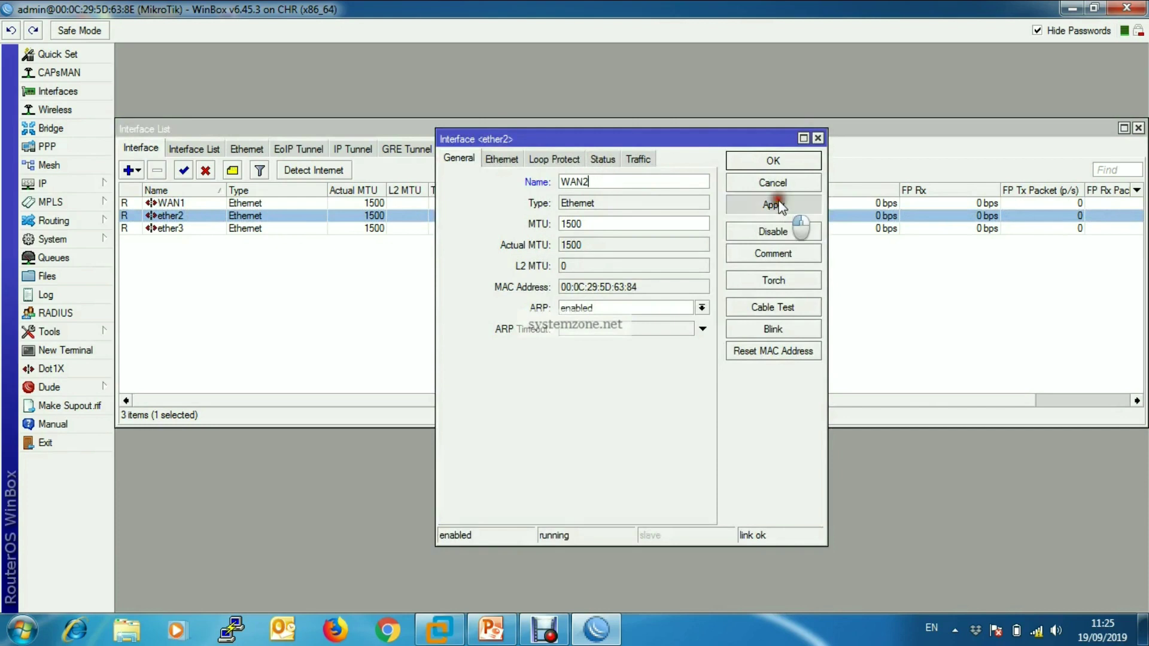
click(773, 160)
- Rename the ether3 interface as LAN
double_click(193, 228)
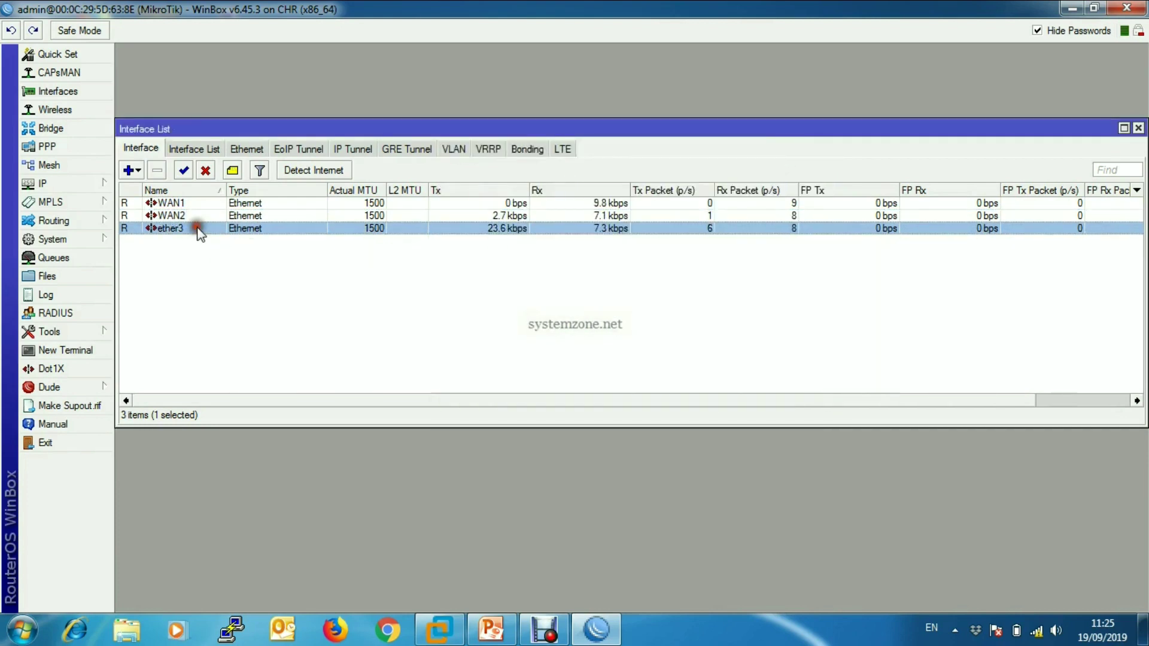
key(BackSpace)
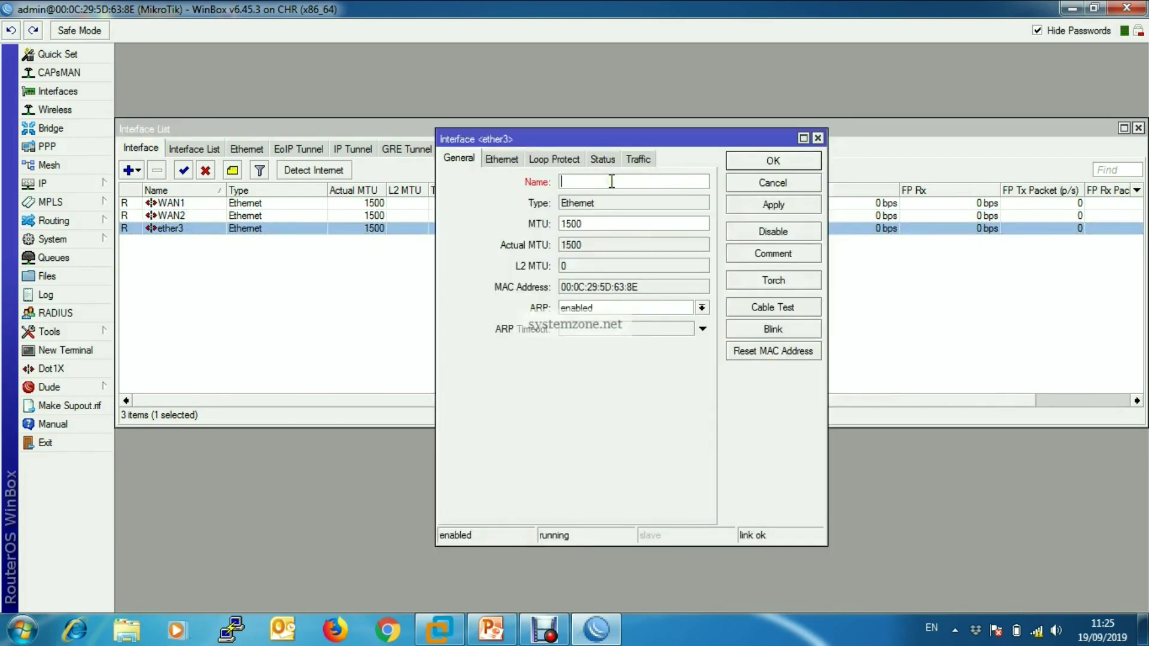
text(LAN)
click(773, 205)
click(772, 161)
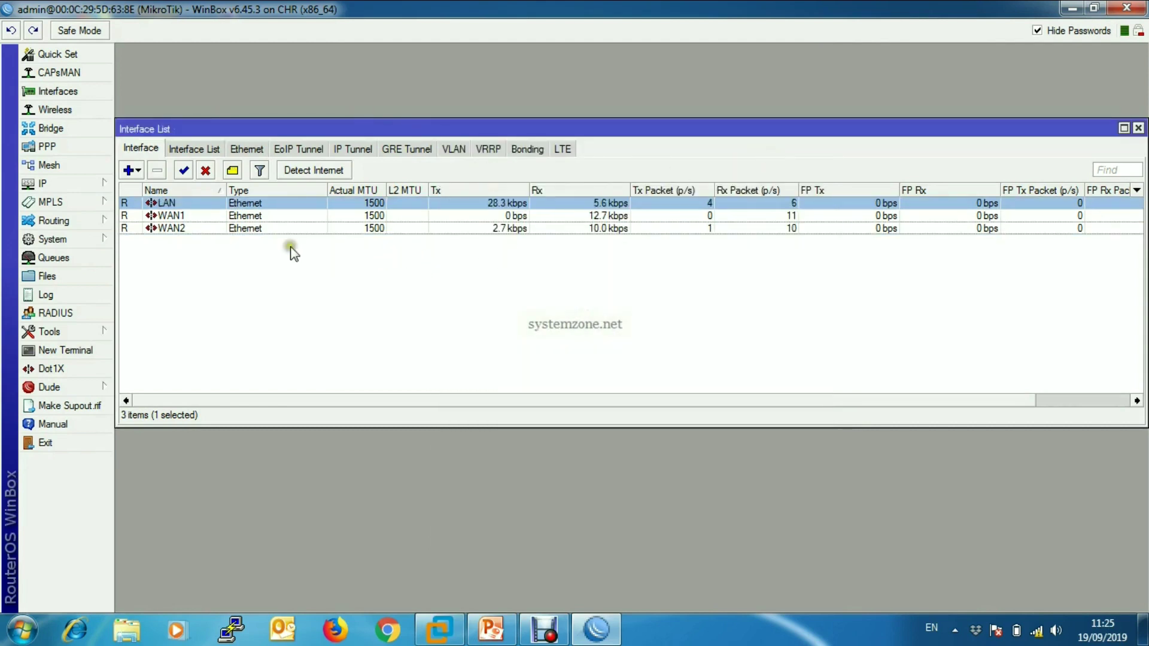
- Open the IP address list and assign the address 192.168.30.2/30 to the WAN1 interface
click(96, 183)
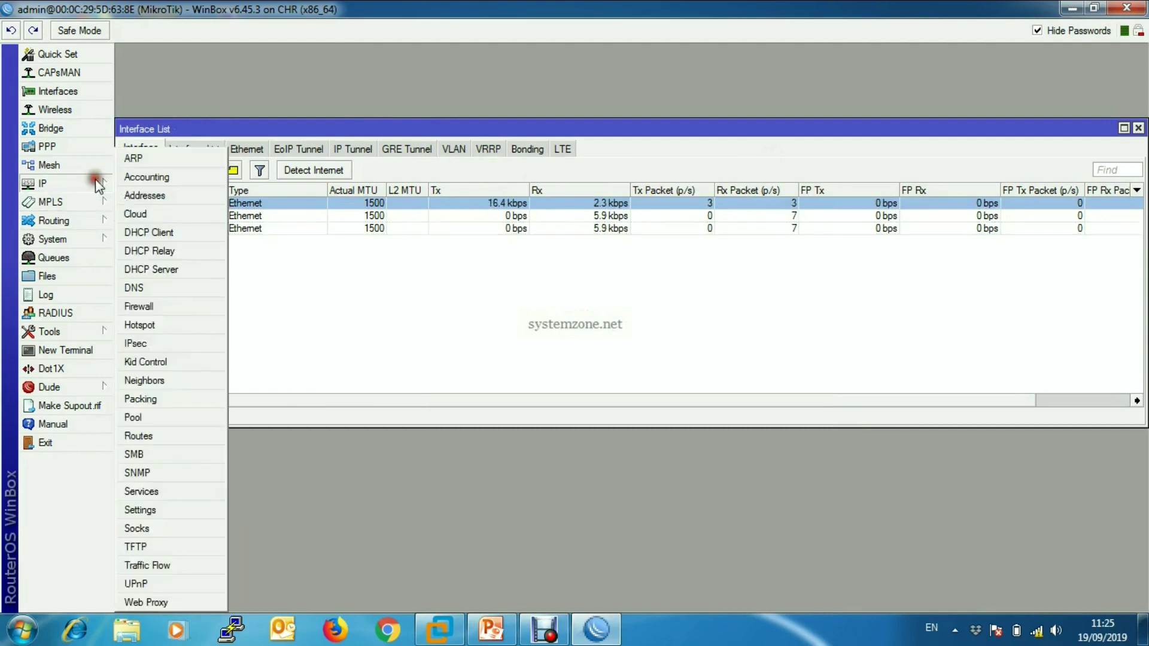
click(161, 197)
click(506, 218)
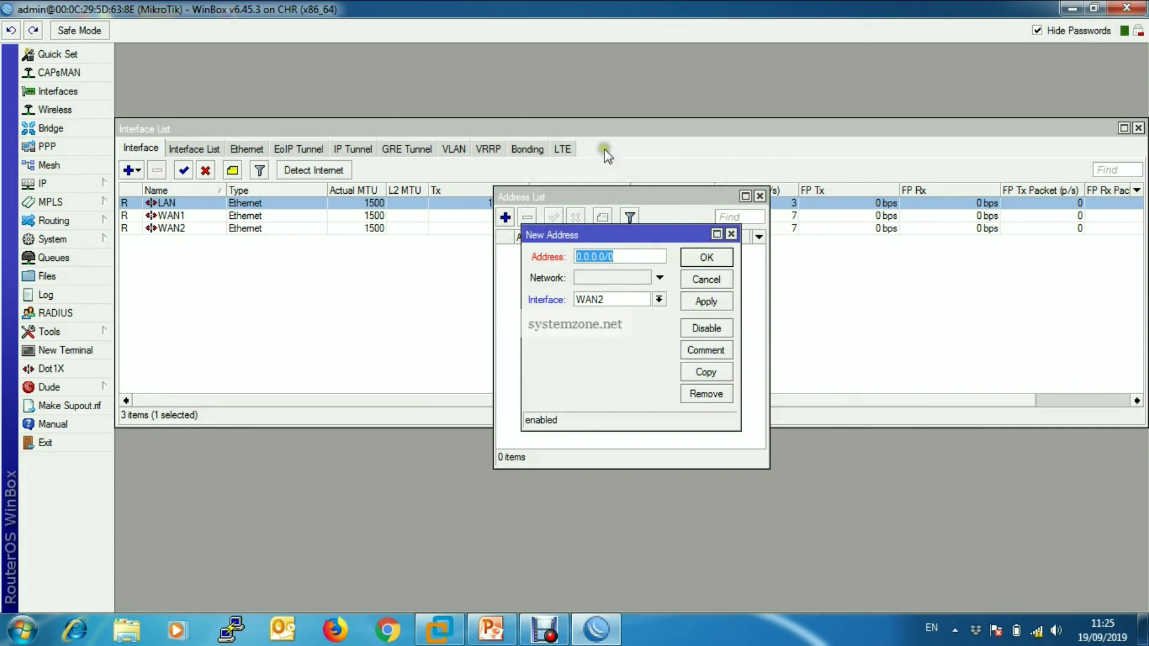
text(192.168.30.)
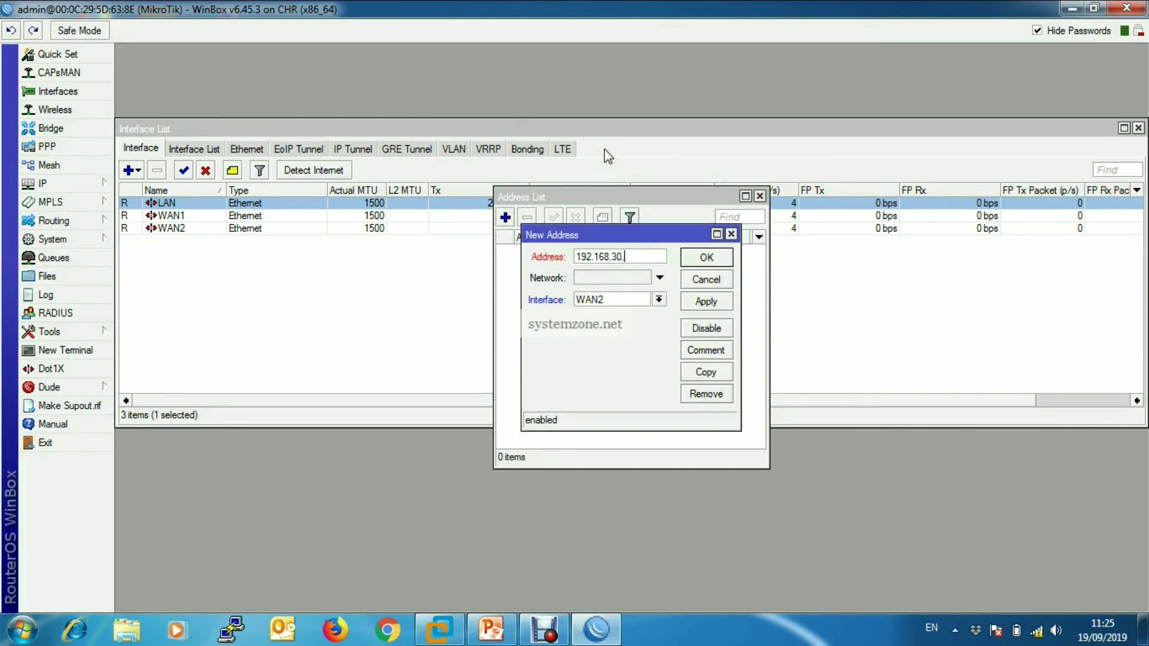
text(2/30)
click(658, 298)
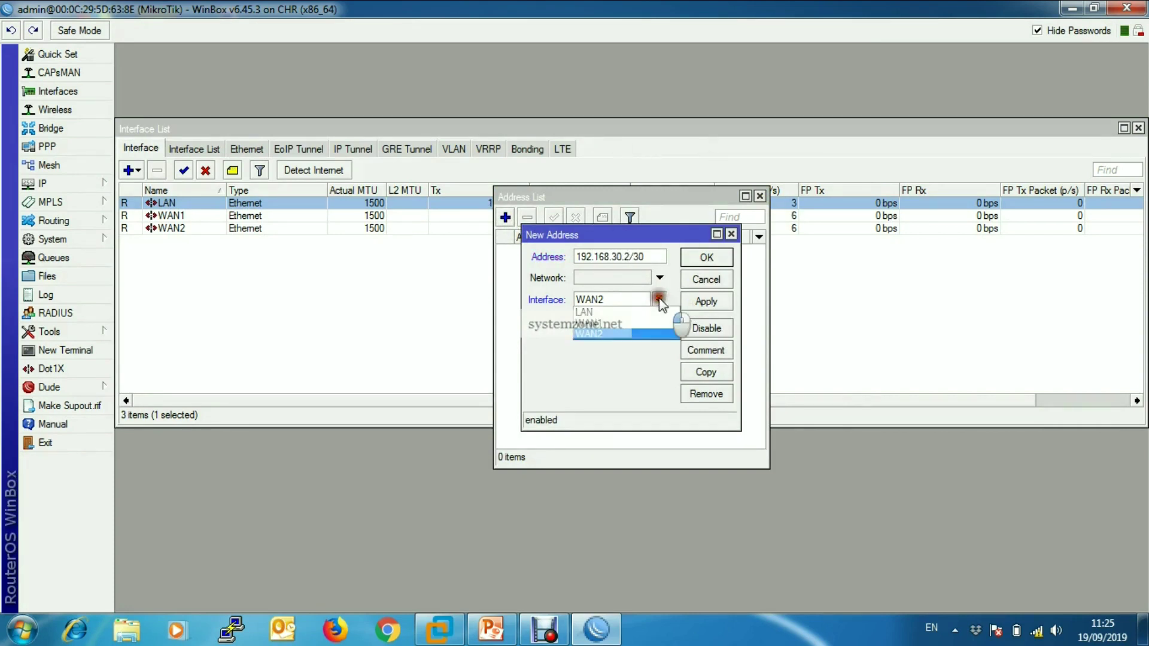
click(630, 324)
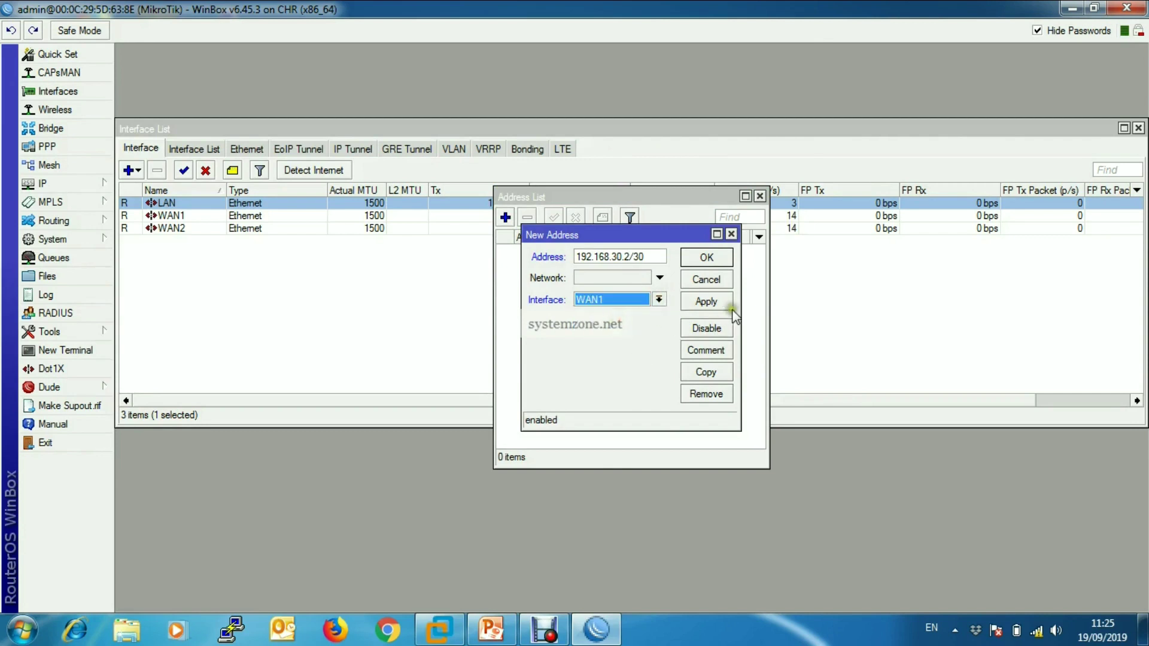
click(707, 303)
click(706, 256)
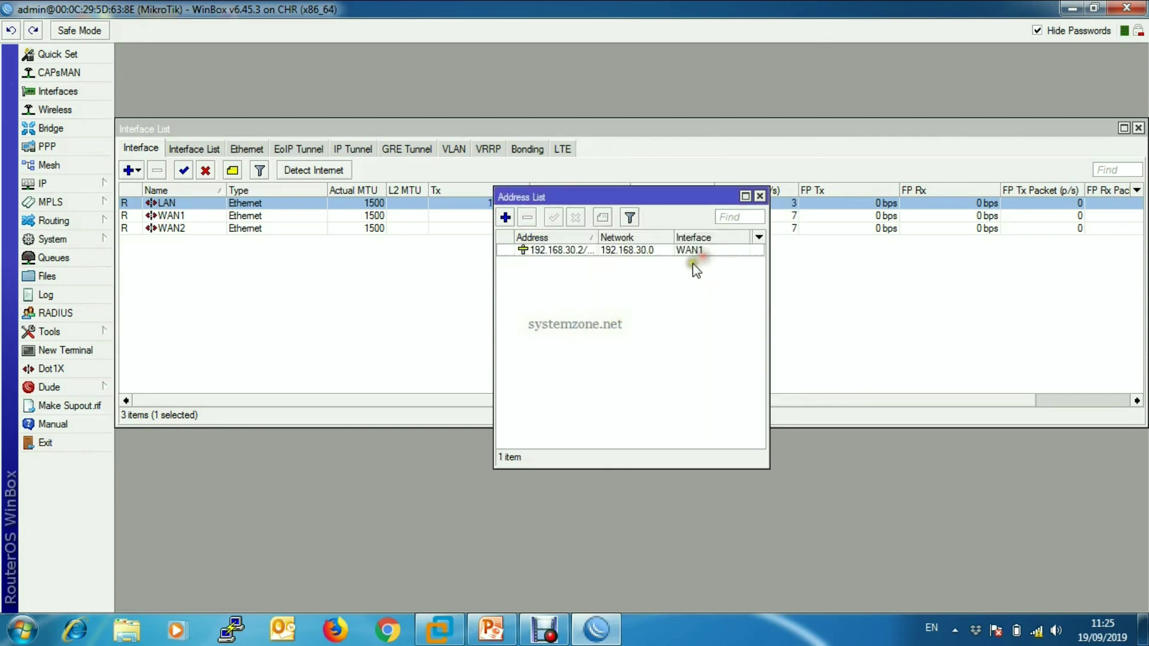
- Add the IP address 172.30.30.2/30 on the WAN2 interface and apply it
click(505, 217)
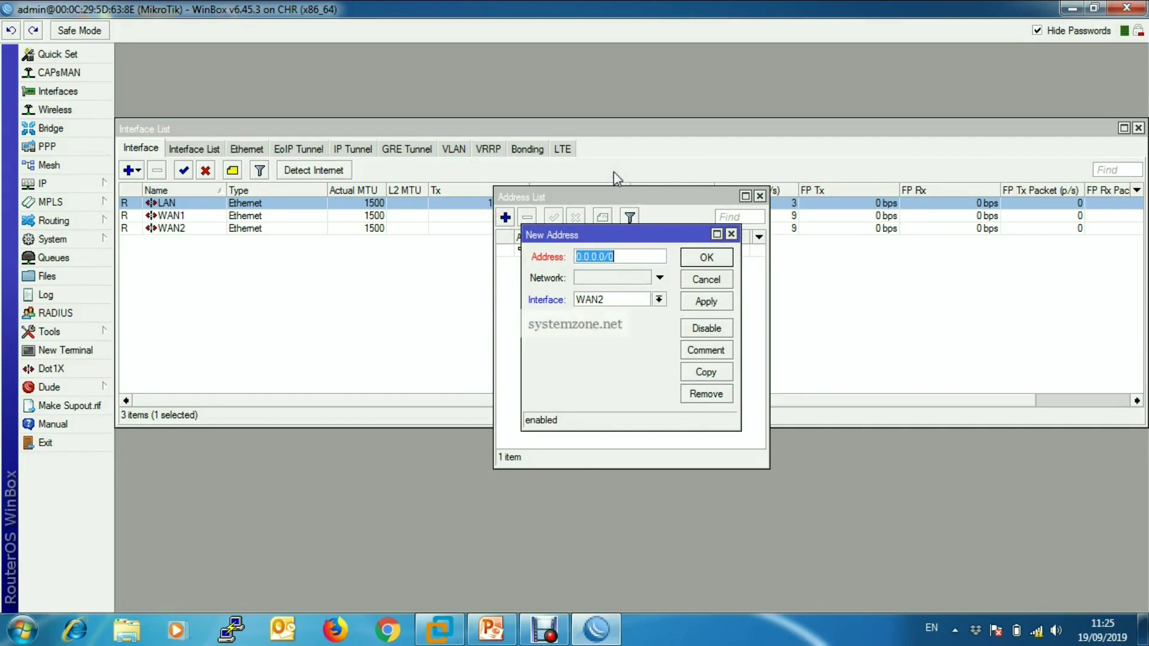
text(172.39)
key(BackSpace)
text(0.30.3/2)
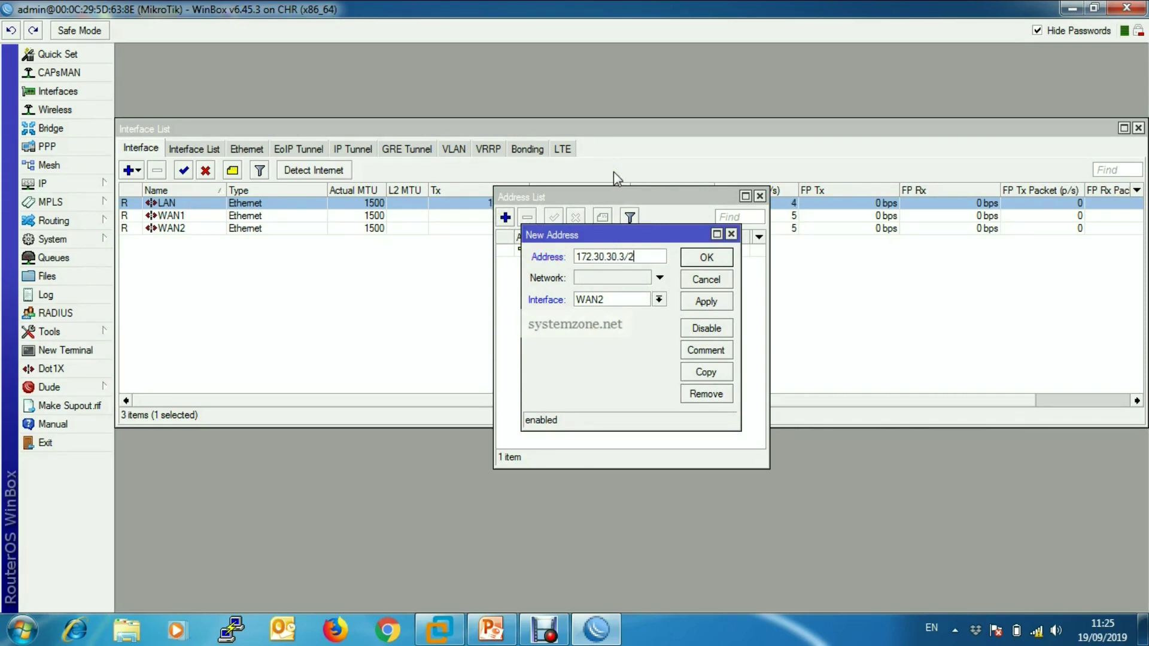
key(BackSpace)
text(30.2/30)
click(660, 299)
click(637, 327)
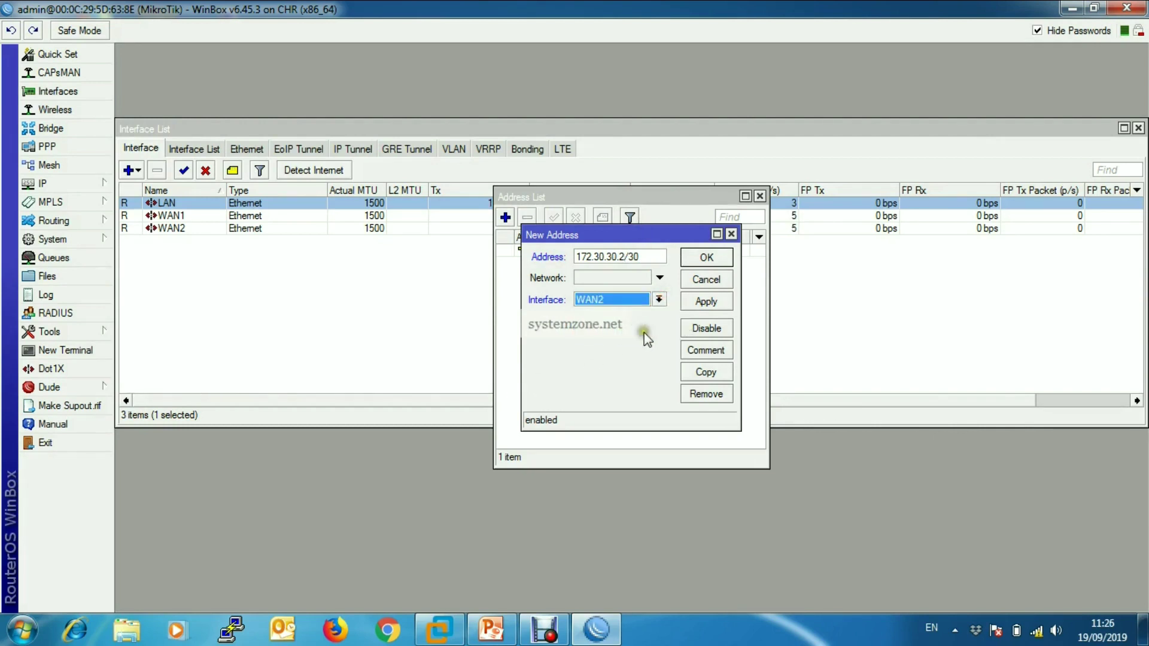
click(700, 302)
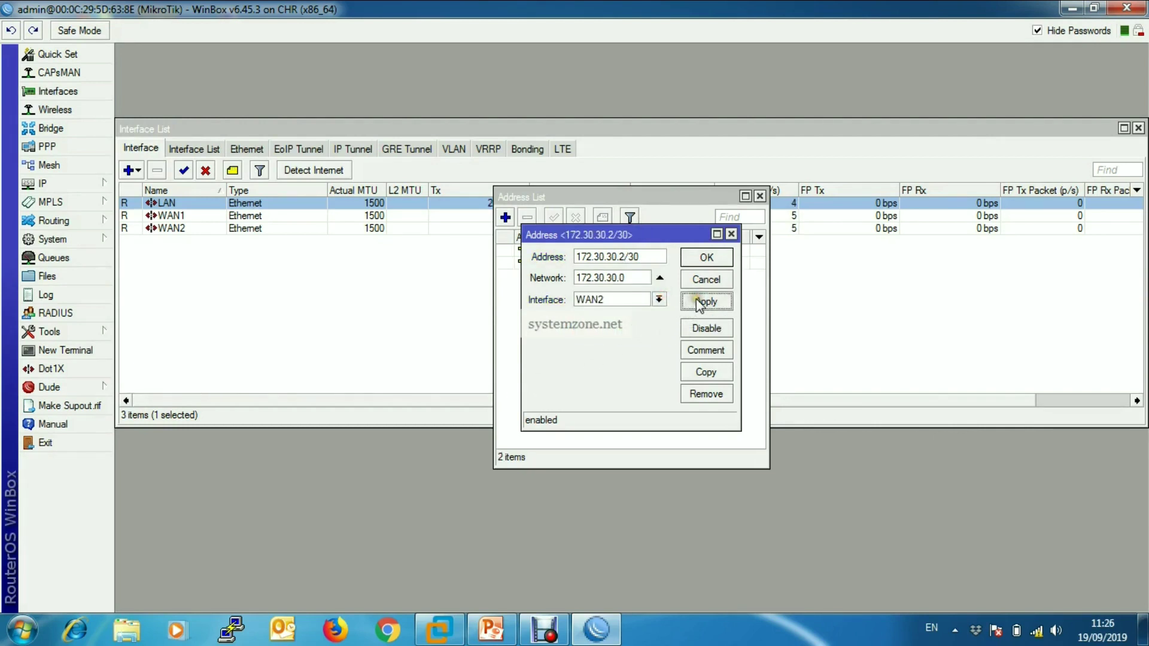
- Copy the WAN2 address entry into a new address 10.10.10.1/24 on the LAN interface, and close the address list
click(706, 373)
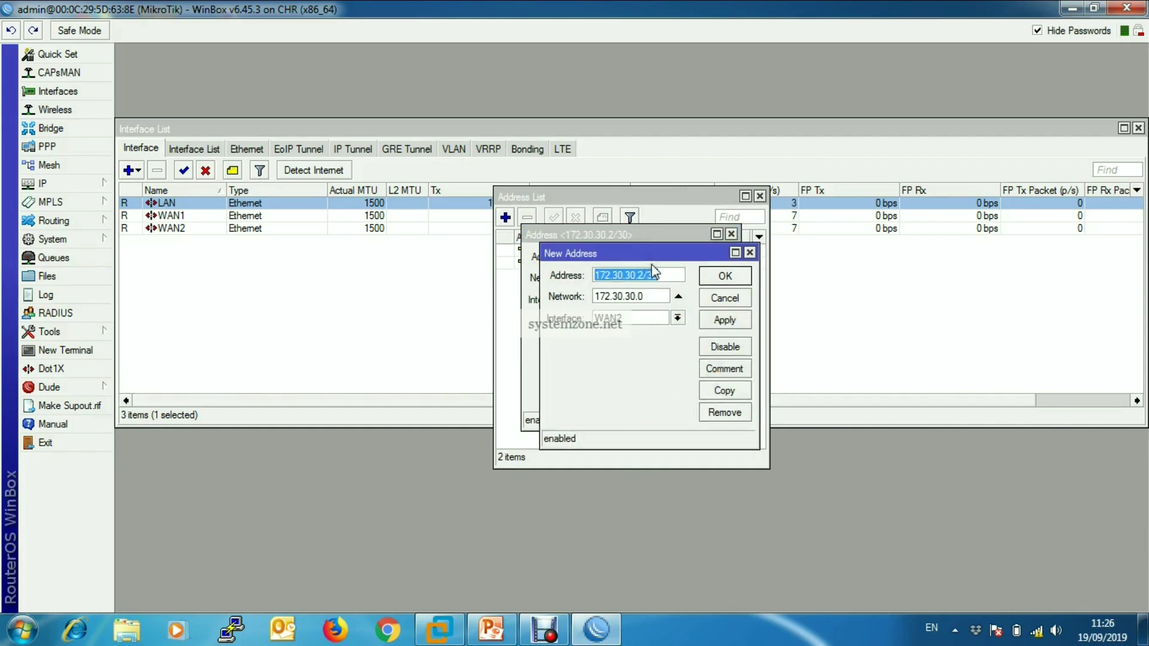
text(10)
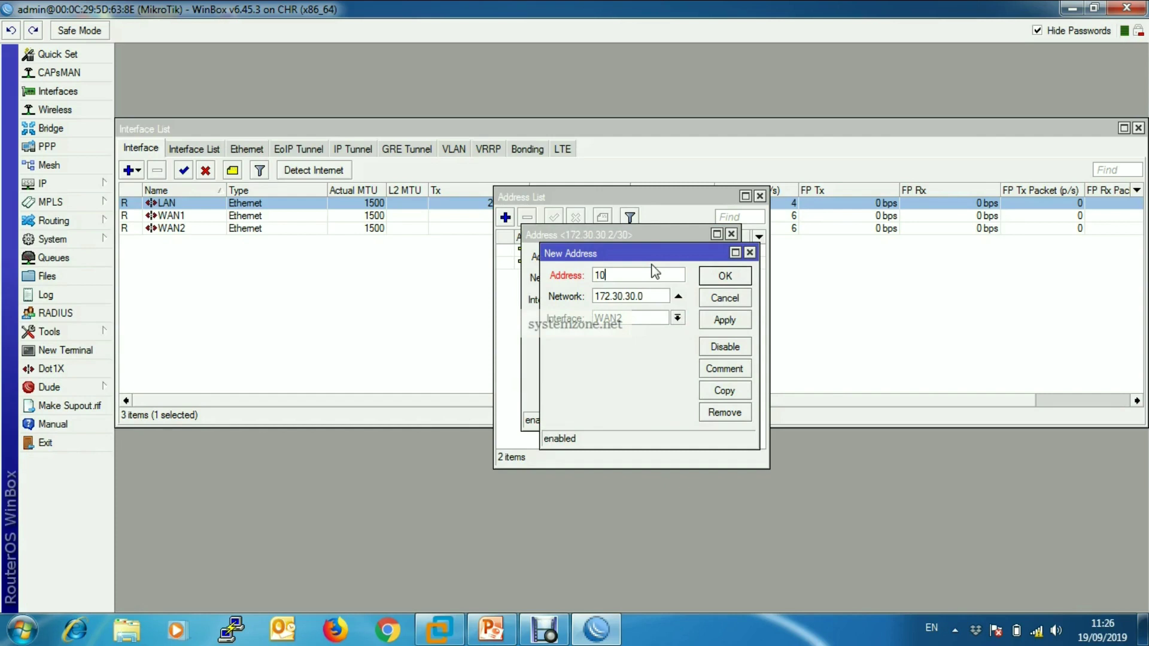
text(.10.1/24)
click(677, 317)
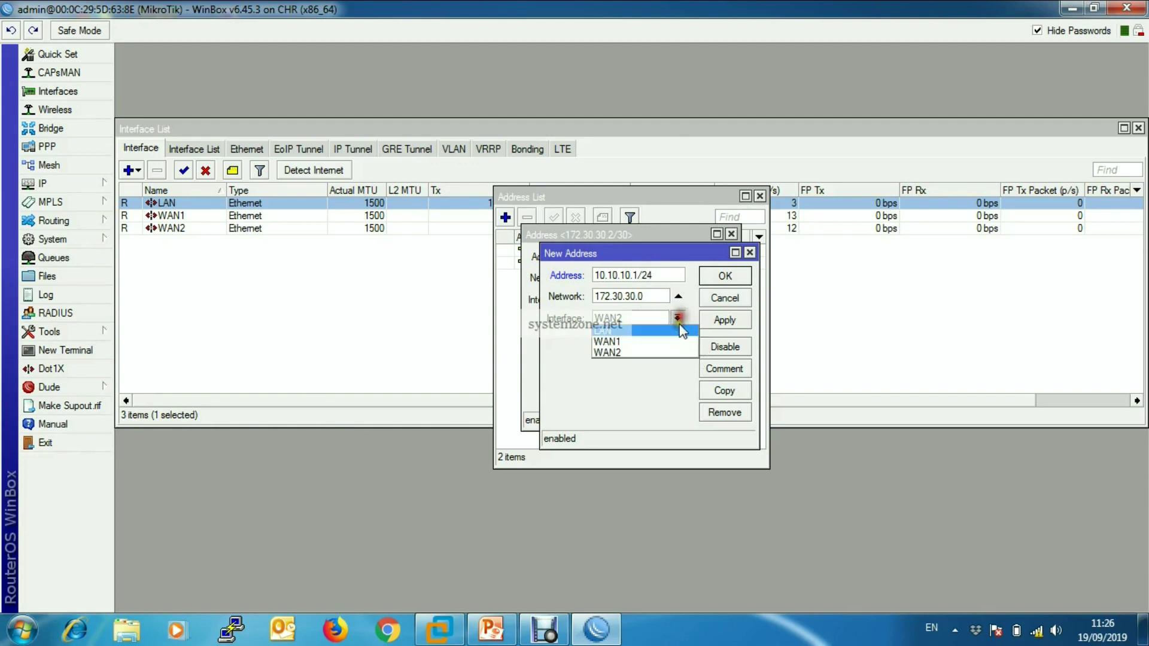
click(648, 331)
click(721, 320)
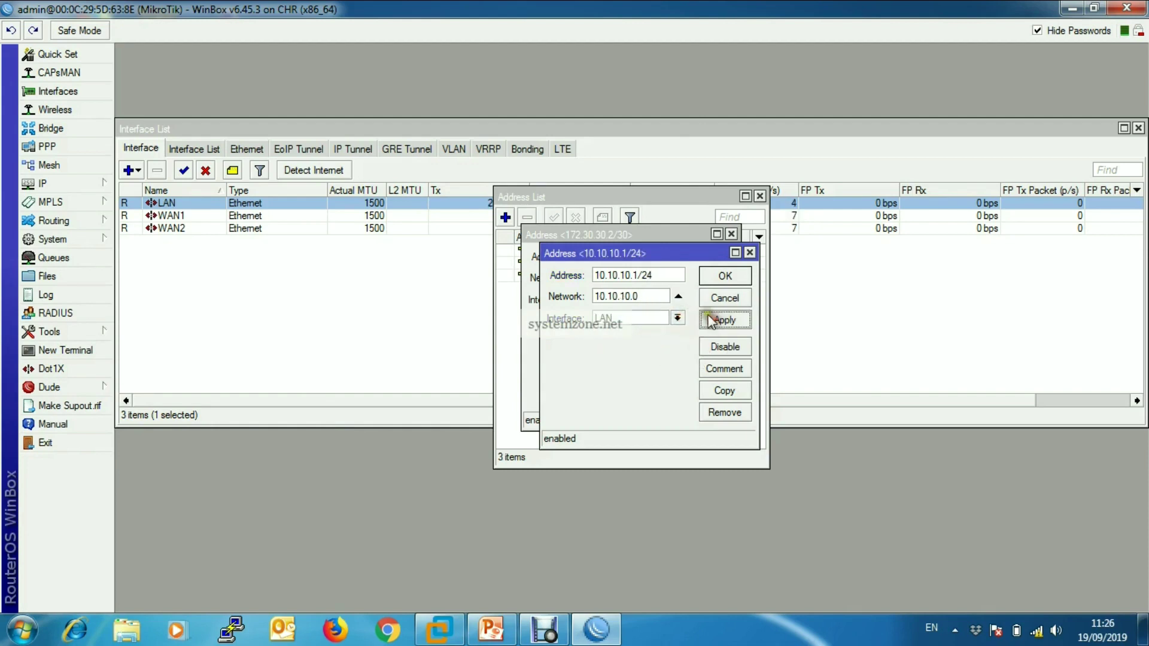
click(723, 275)
click(732, 234)
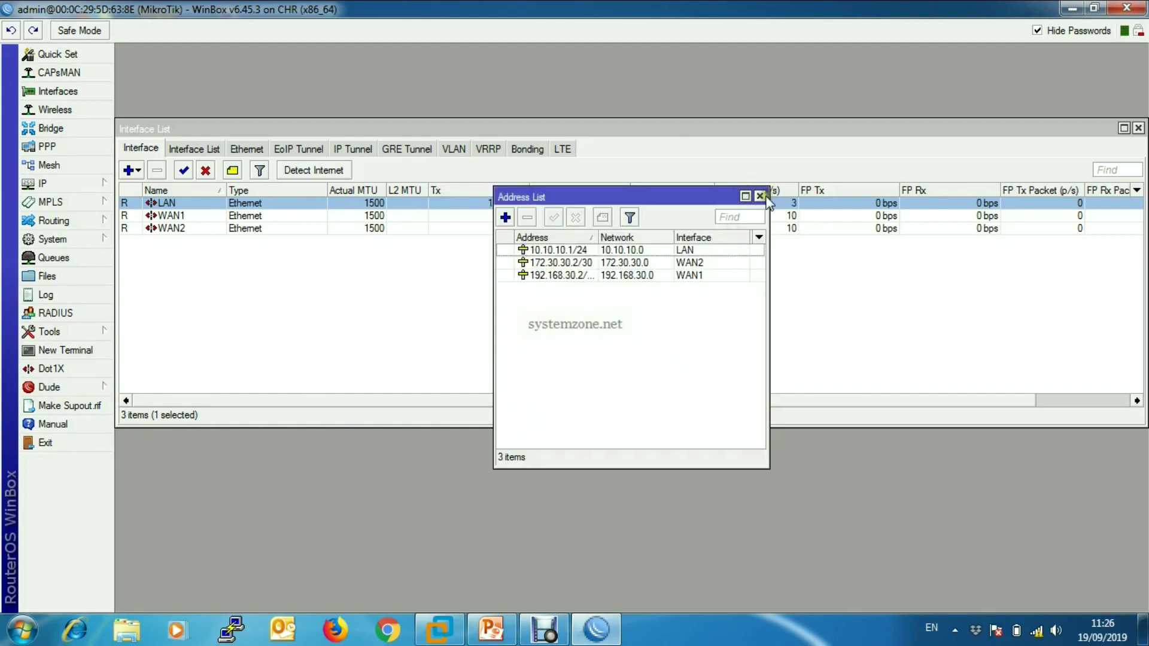
click(760, 196)
- Open the DNS settings, set the server to 8.8.8.8 and save them
click(87, 185)
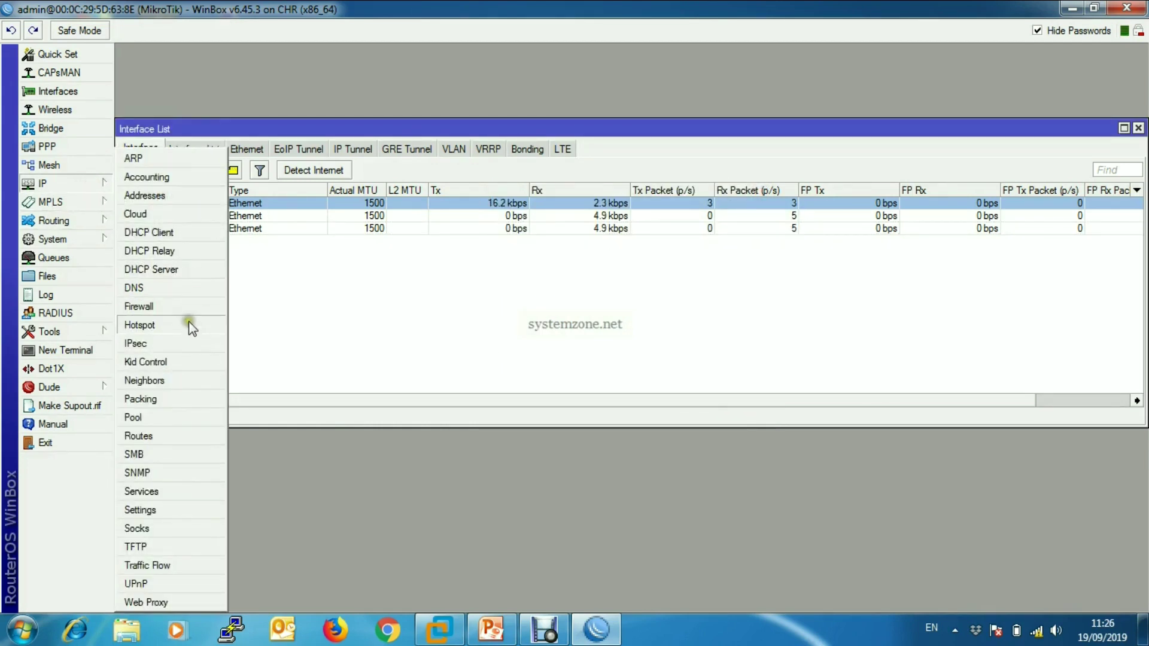
click(174, 287)
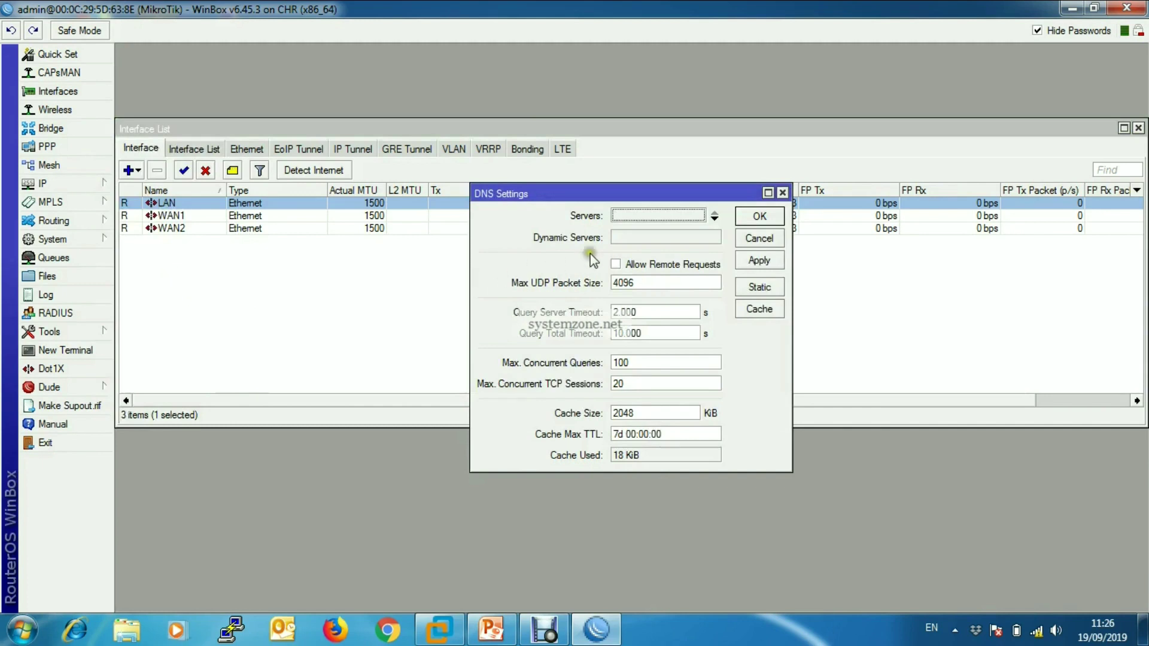
click(655, 216)
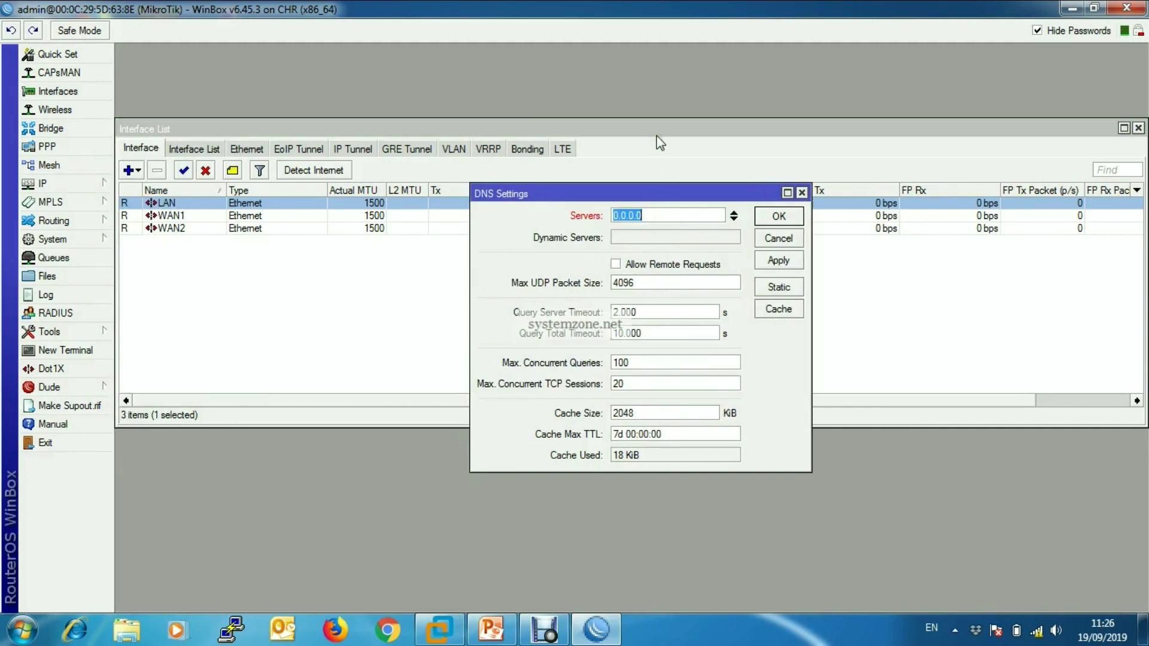
text(8.8.8.8)
click(779, 216)
click(299, 264)
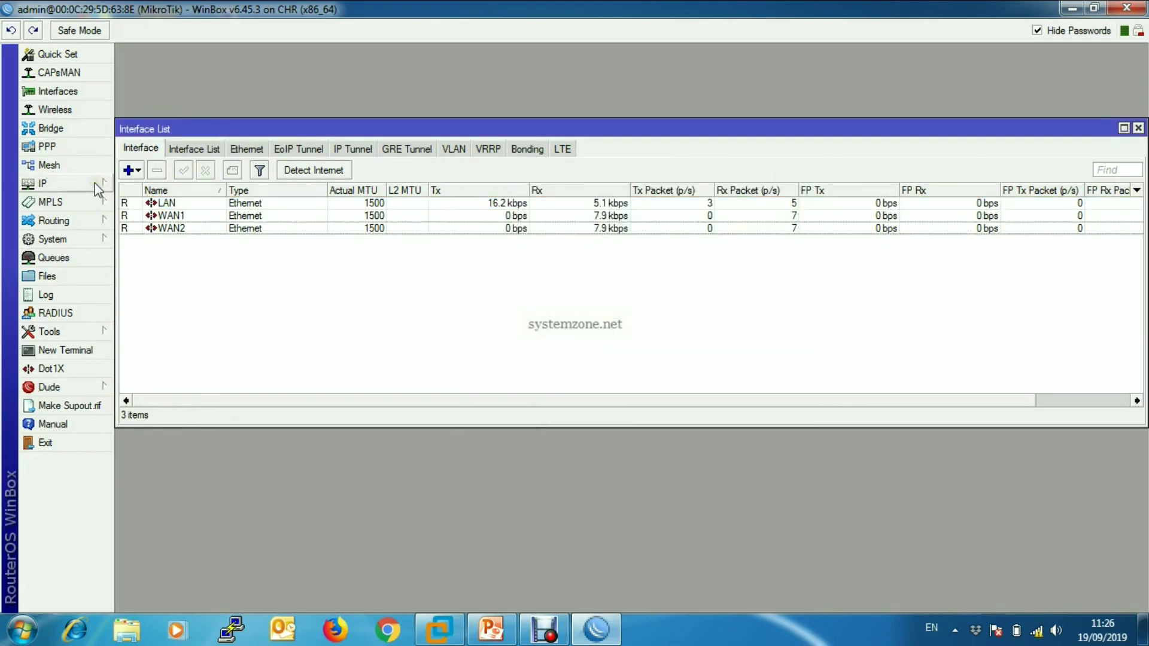
- Start a new firewall NAT rule with chain srcnat and outgoing interface WAN1
click(96, 185)
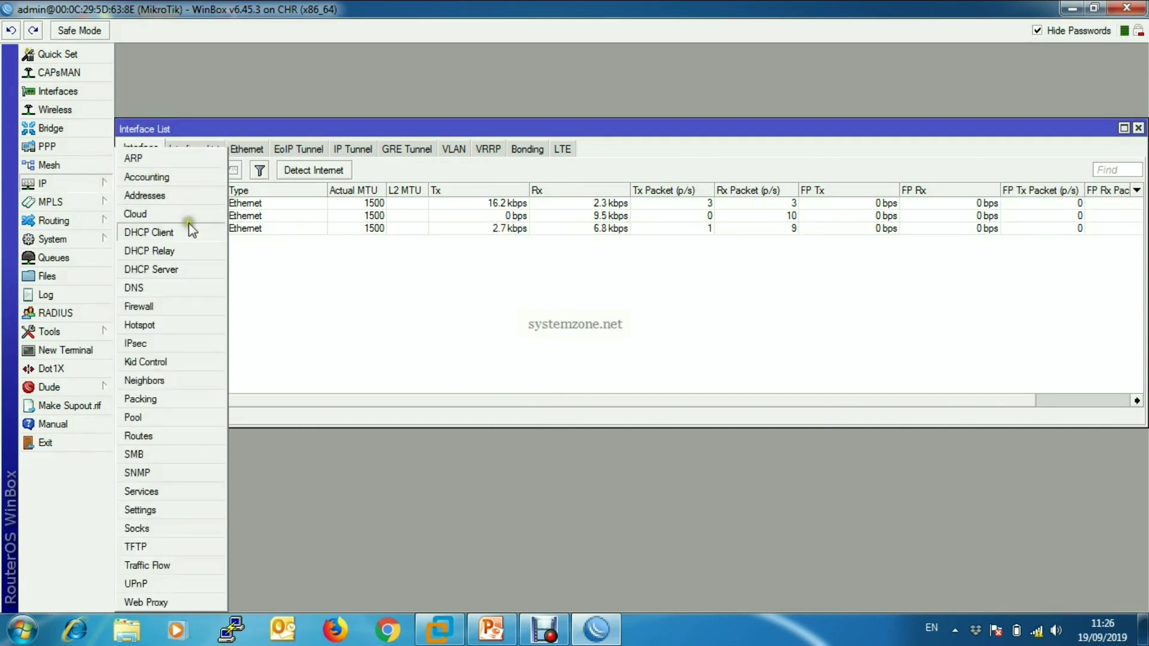
click(163, 307)
drag(416, 188, 383, 176)
click(288, 193)
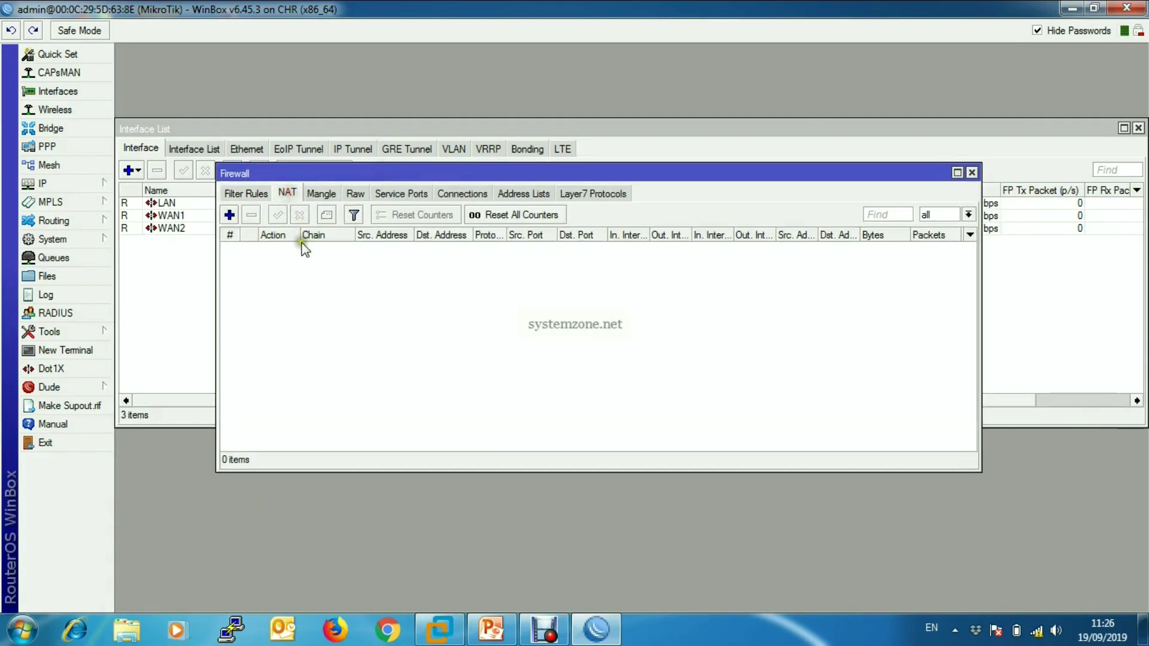
click(229, 214)
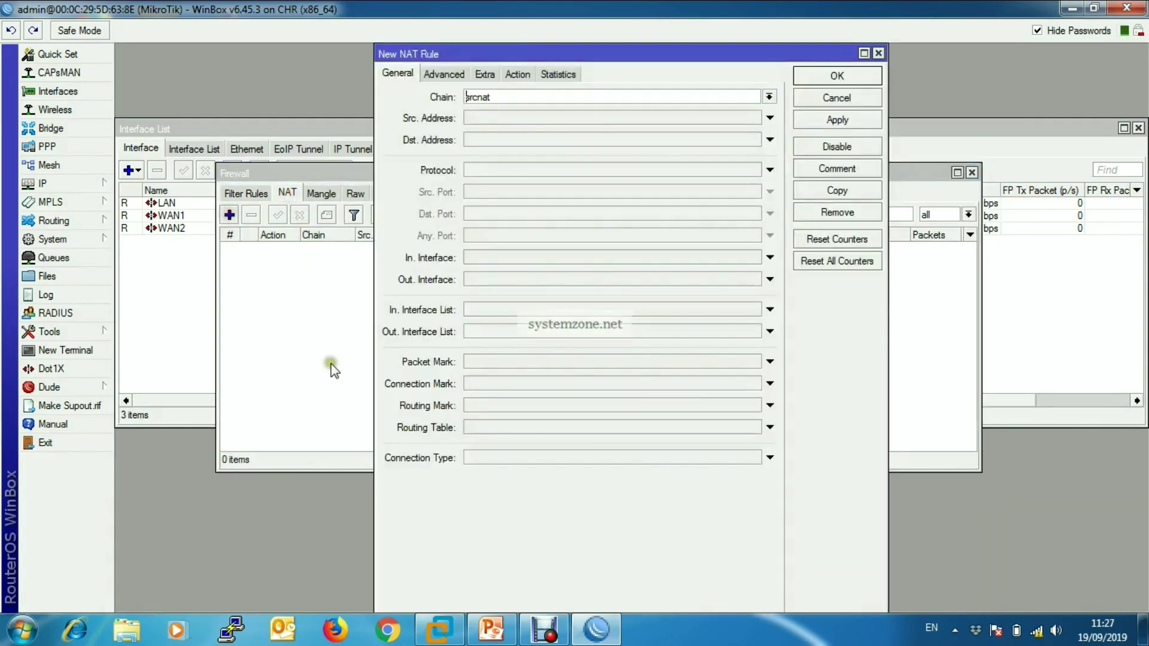
drag(648, 55, 575, 73)
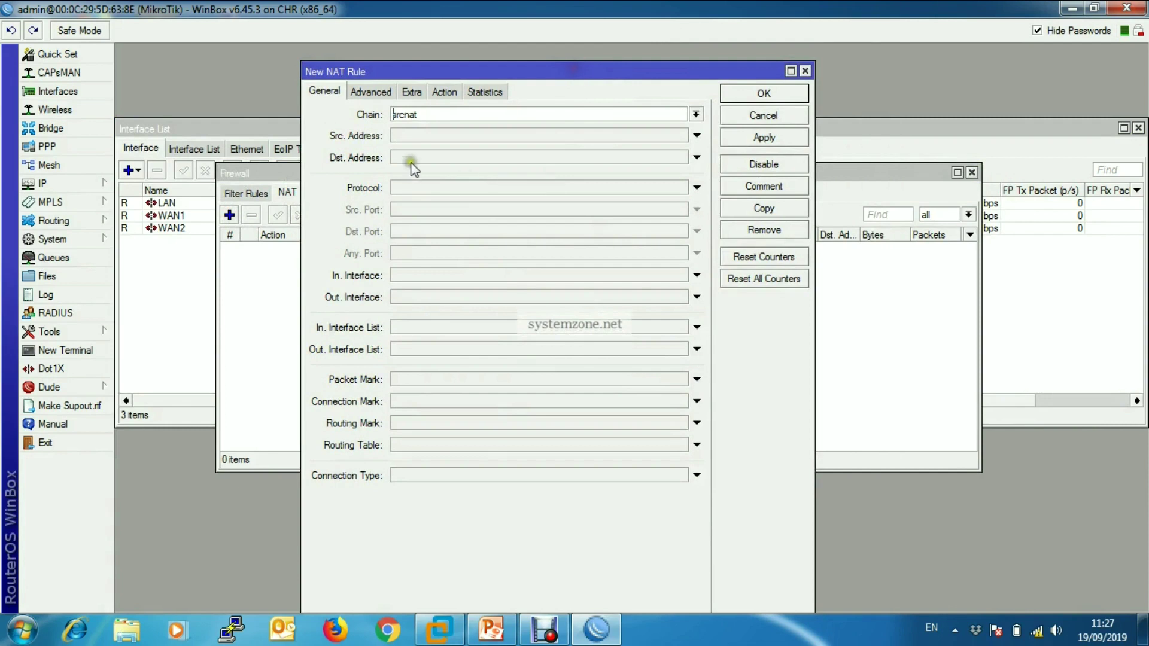
click(701, 118)
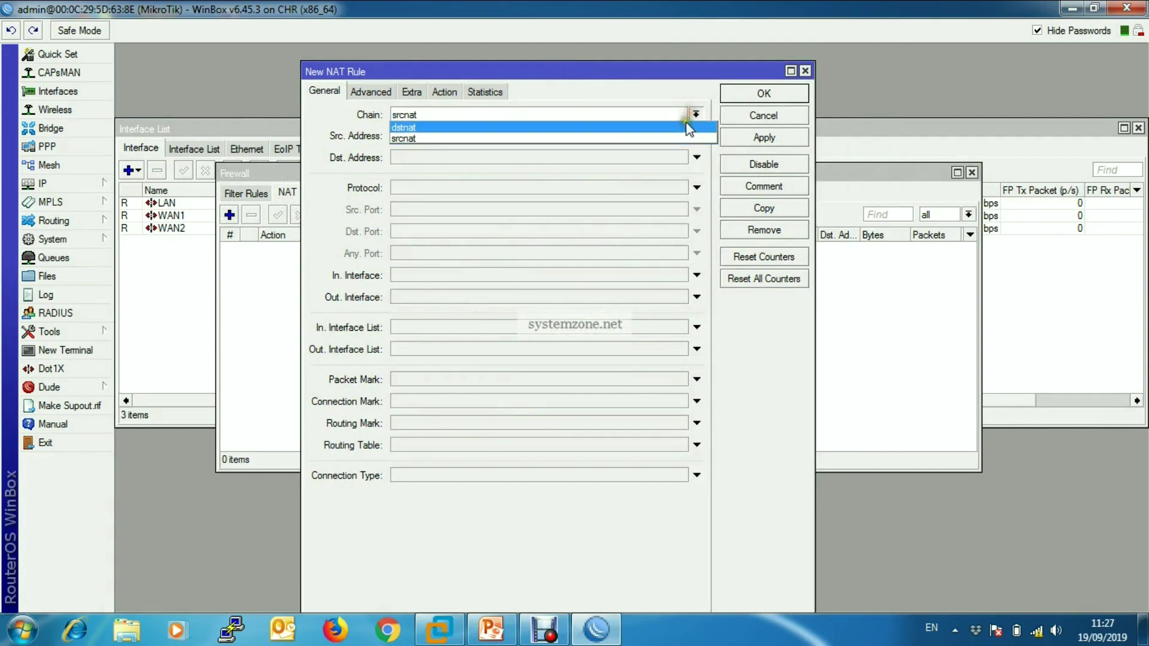
click(675, 137)
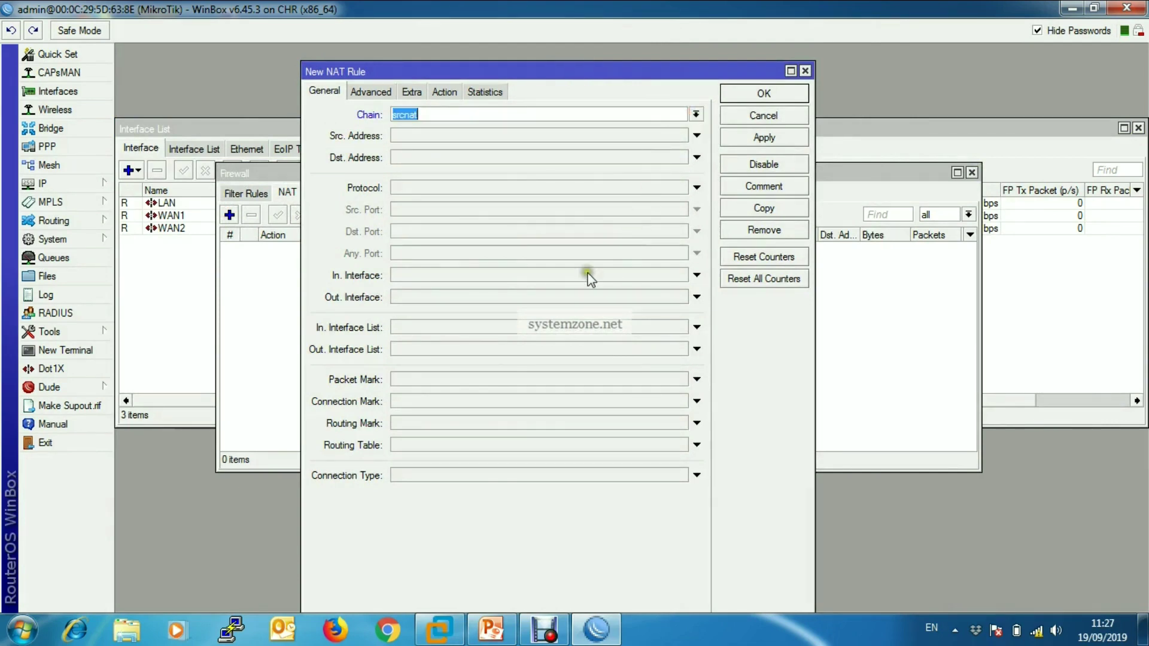
click(527, 297)
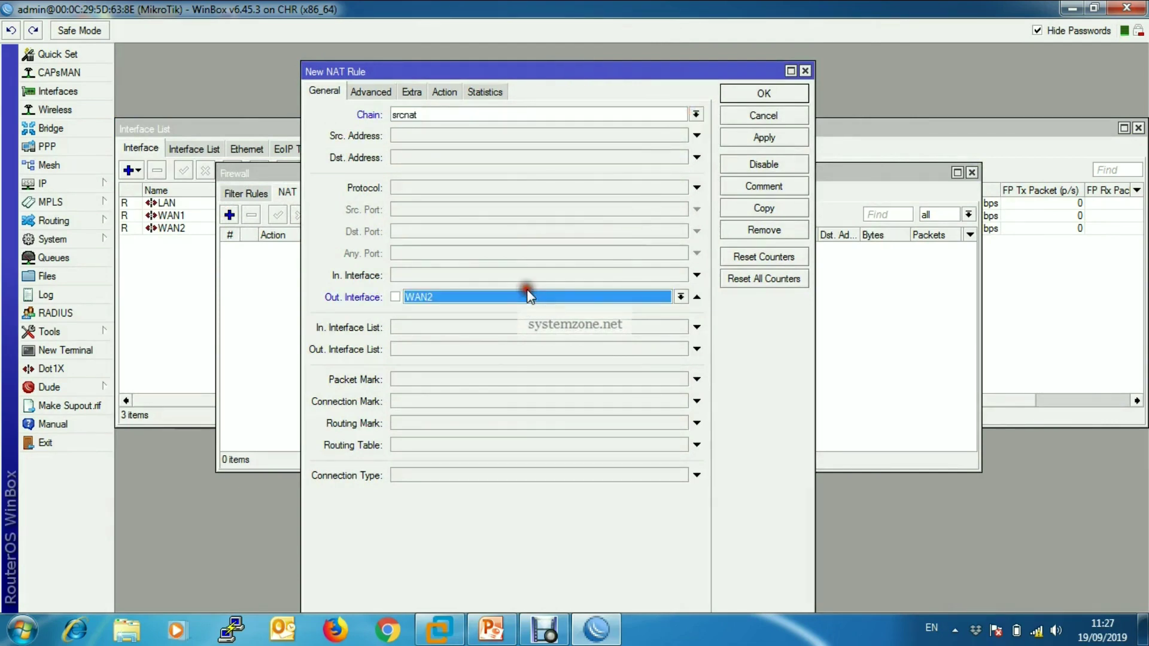
click(692, 297)
click(575, 320)
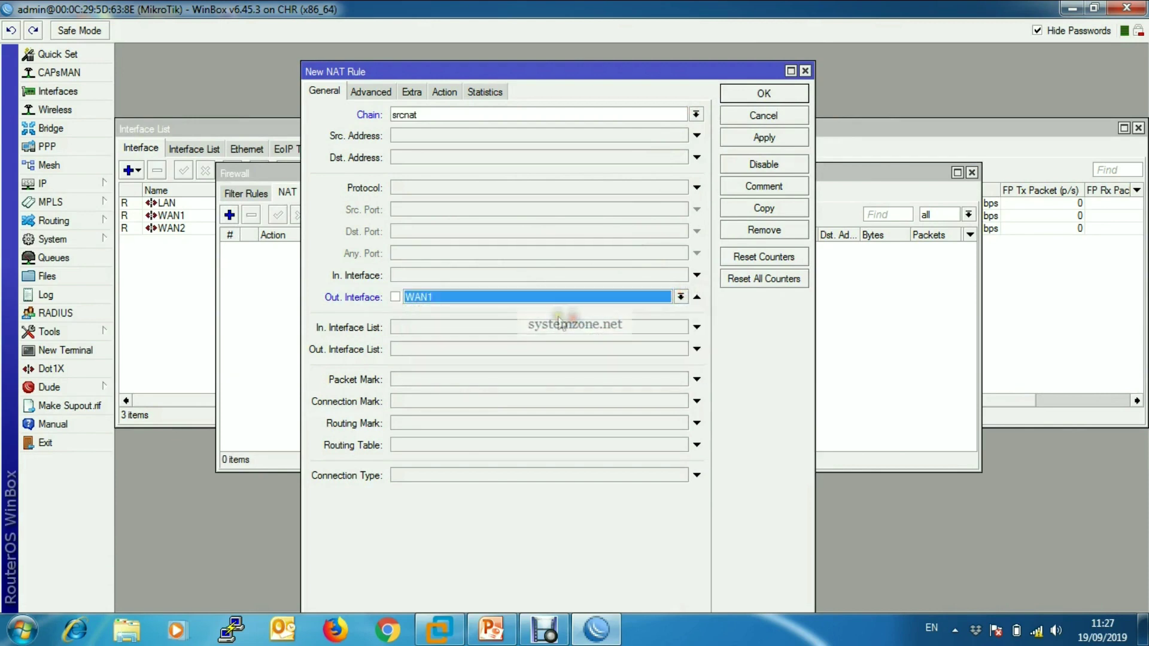
- Set the WAN1 NAT rule's action to masquerade and apply it
click(443, 91)
click(470, 113)
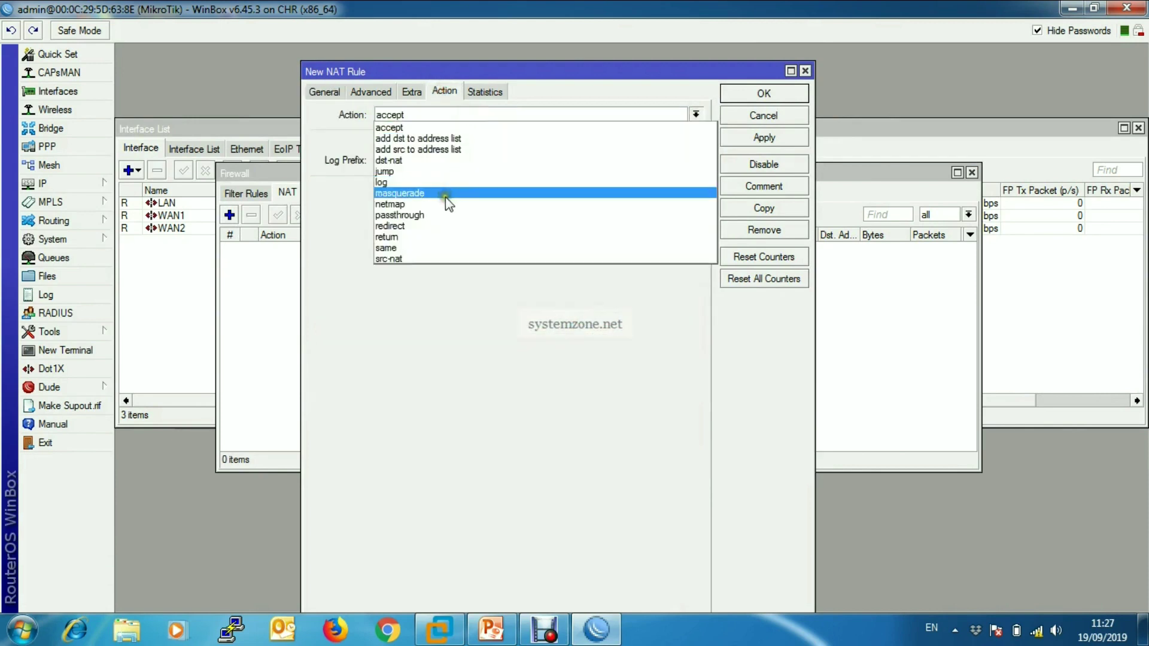
click(445, 194)
click(764, 138)
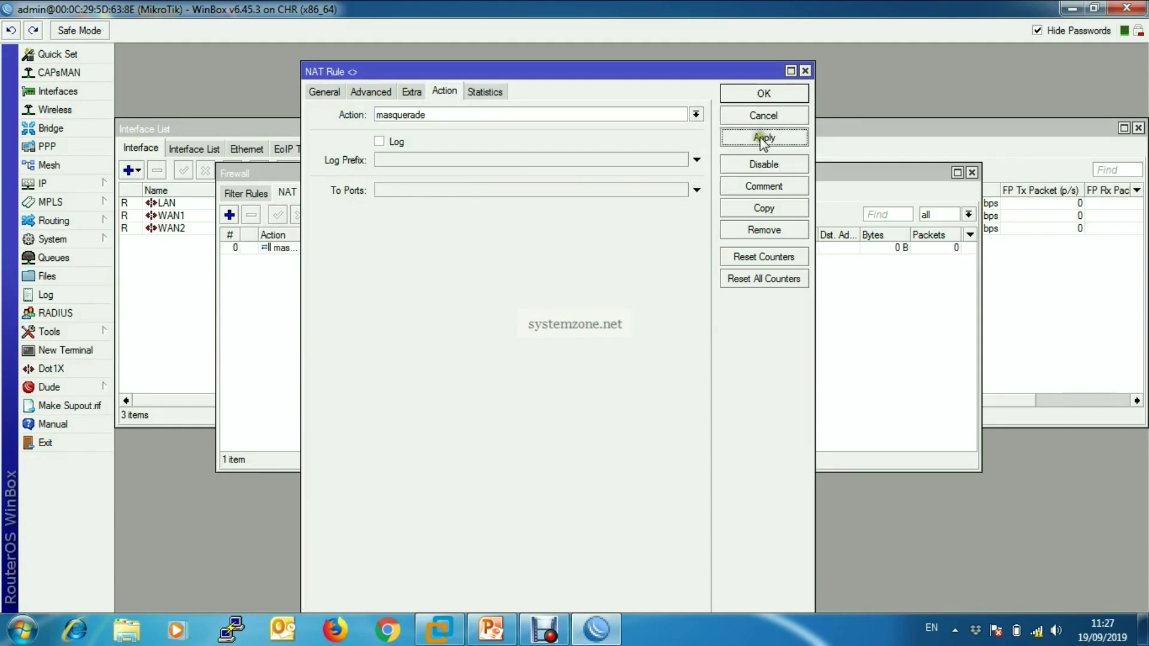
- Copy the WAN1 NAT rule into a srcnat masquerade rule with outgoing interface WAN2, save it and close the firewall window
click(766, 209)
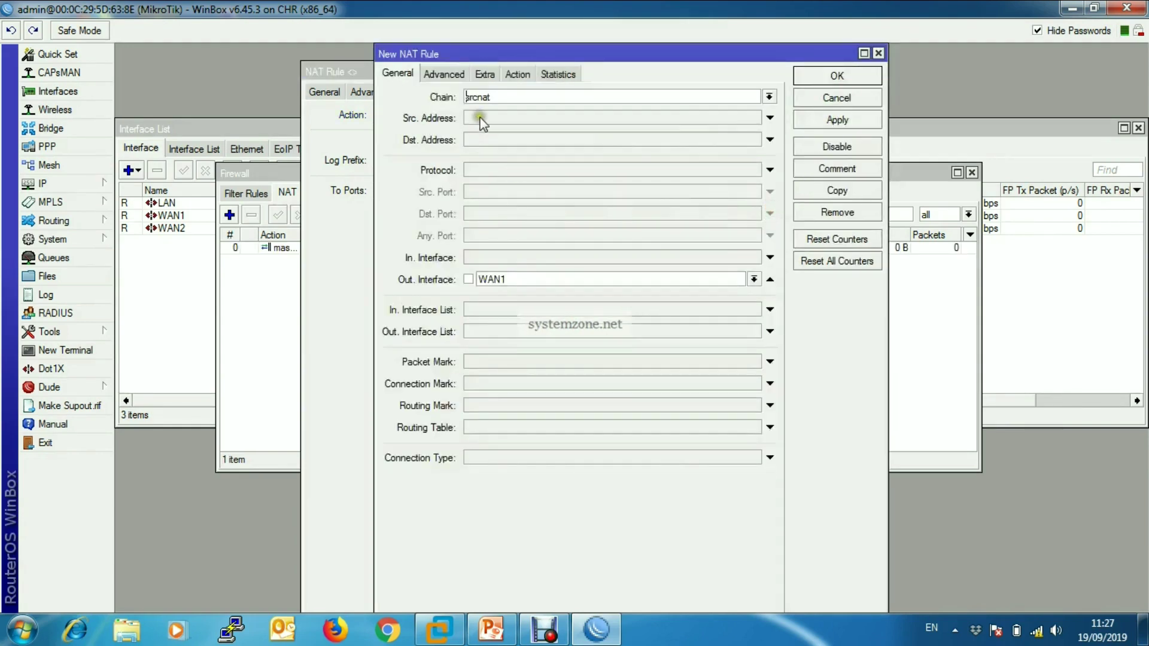
click(753, 280)
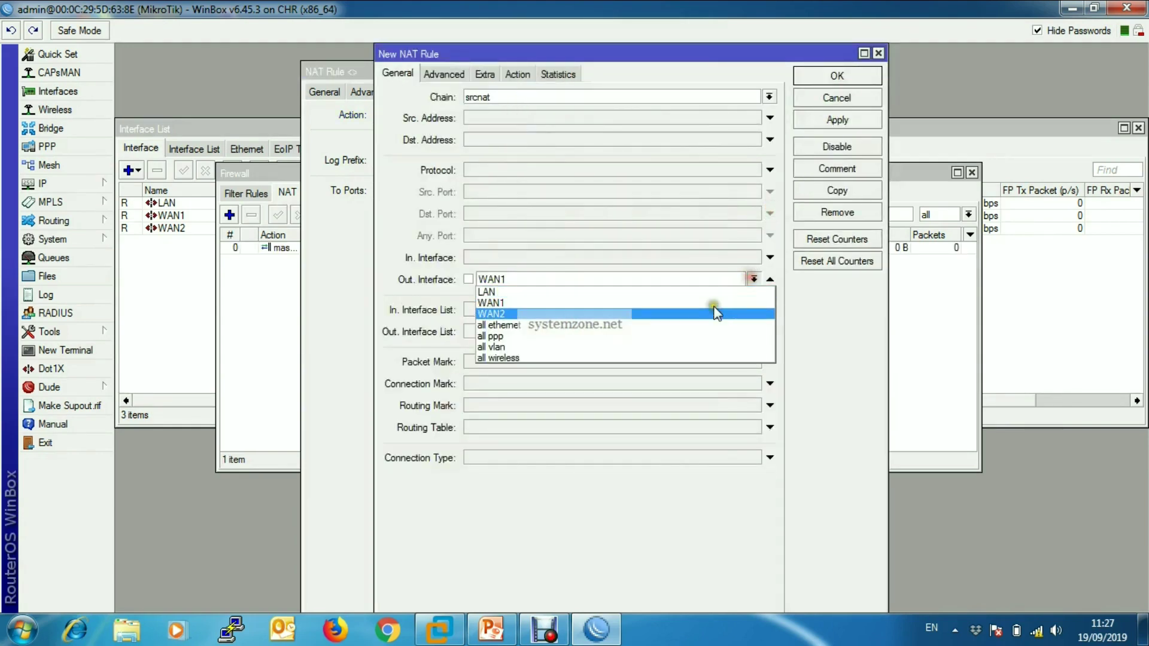
click(633, 316)
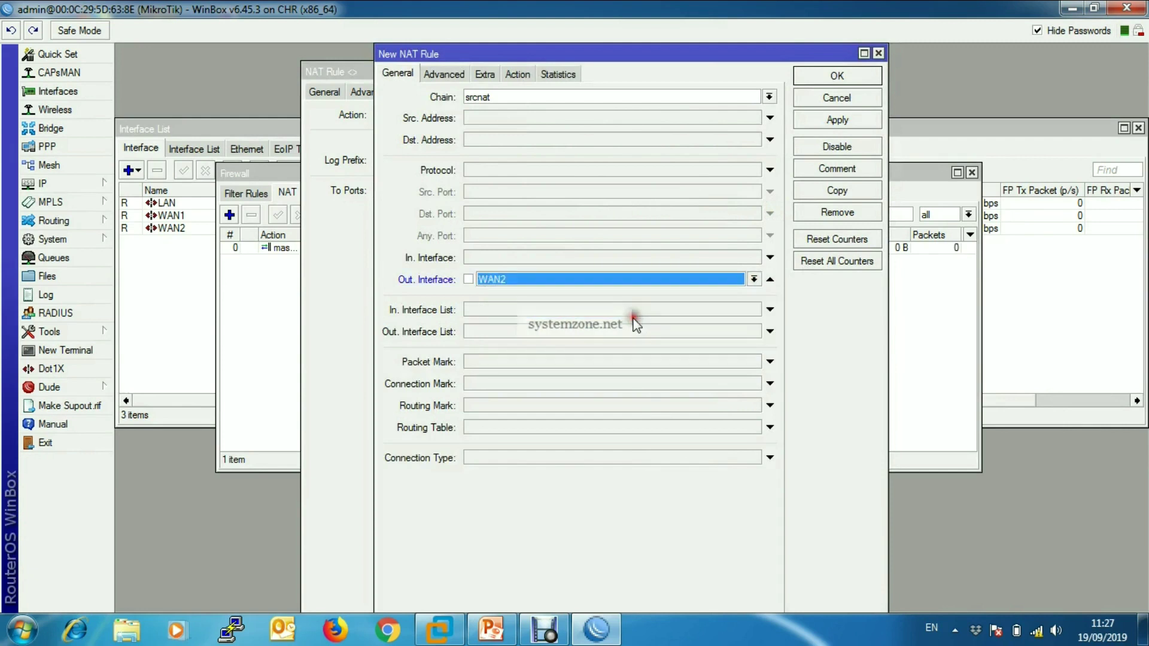
click(520, 74)
click(528, 97)
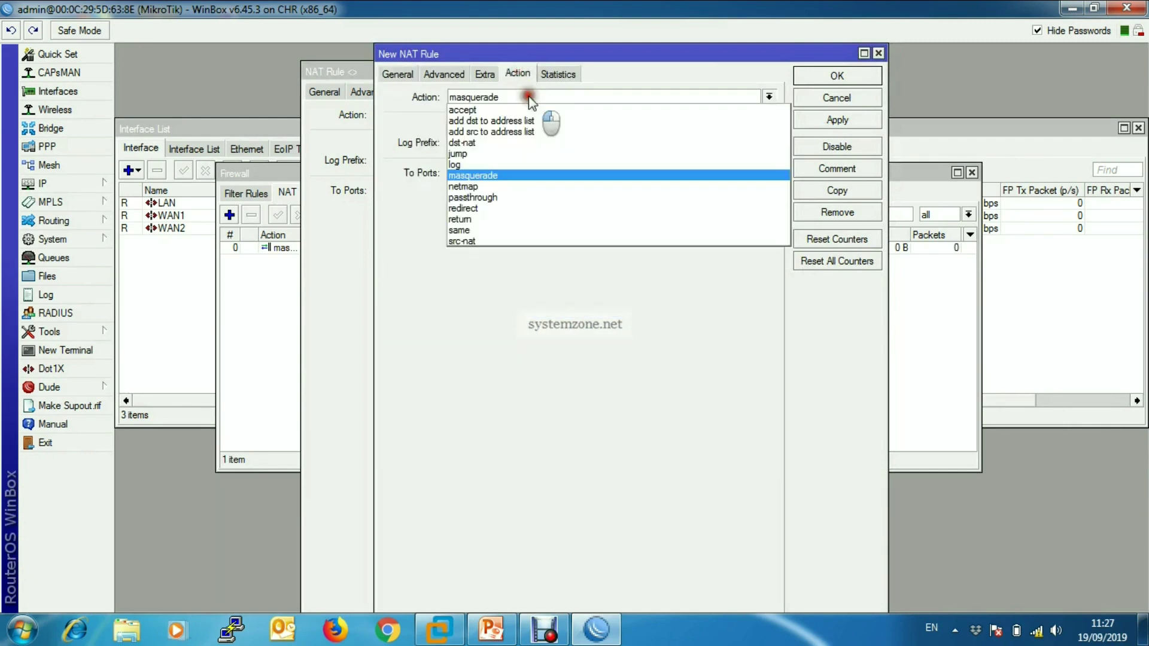
click(532, 175)
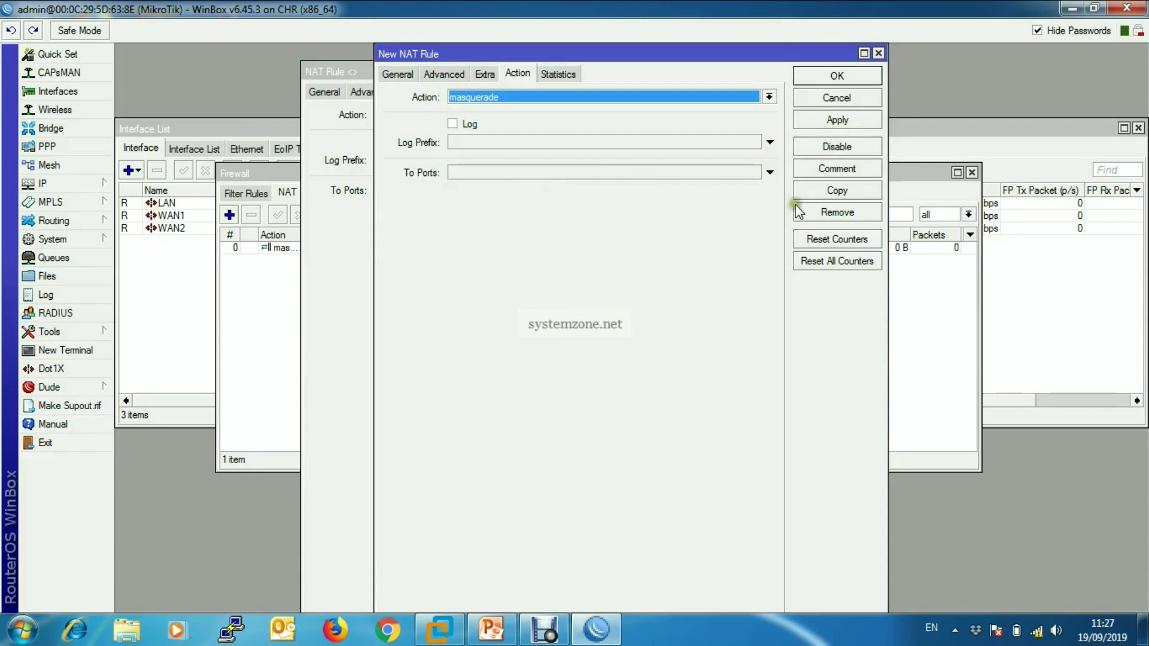
click(836, 122)
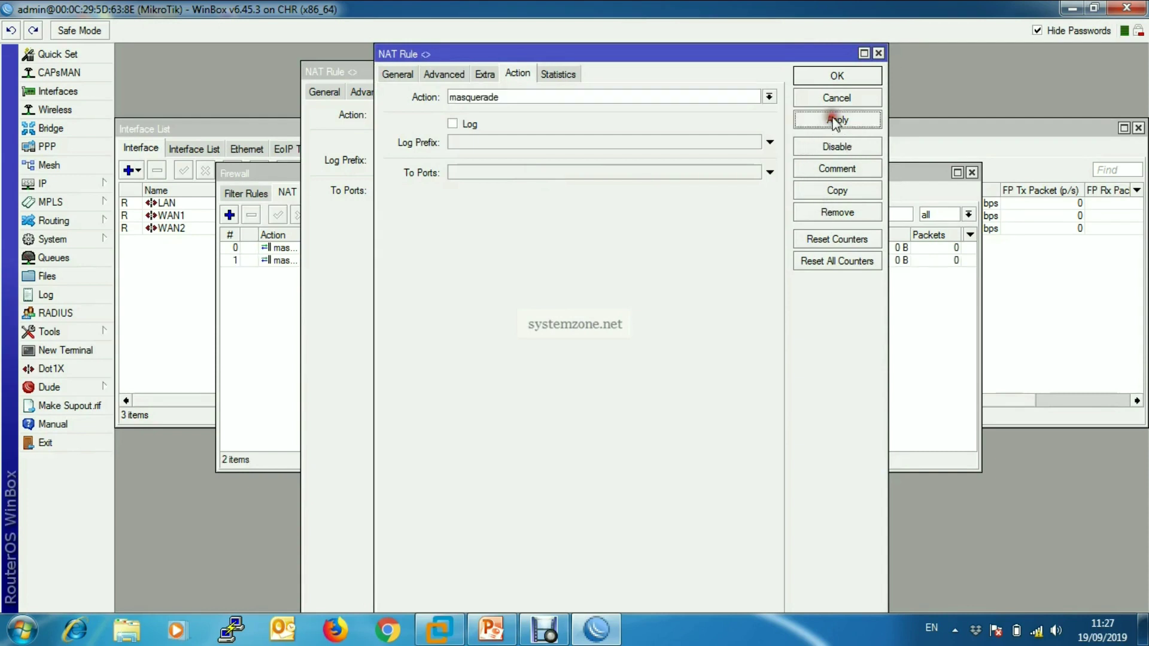
click(838, 76)
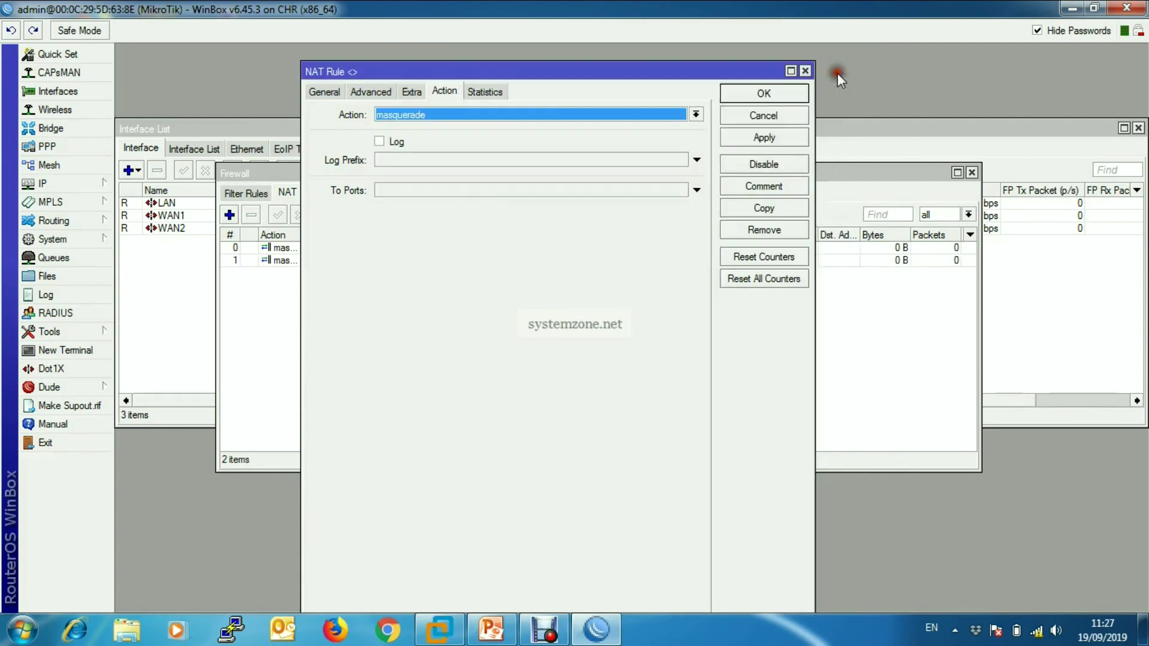
click(806, 72)
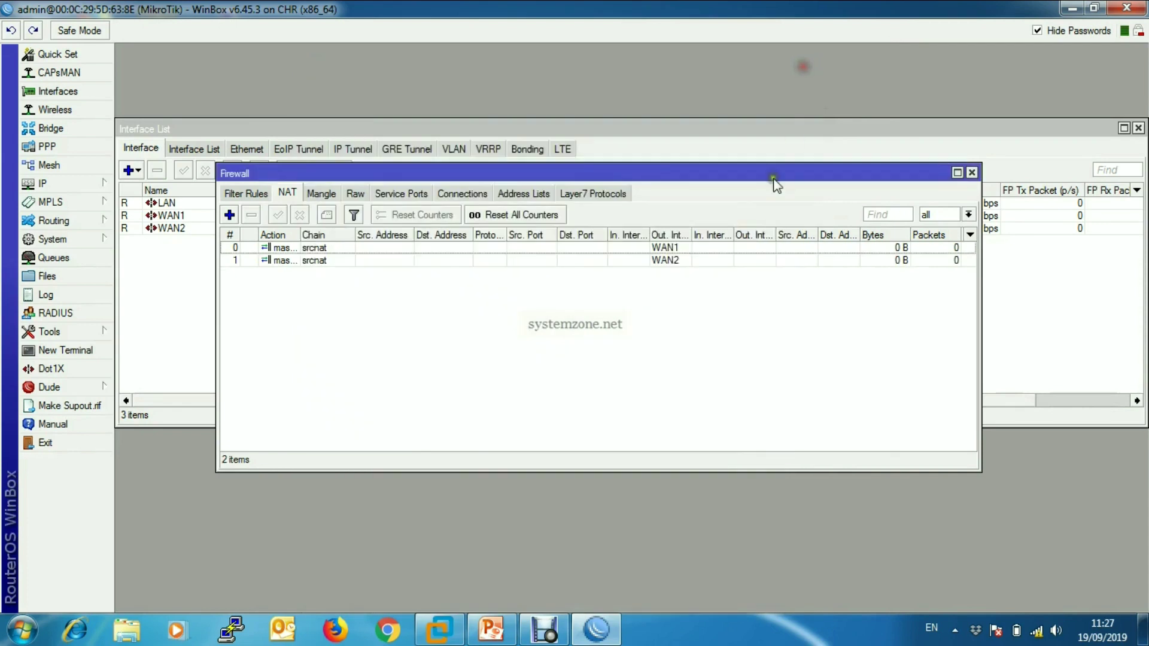
click(468, 258)
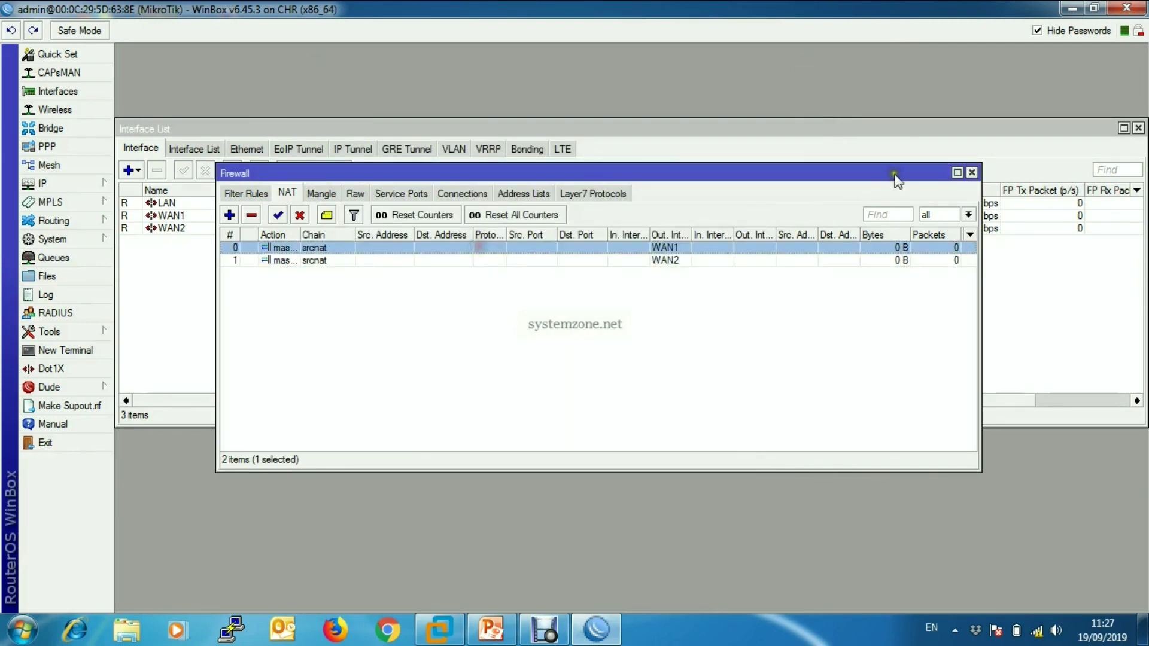
click(972, 173)
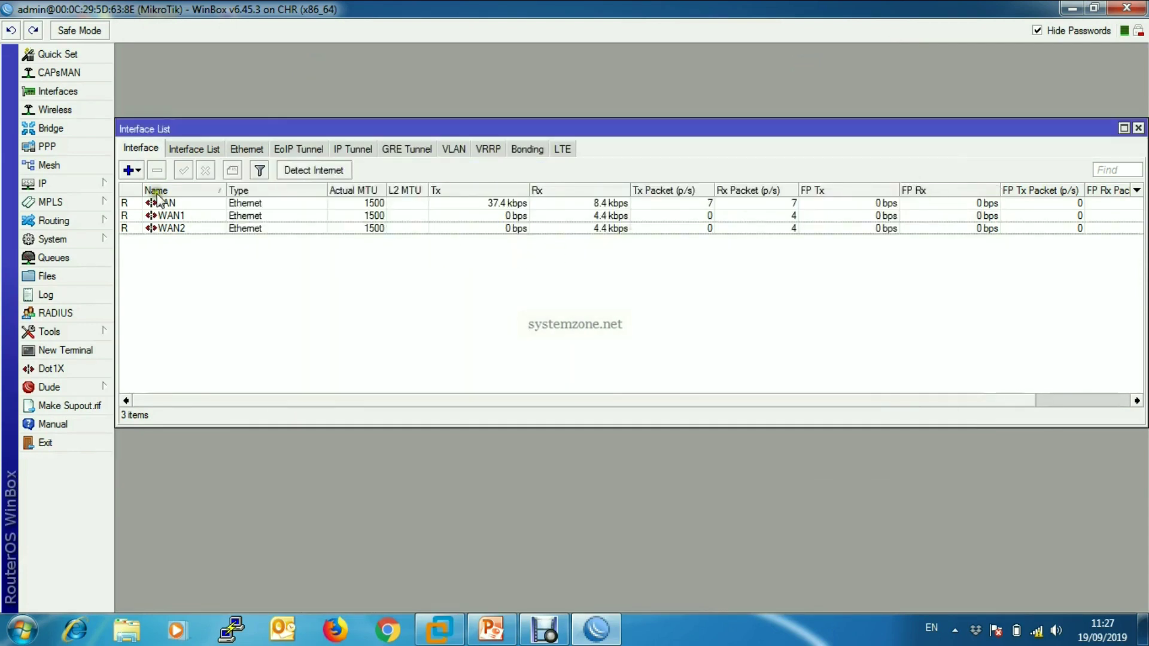
- Open the route list and start a new route to 0.0.0.0/0 with gateway 192.168.30.1
click(92, 182)
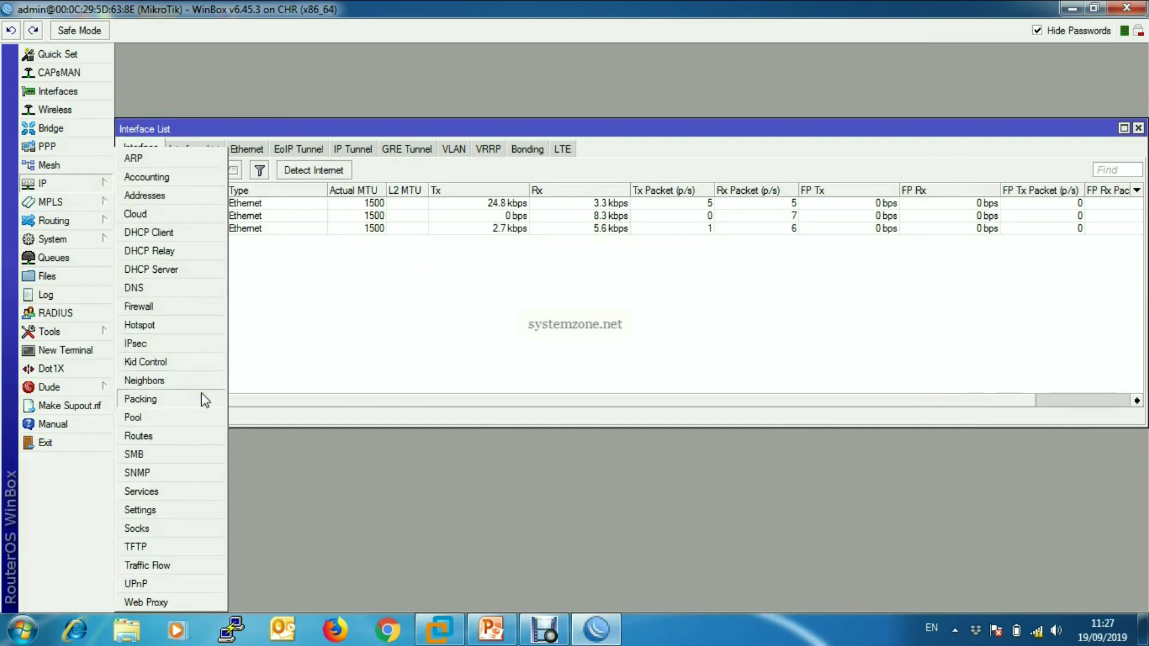
click(170, 433)
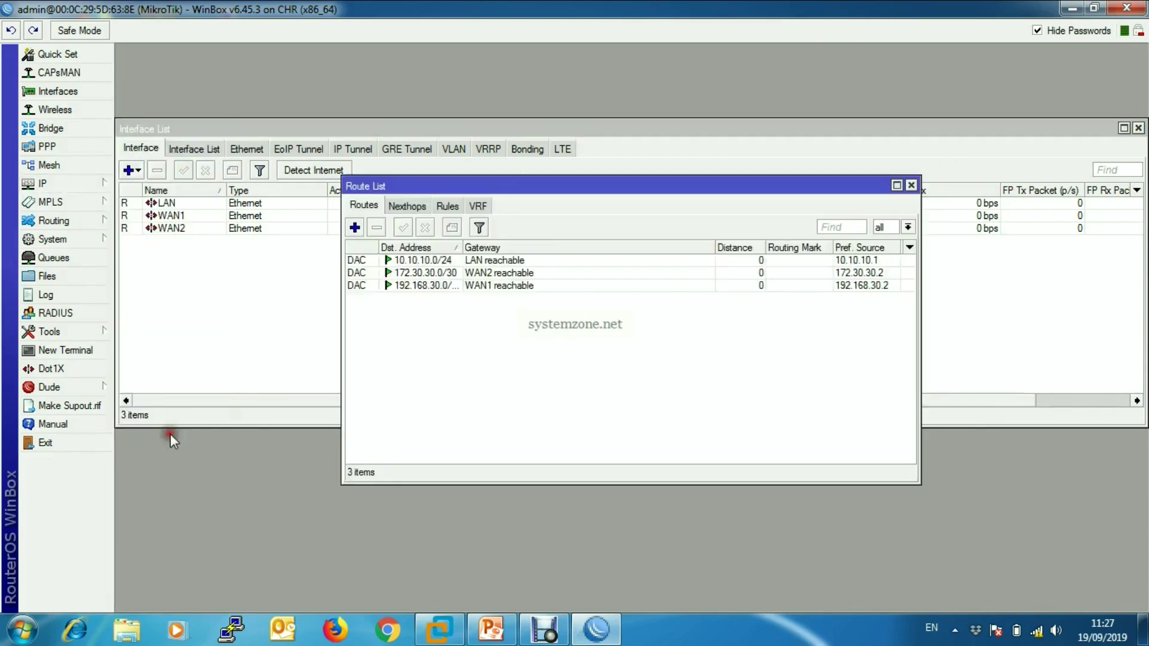
drag(526, 191, 472, 170)
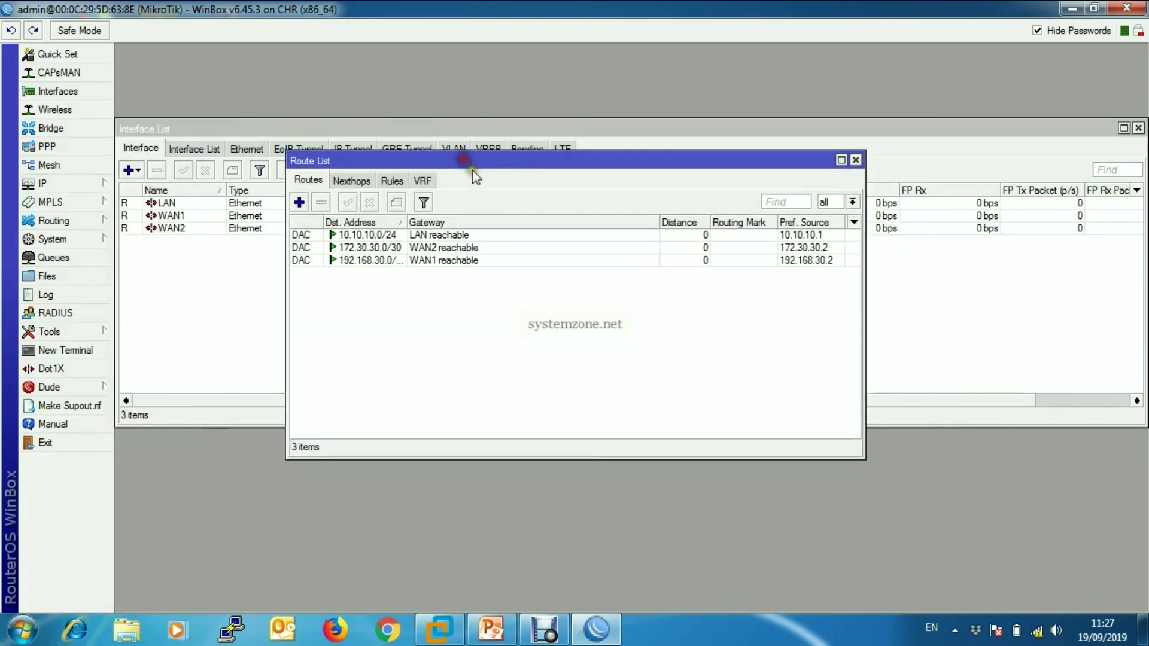
click(299, 202)
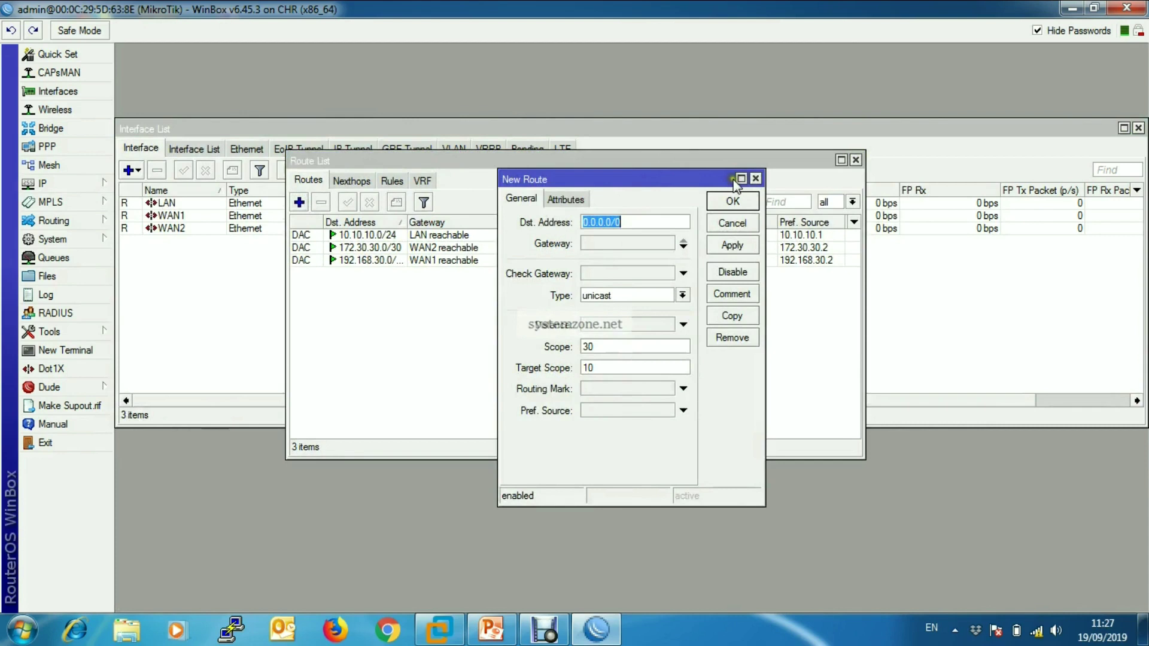
click(613, 245)
text(0.0.0.0)
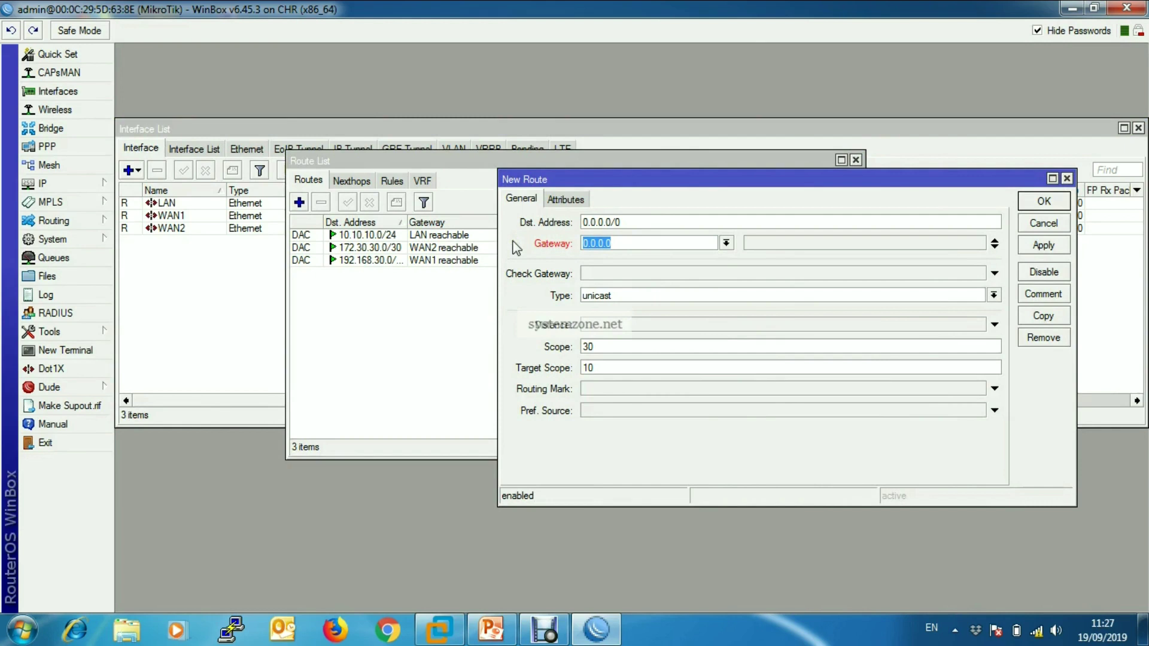
text(192.168.30.1)
- Add 192.168.30.1 again as a second gateway of the new default route
click(995, 247)
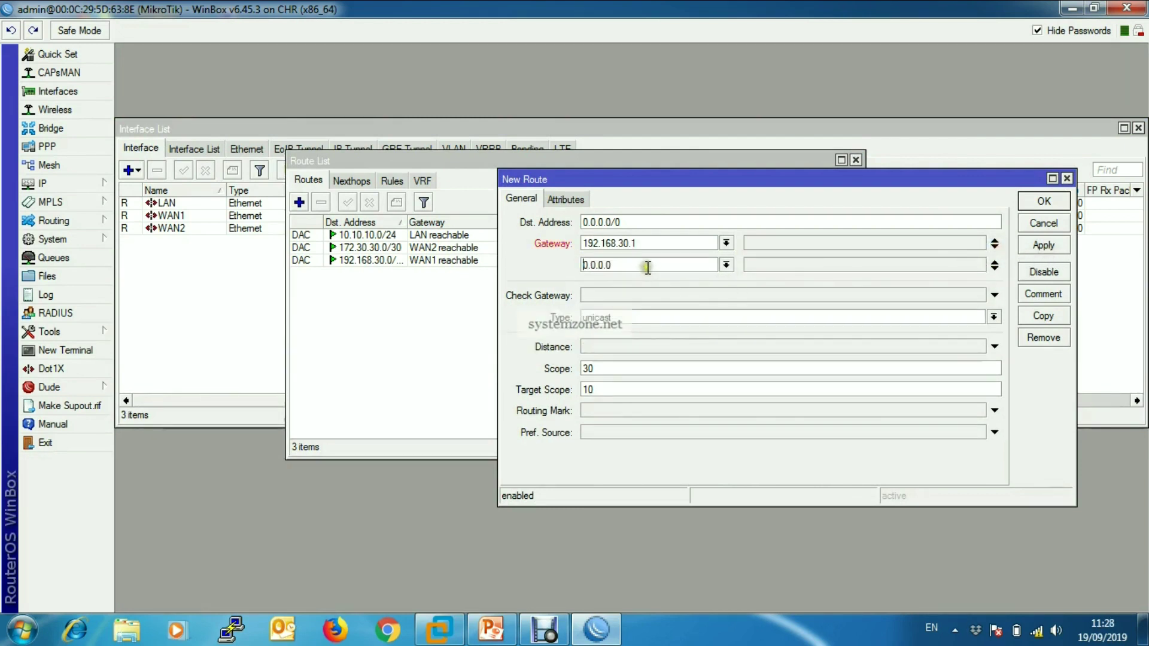
drag(648, 267, 541, 272)
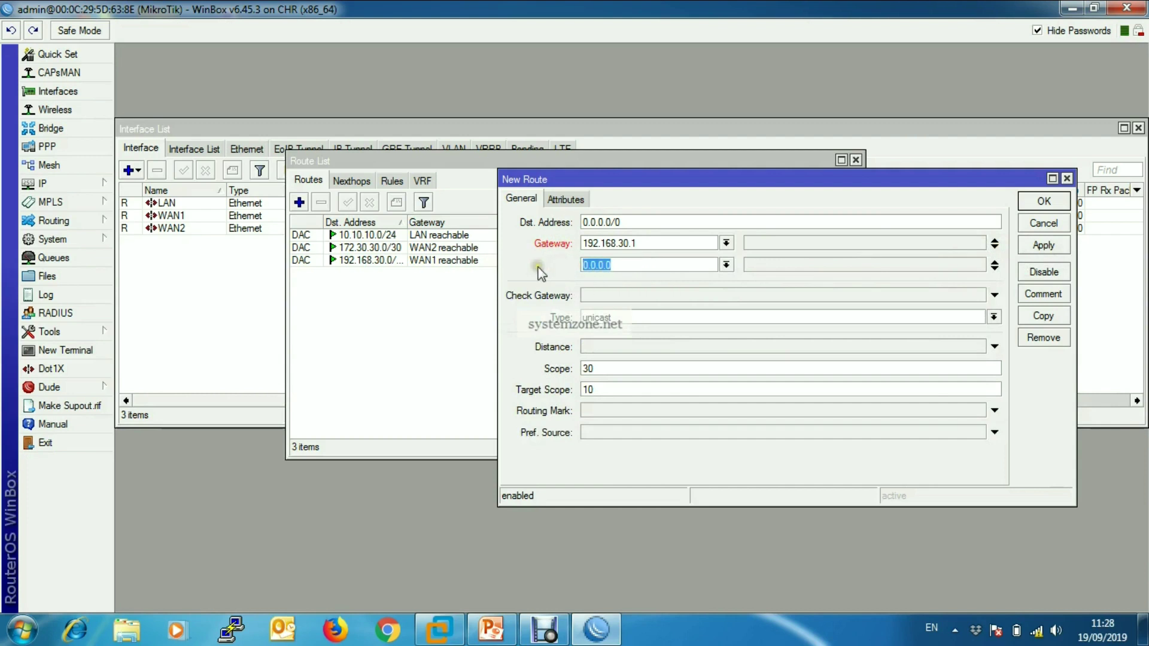
text(192.168.30.1)
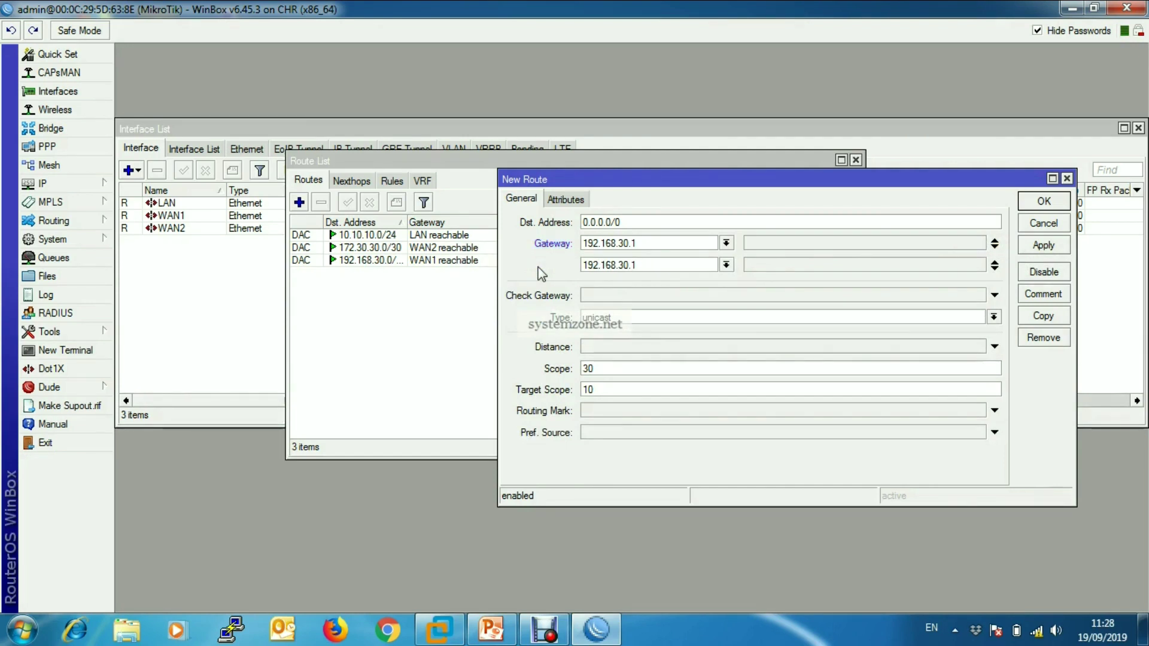
- Add 172.30.30.1 as the third gateway of the default route and save the route
click(994, 269)
drag(617, 287, 551, 286)
text(172.3)
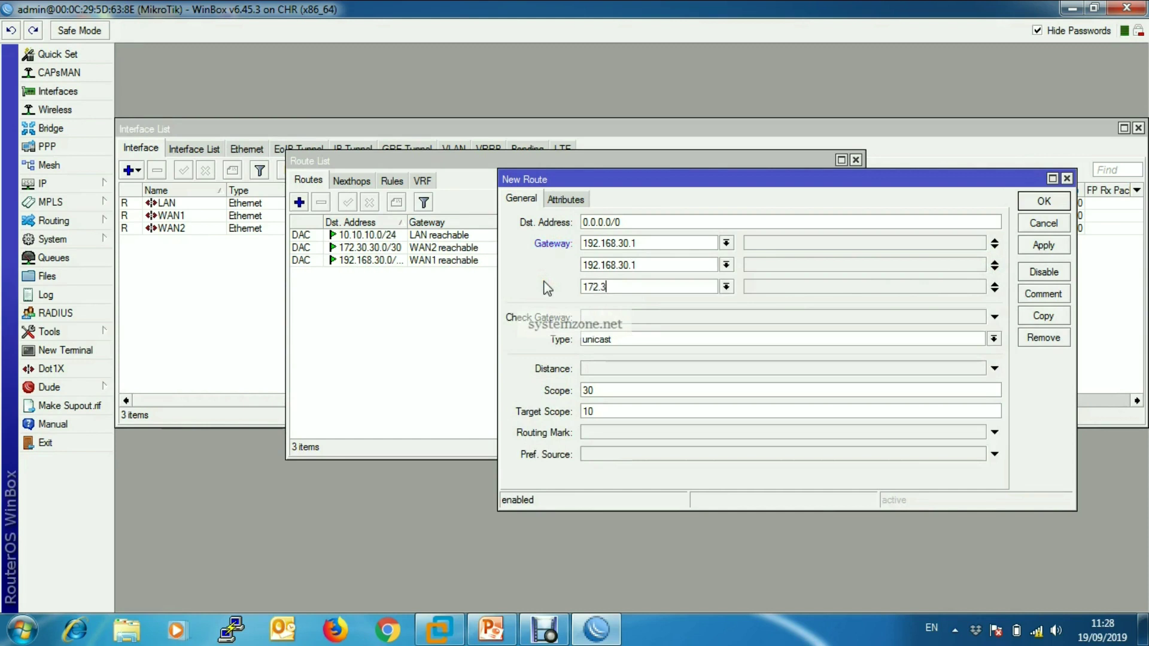
text(0.20.1)
click(1044, 245)
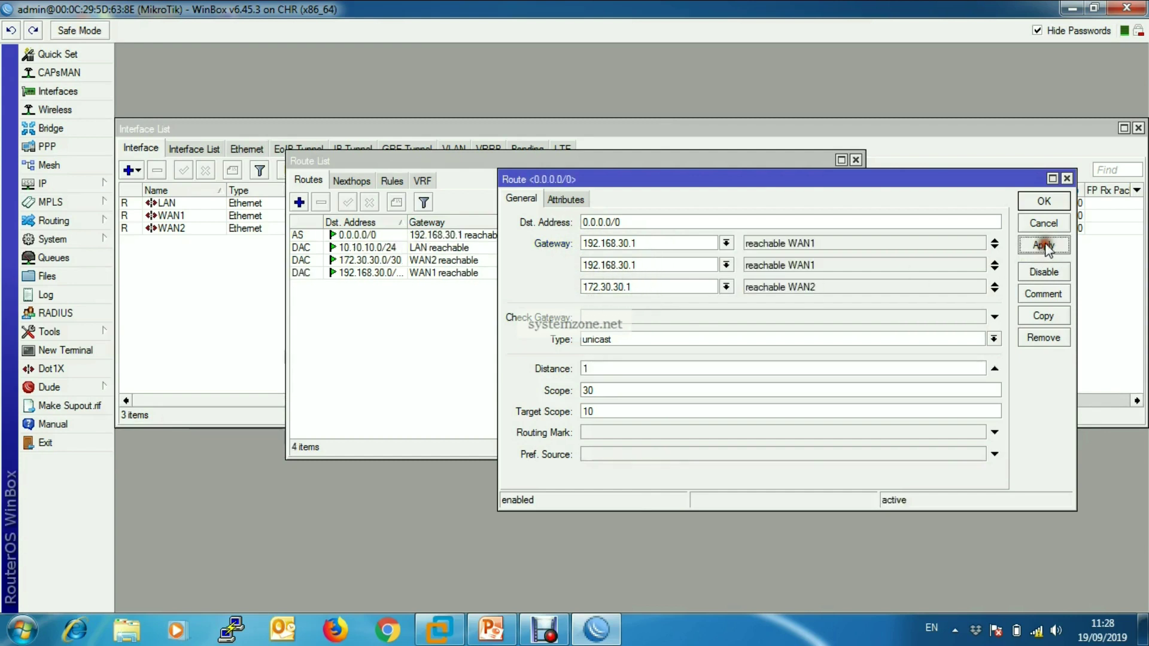
click(1043, 201)
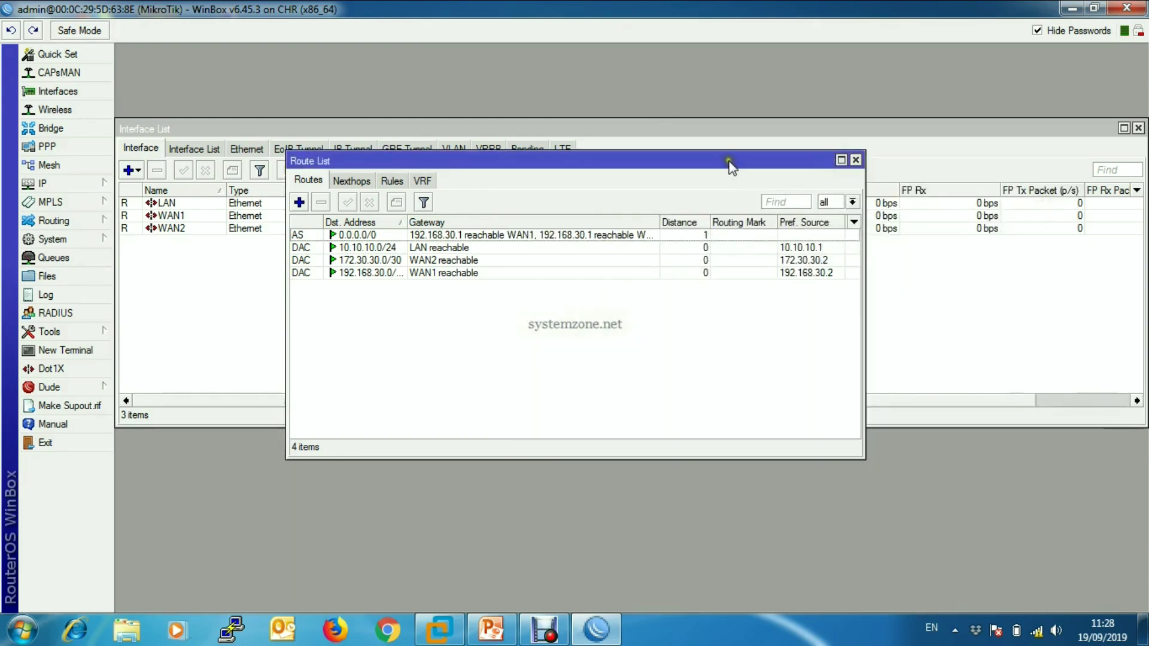
- Ping google.com from a new router terminal, and close the terminal and the route list
drag(730, 161, 770, 135)
click(70, 351)
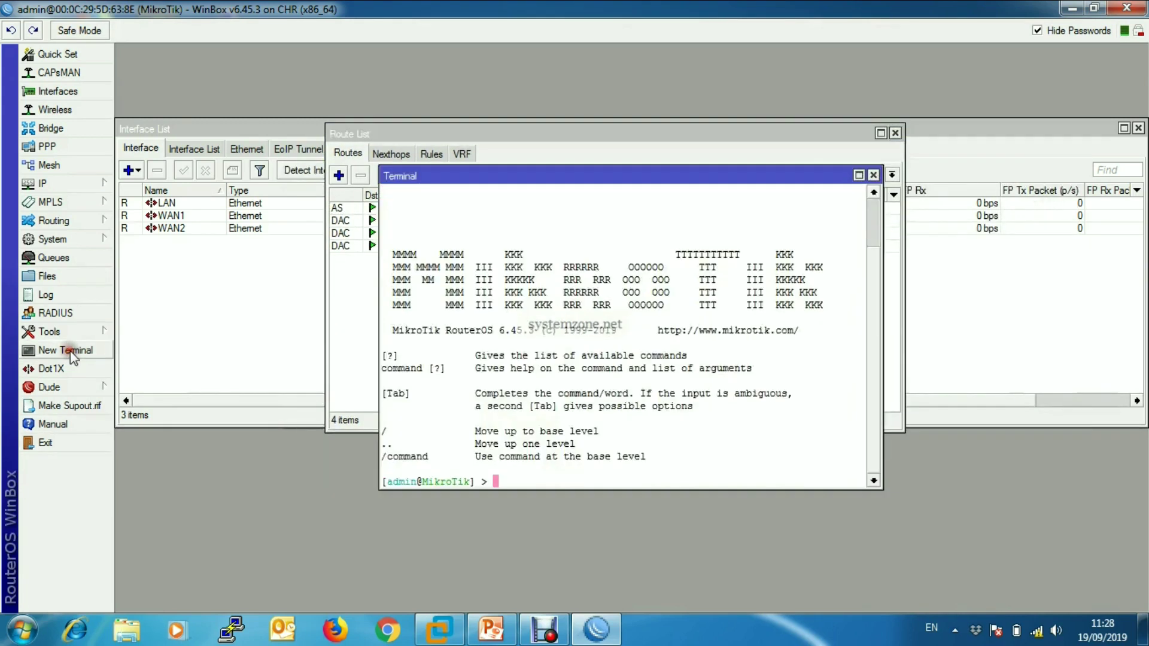
text(ping google)
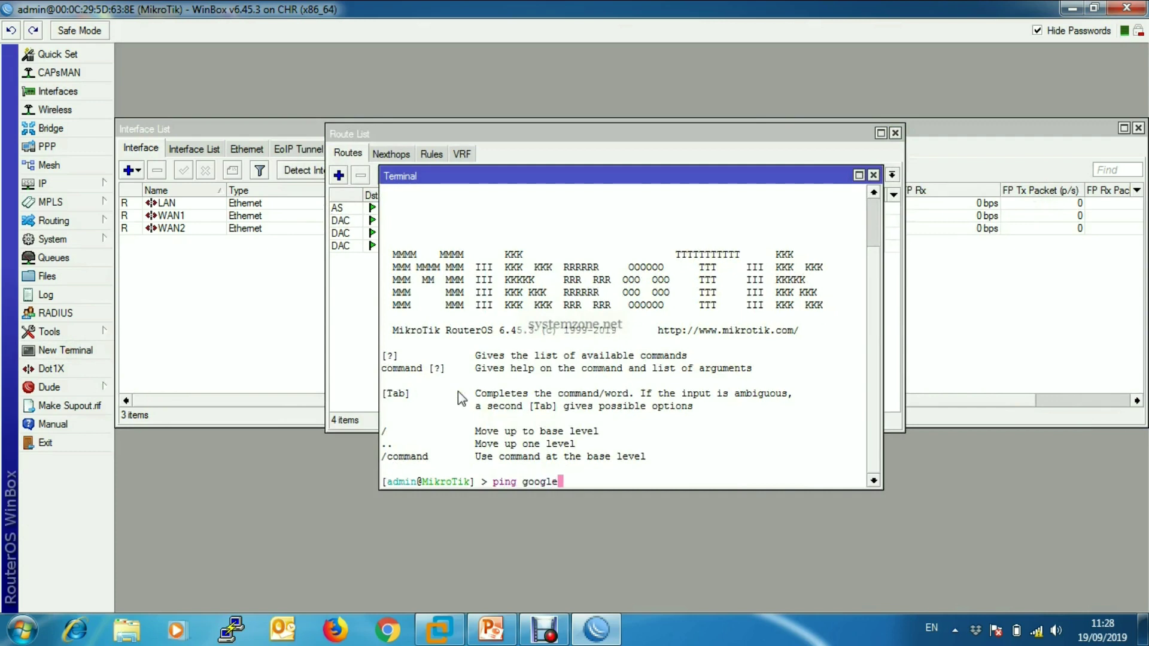
text(.com)
key(Return)
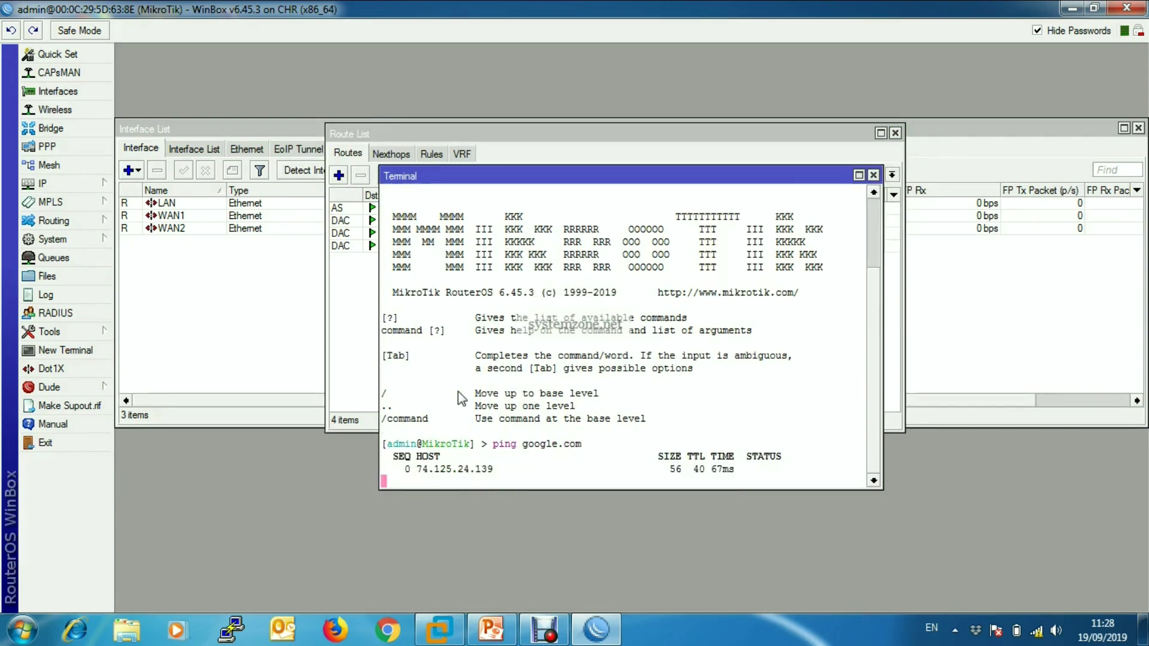
click(873, 175)
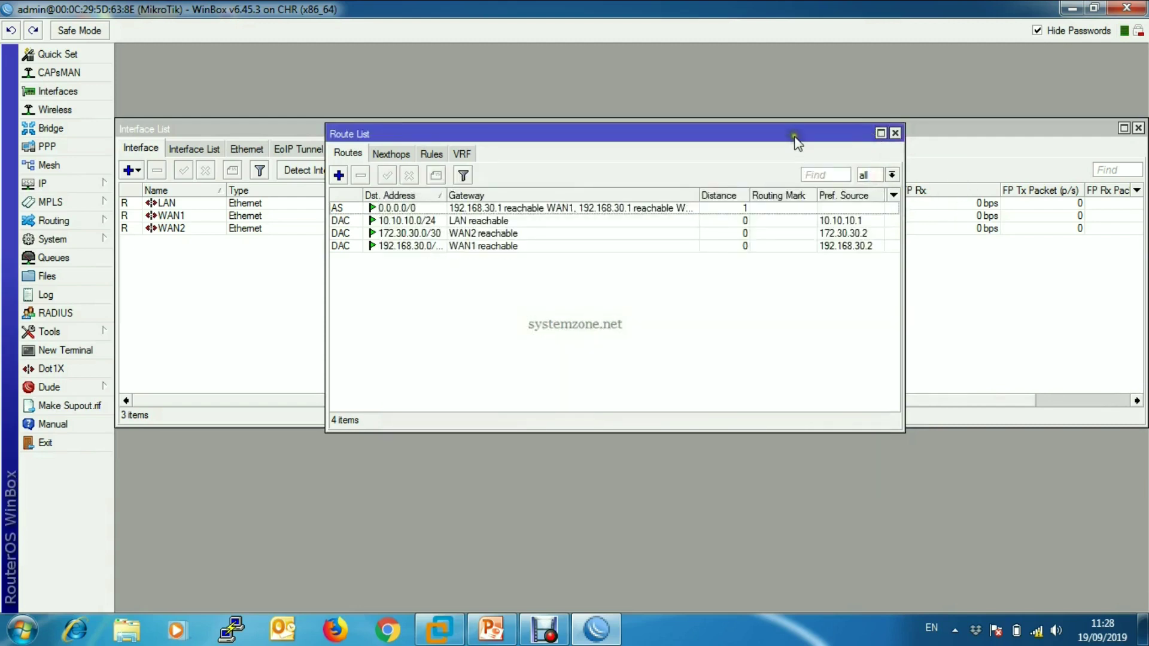
drag(793, 134, 683, 154)
click(785, 153)
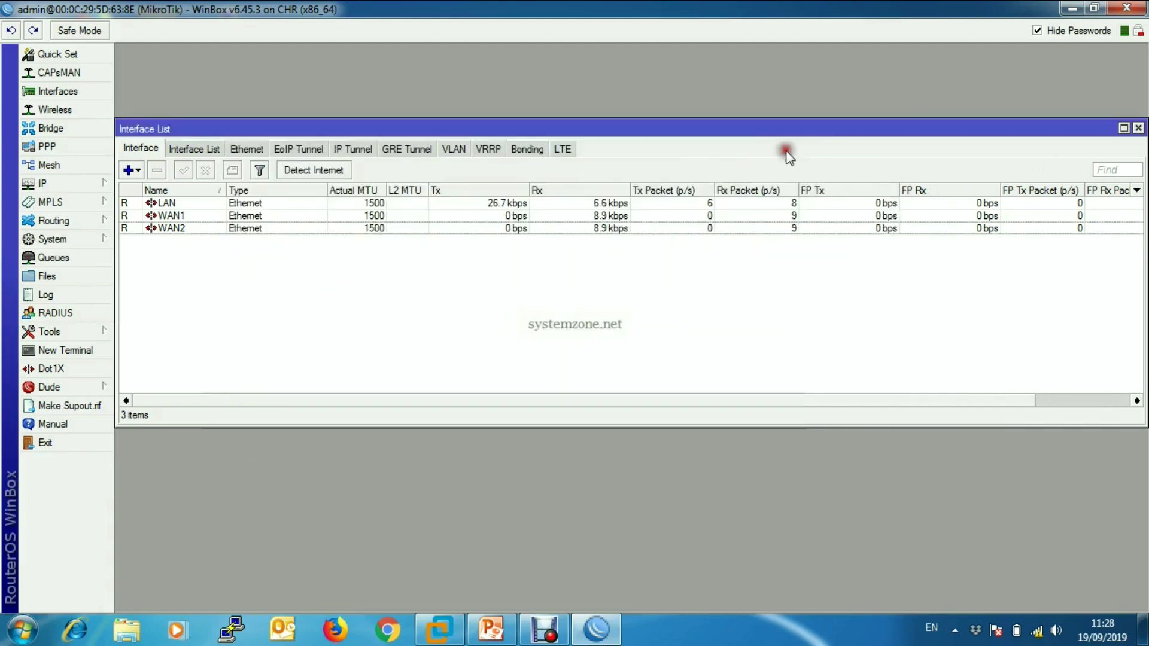
- Open the IPv4 properties of the PC's Local Area Connection through the Network and Sharing Center
right_click(1038, 630)
click(1042, 624)
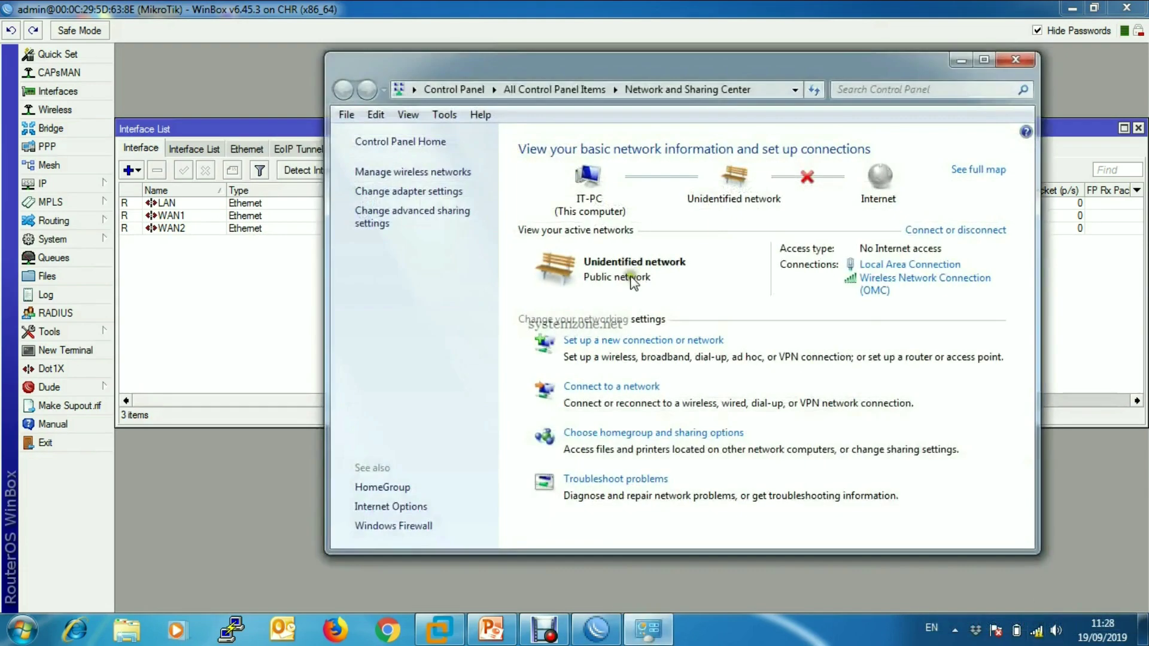
click(892, 266)
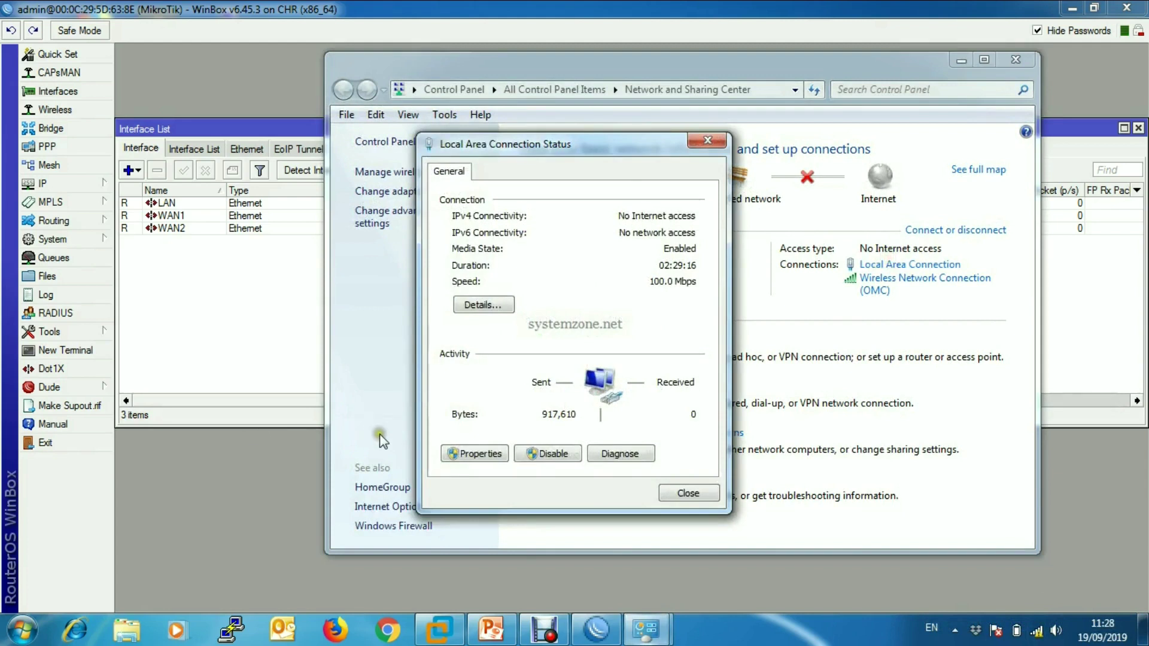
click(467, 454)
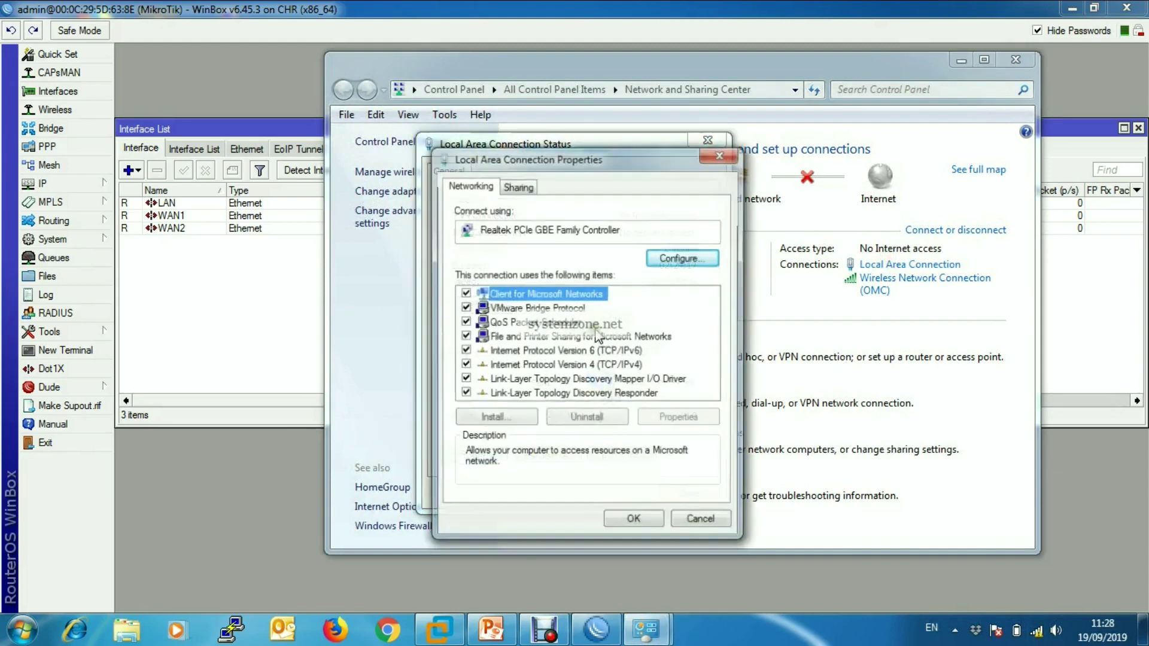
double_click(616, 371)
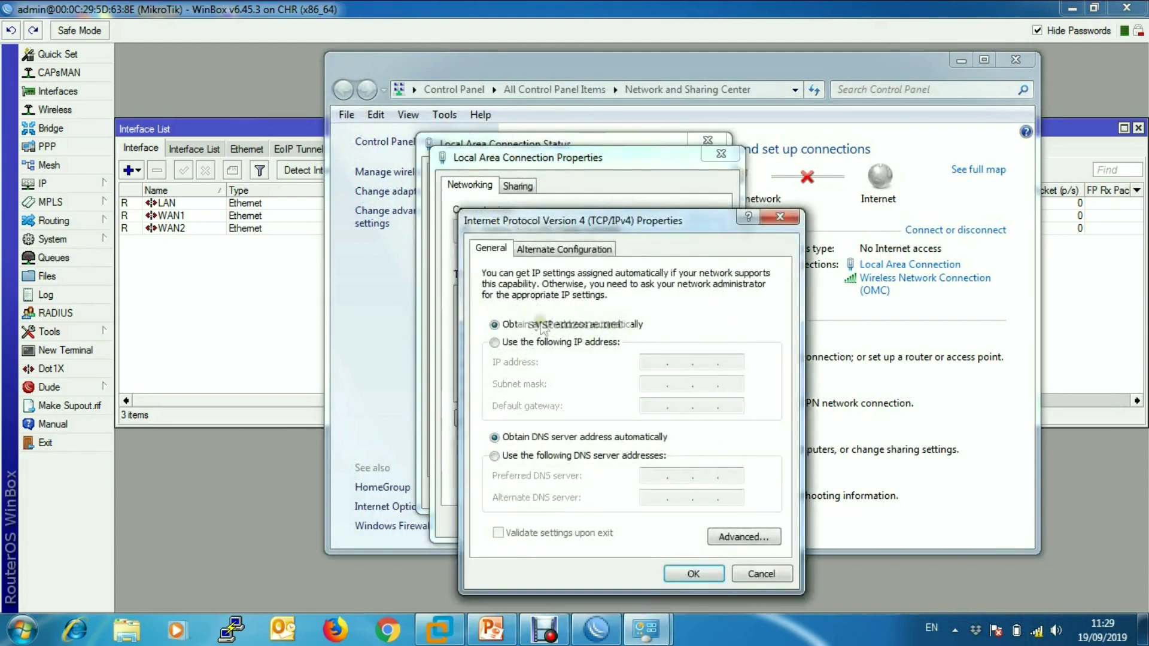
- Assign the static IP address 10.10.10.2 with subnet mask 255.255.255.0 and fill in the default gateway
click(526, 342)
click(649, 361)
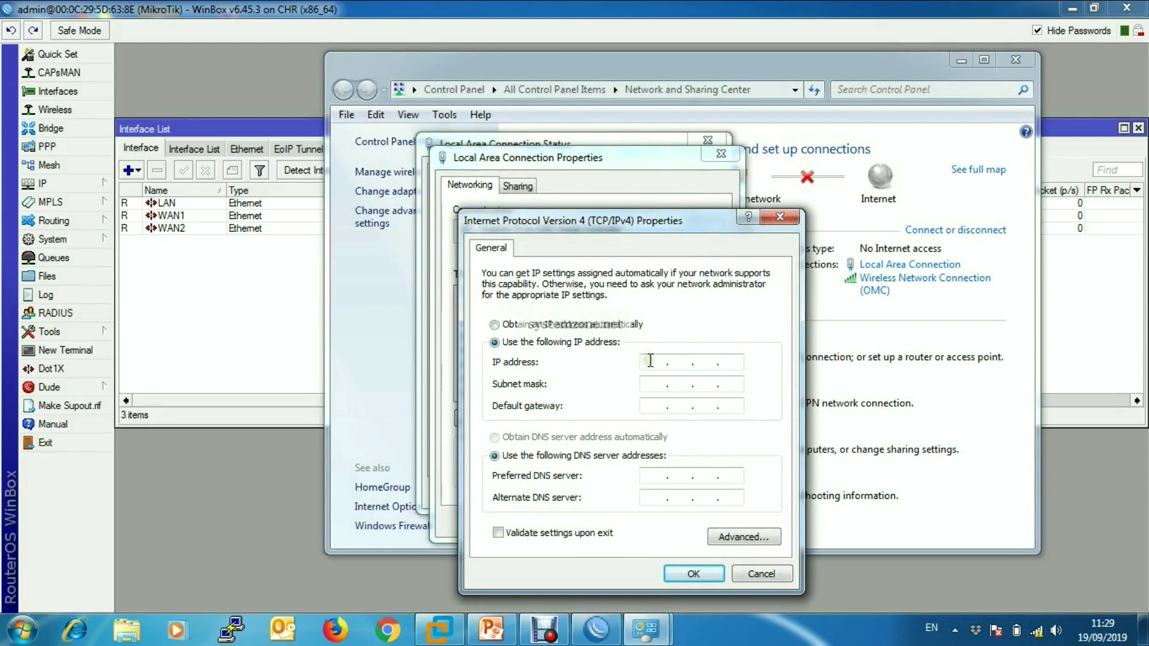
text(10 . 10 . 10 . 2)
click(691, 384)
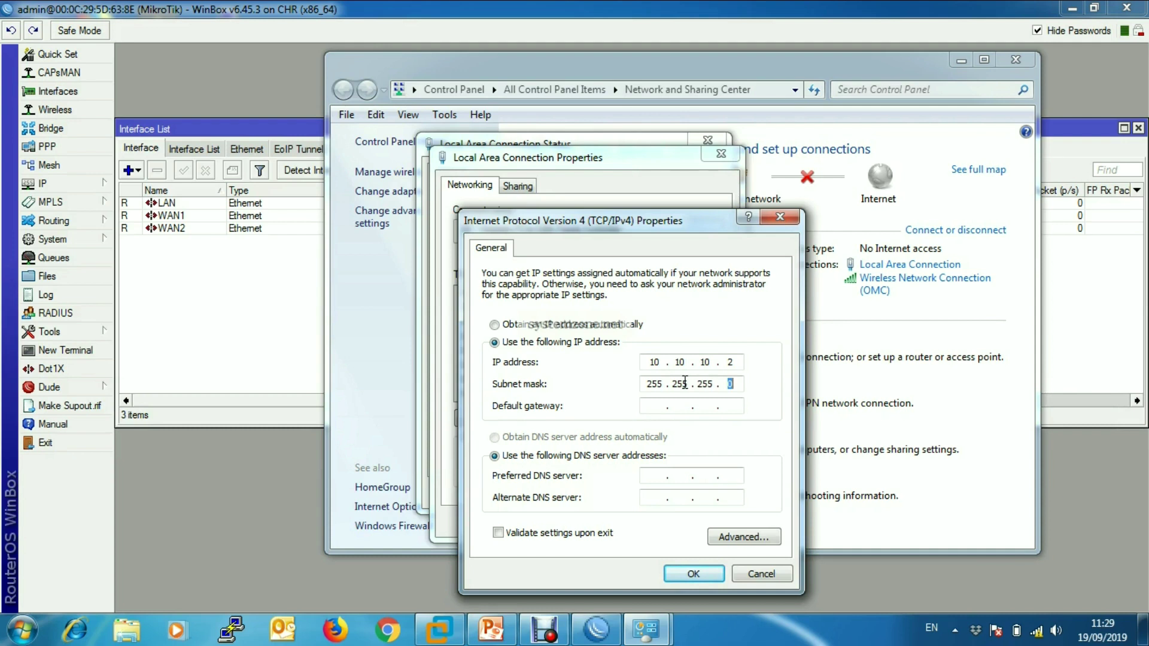
click(650, 406)
- Set the preferred DNS server to 8.8.8.8, save the connection settings and minimize the Network and Sharing Center
click(650, 474)
text(8.8.8.8)
click(692, 573)
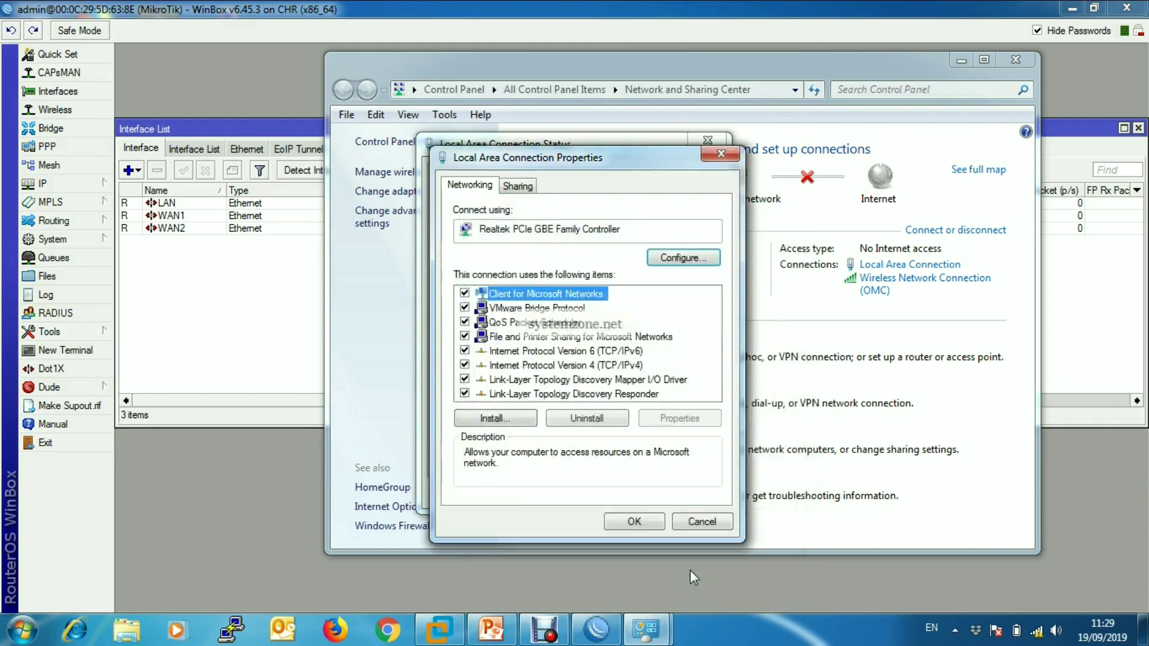
click(634, 521)
click(687, 493)
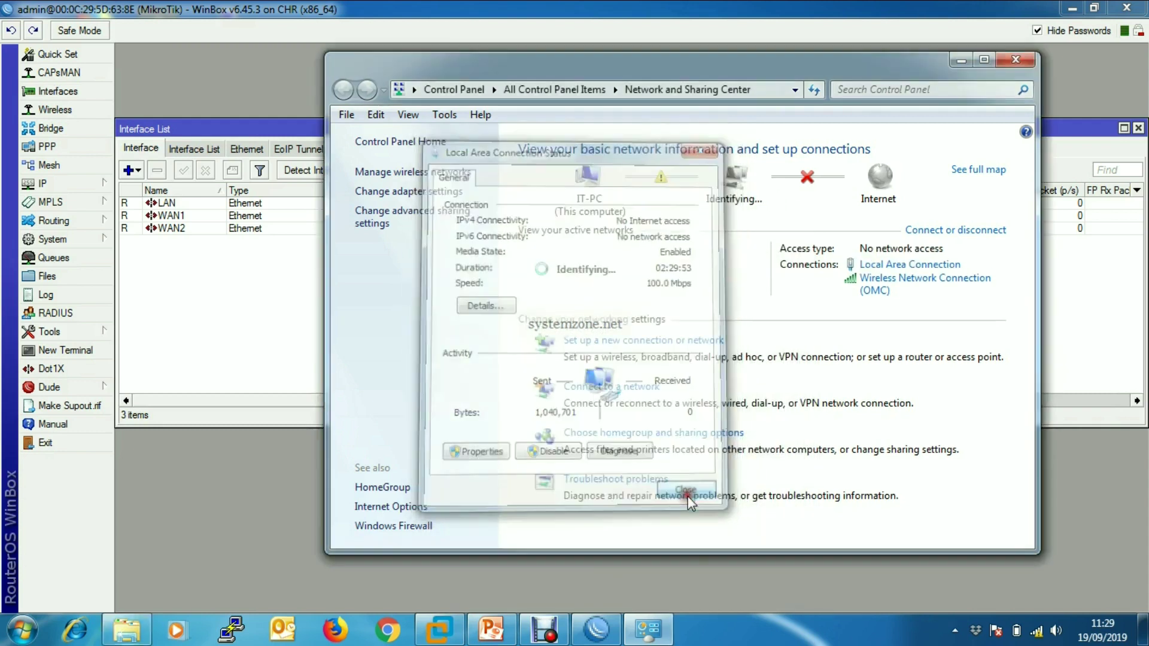
click(959, 60)
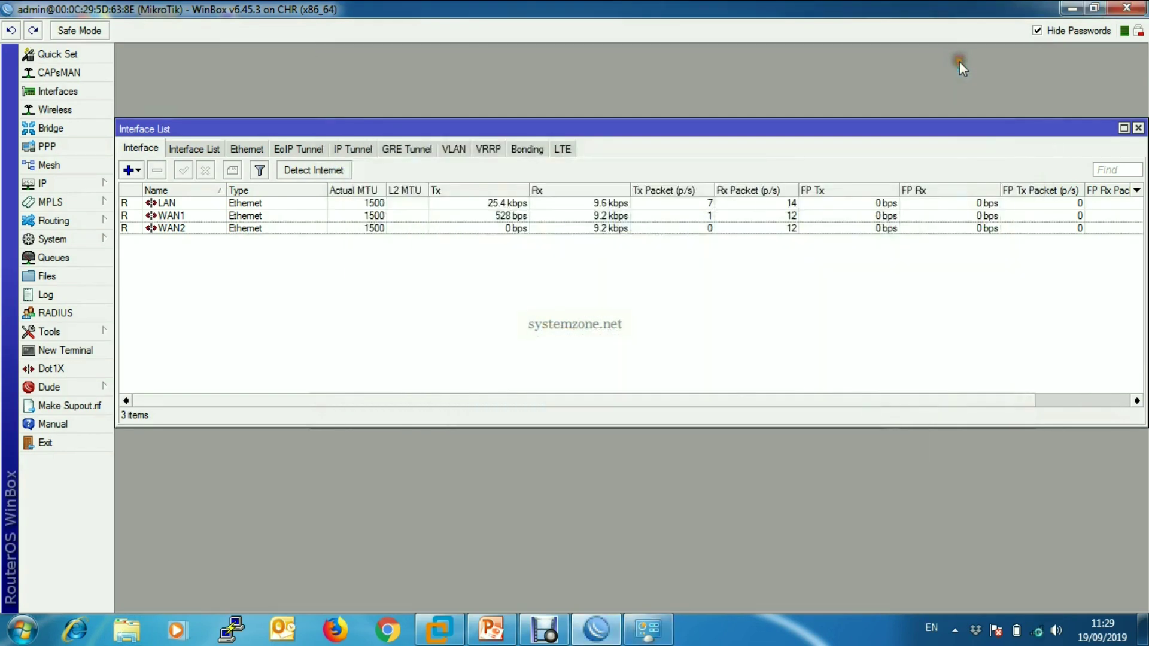
- Check the WAN1 and WAN2 traffic in the interface list, and open mikrotik.com in Chrome
click(590, 217)
click(584, 228)
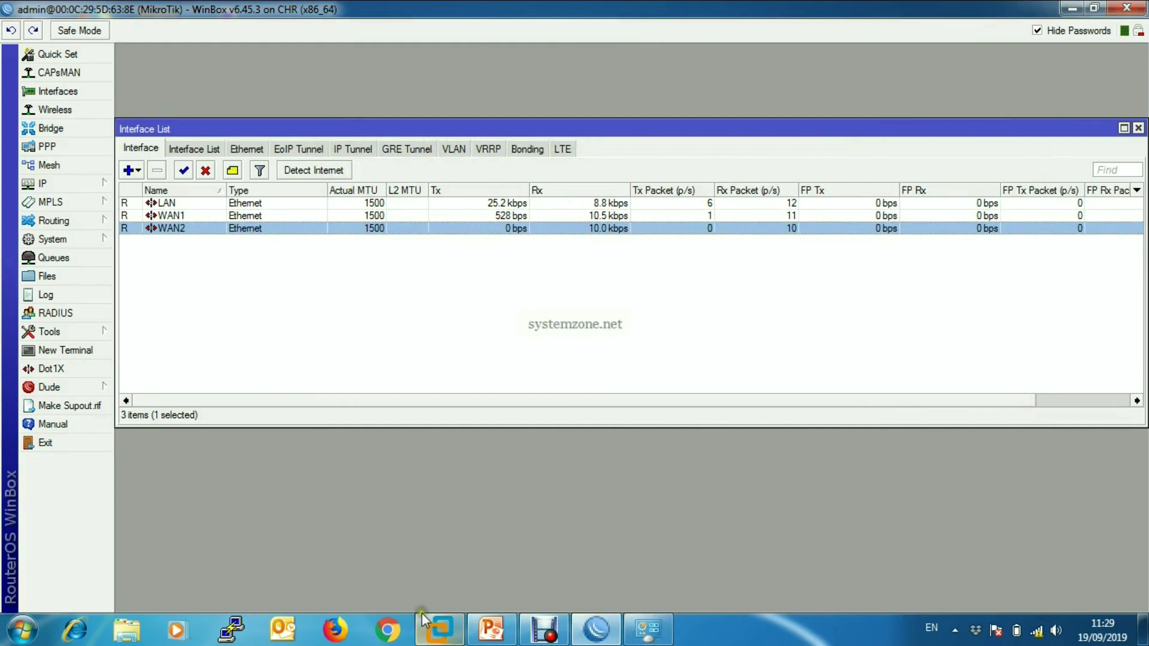
click(388, 630)
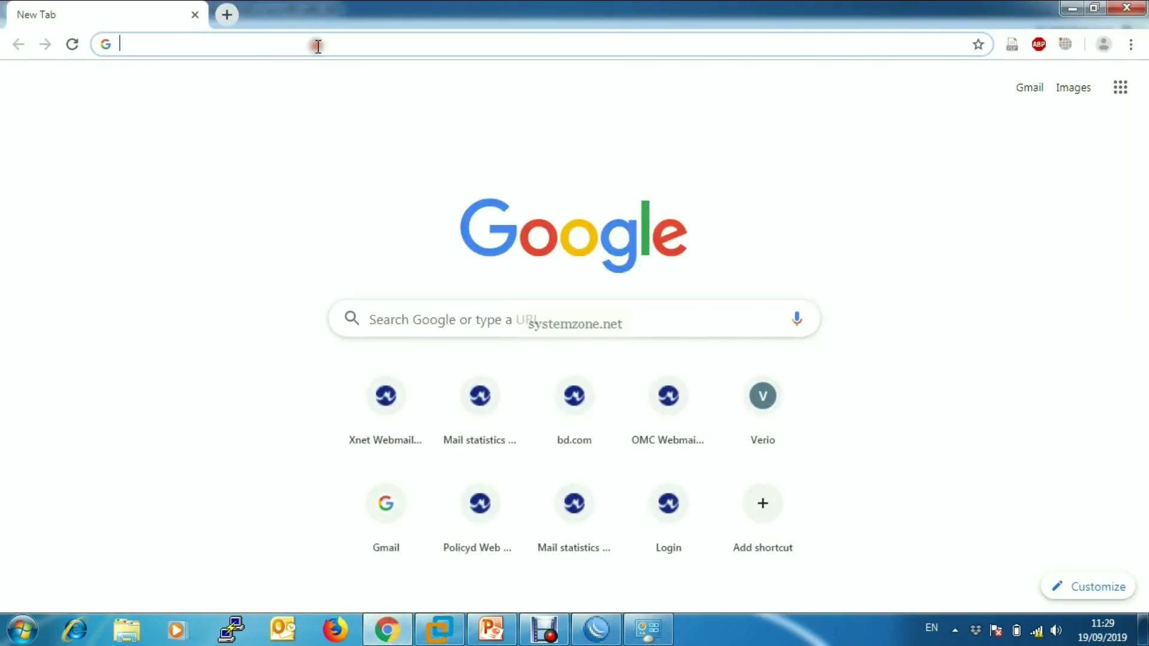
text(mikrotik)
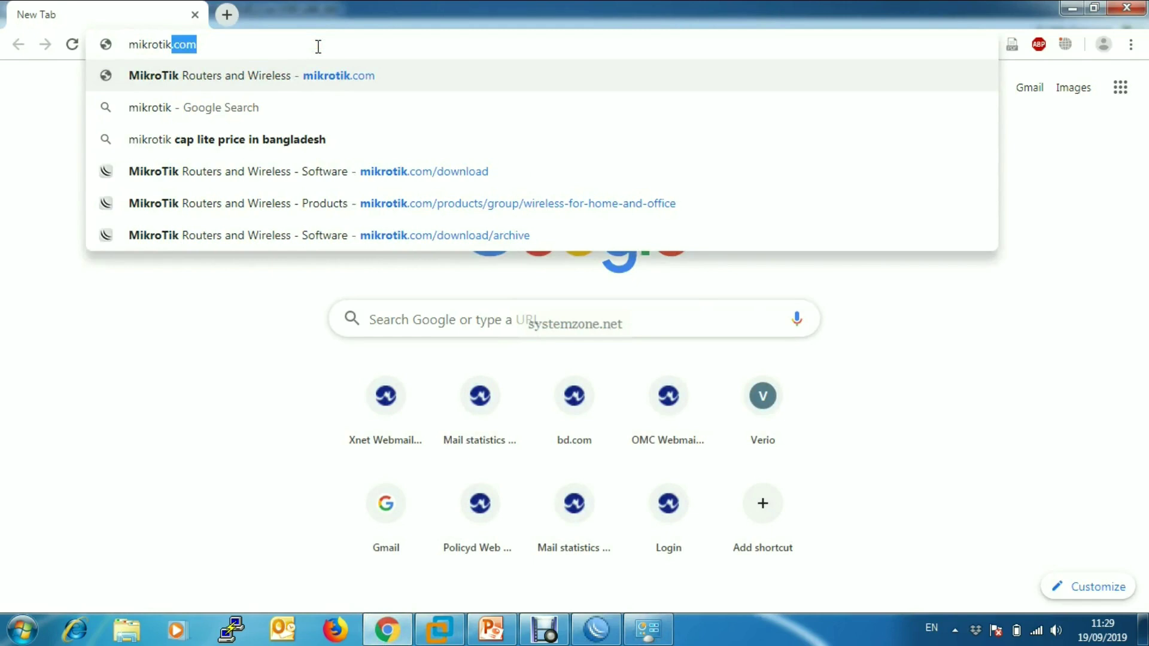
text(.com)
key(Return)
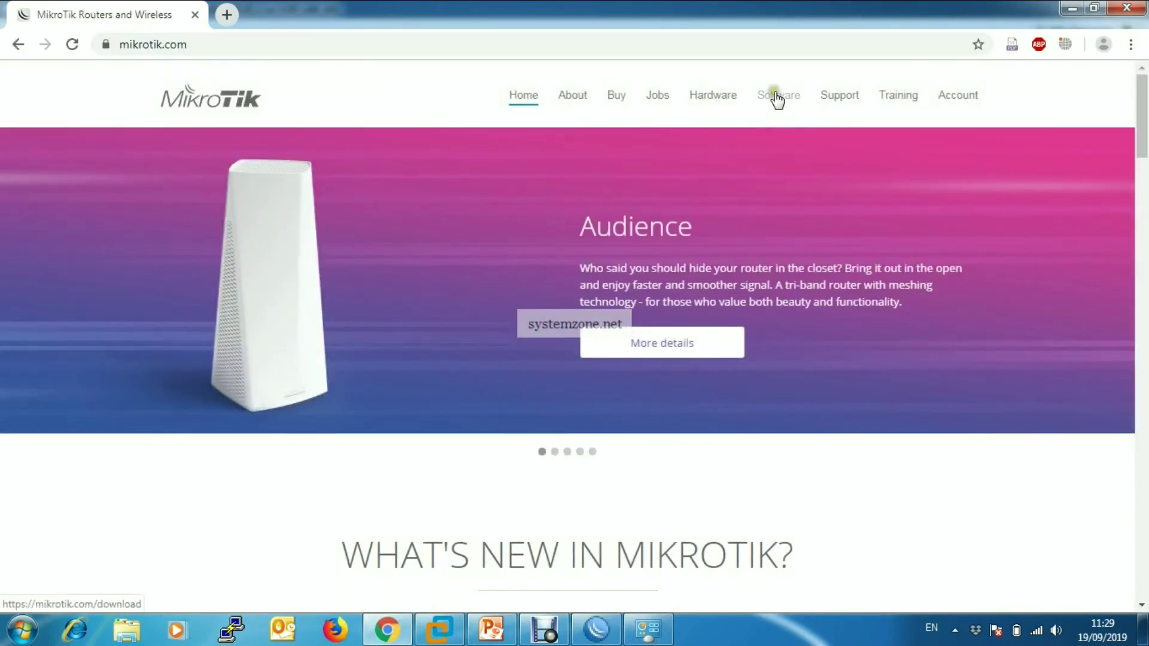
- Download the 6.45.6 (Stable) X86 CD image from the MikroTik software page and compare WAN1 and WAN2 traffic in WinBox
click(777, 97)
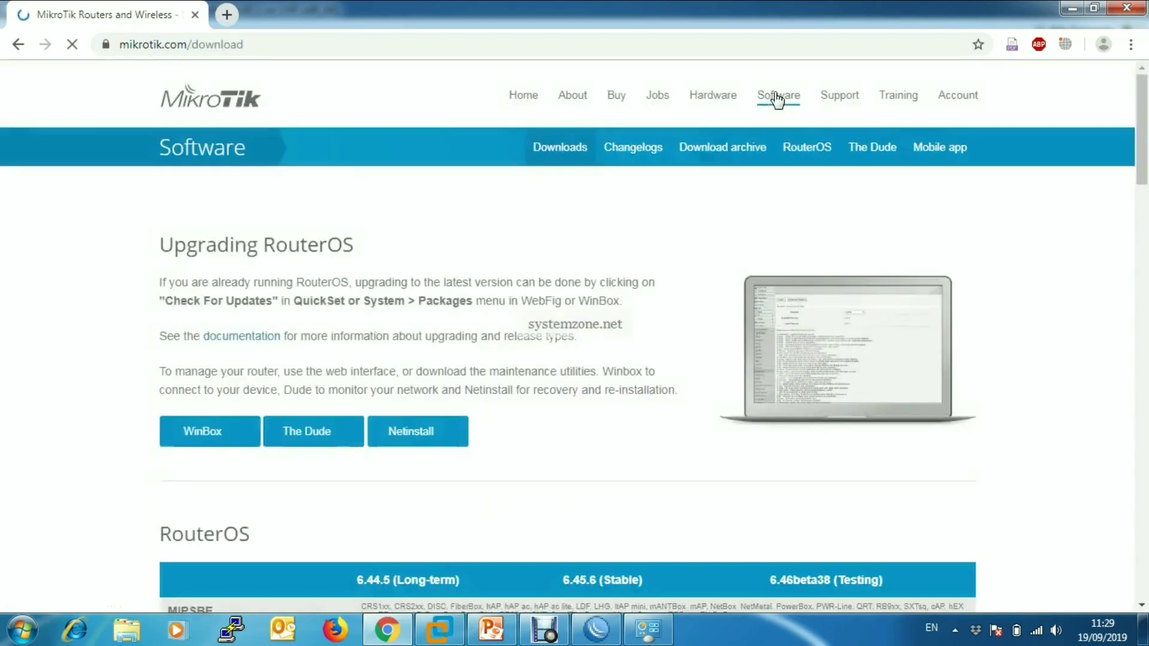
scroll(538, 282, down, 7)
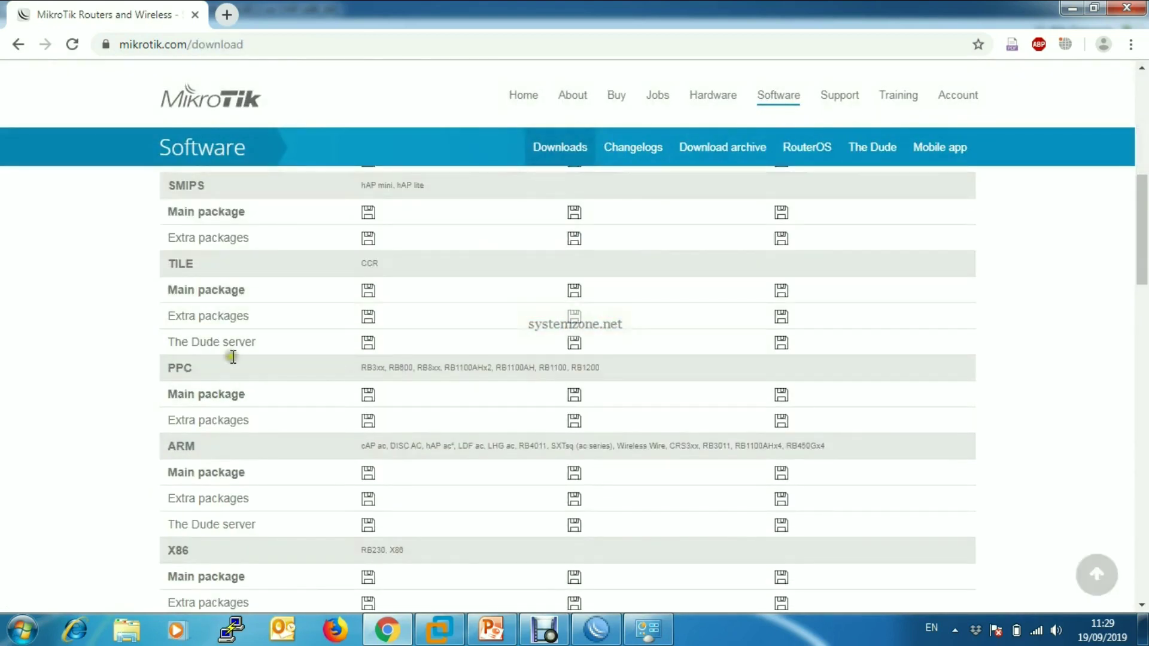
scroll(512, 411, down, 4)
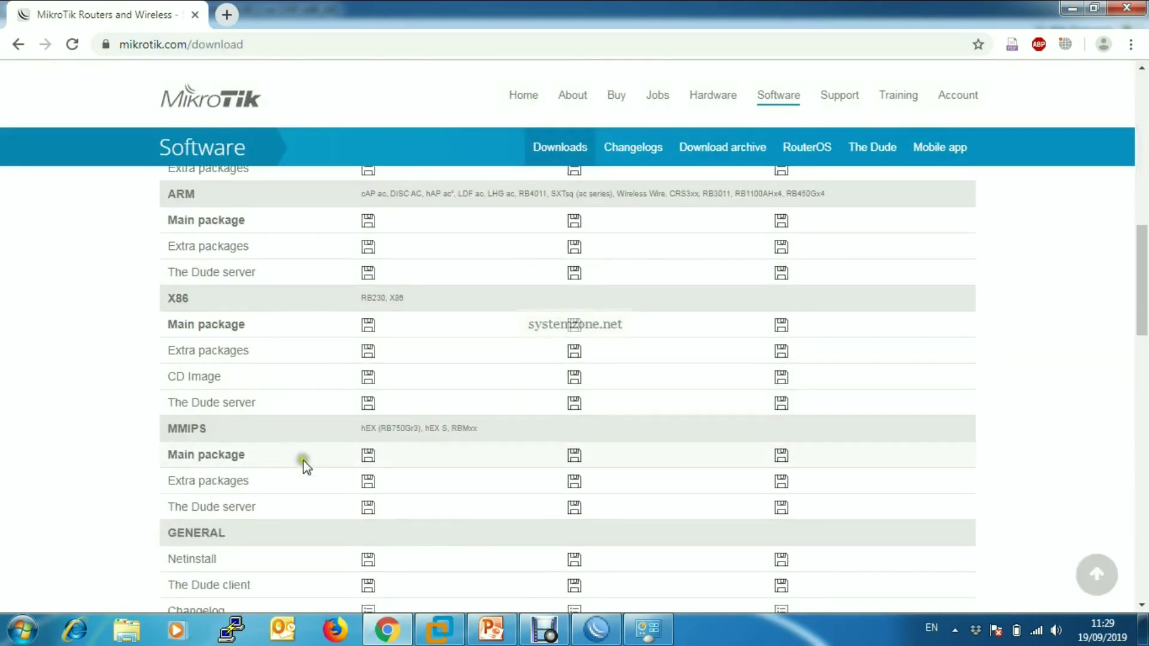
scroll(311, 461, down, 1)
scroll(322, 460, up, 4)
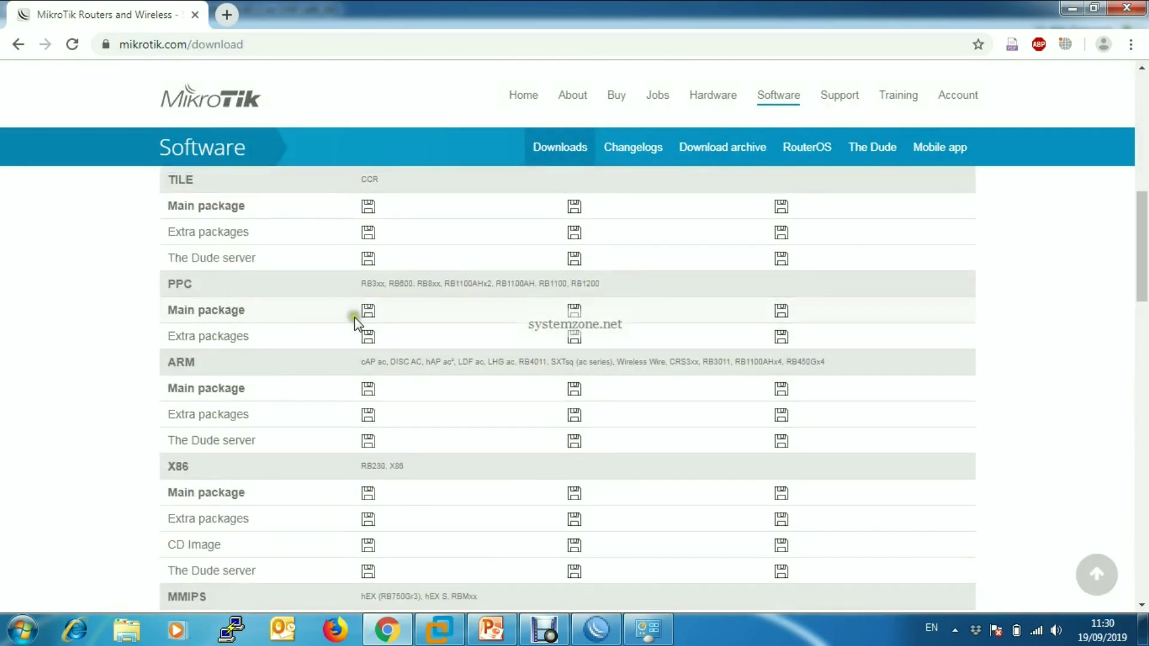
scroll(354, 317, up, 1)
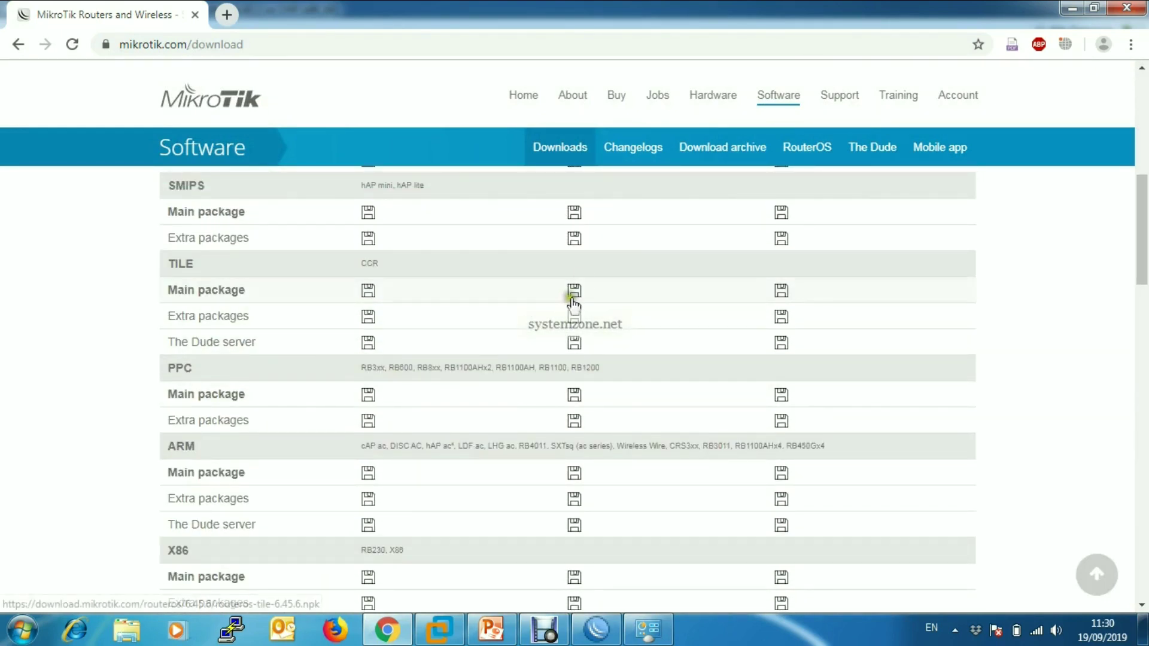
scroll(467, 338, down, 2)
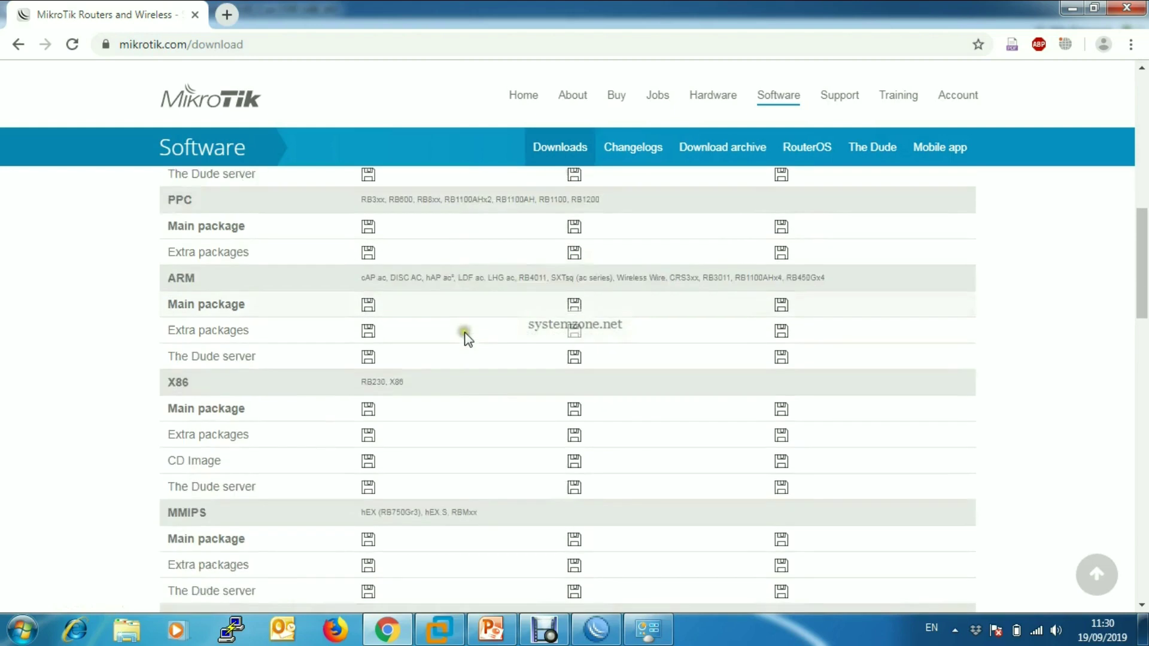
click(576, 461)
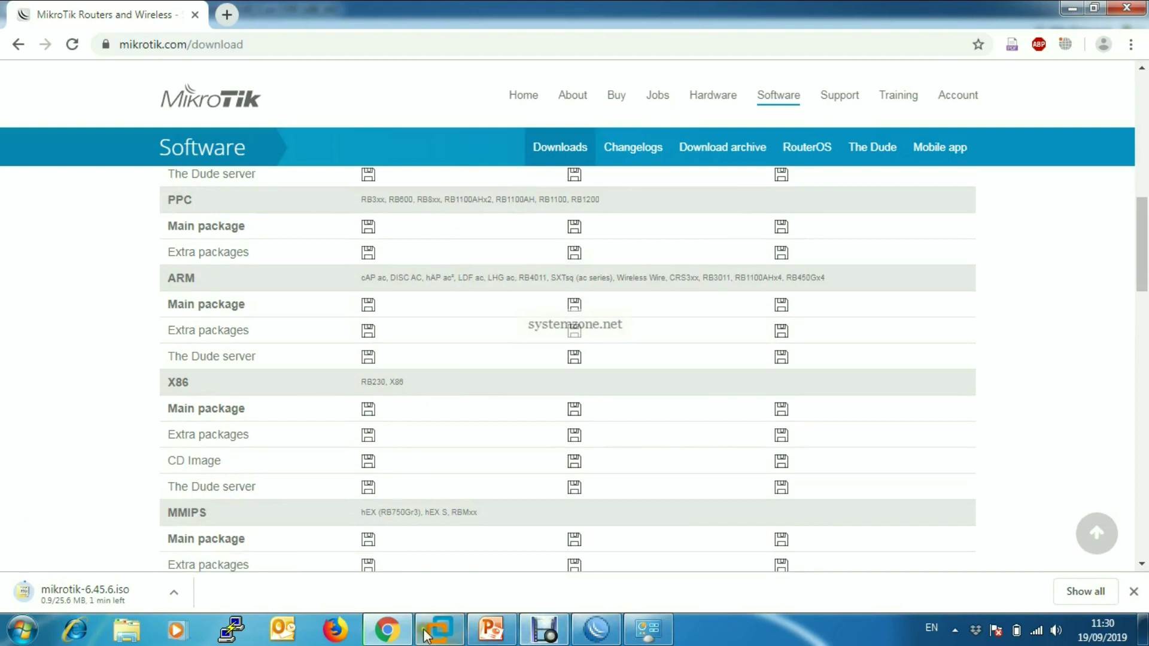
click(597, 630)
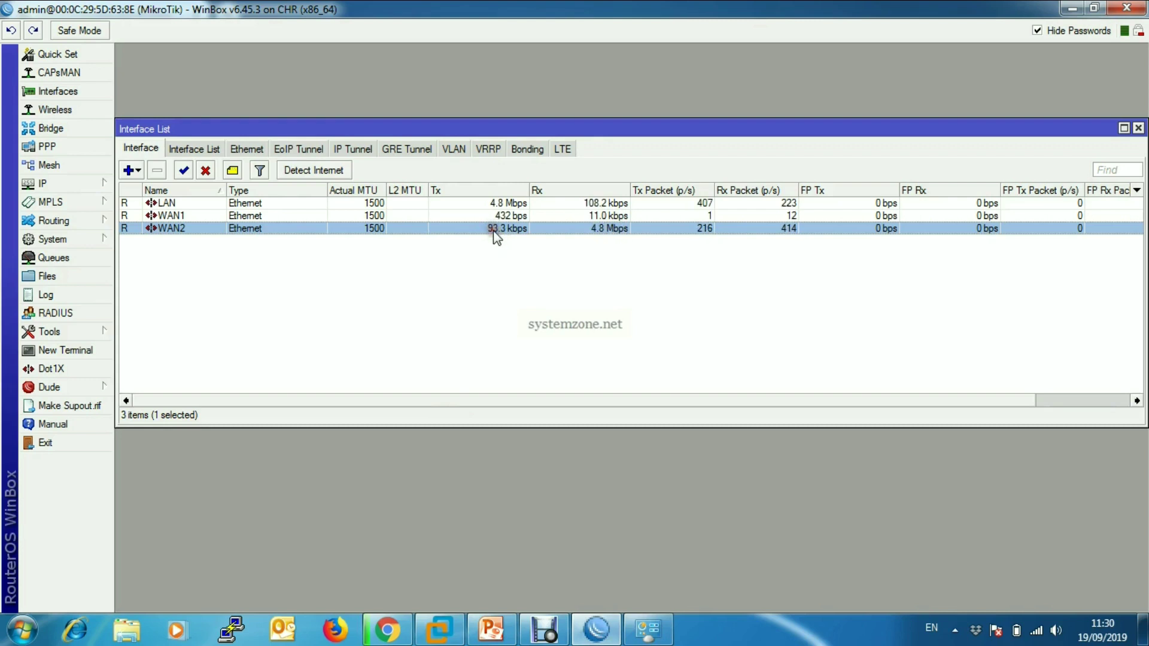
click(517, 216)
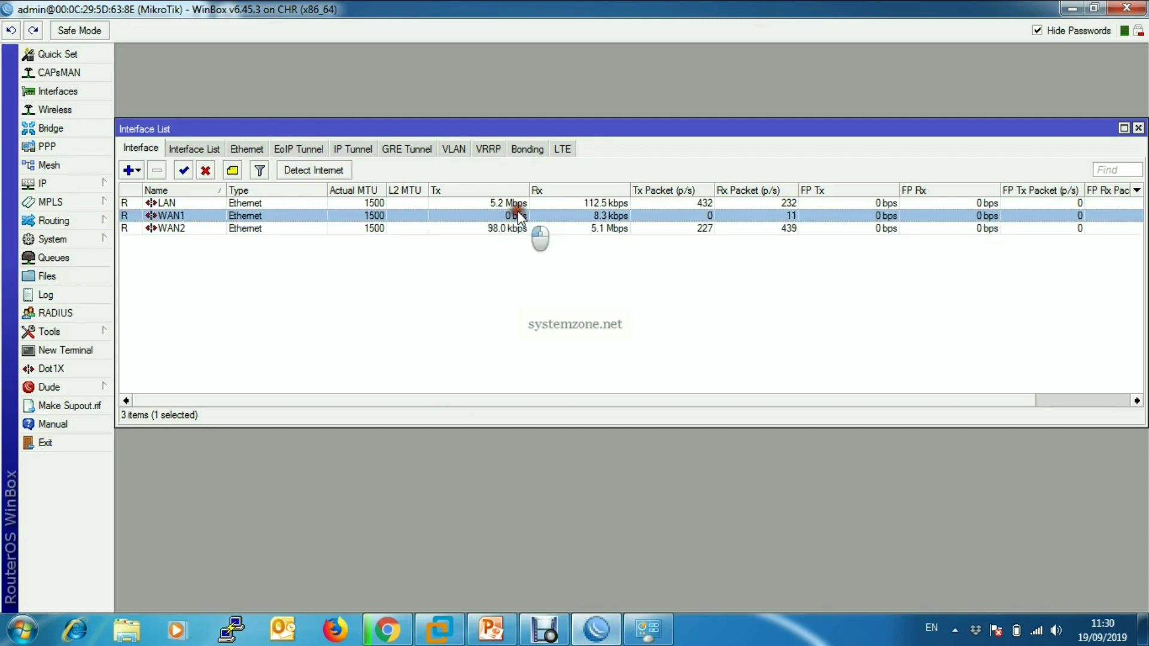
- Switch back to Chrome and open the suggested YouTube channel page in a new tab
click(387, 629)
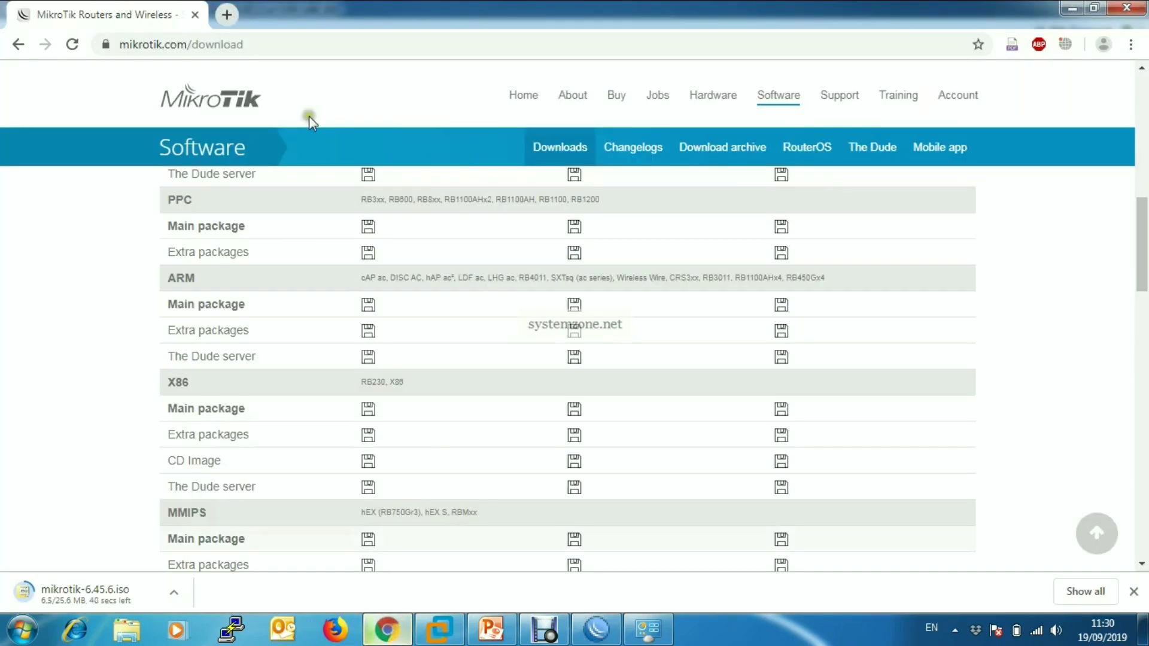
click(227, 14)
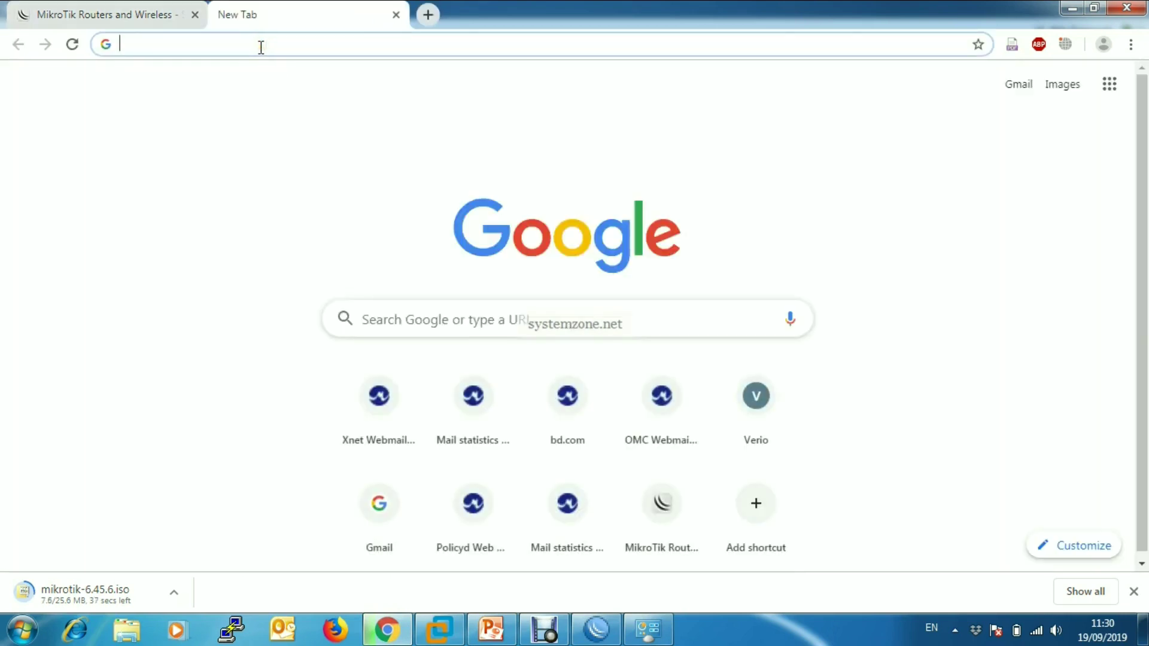
text(you)
key(Return)
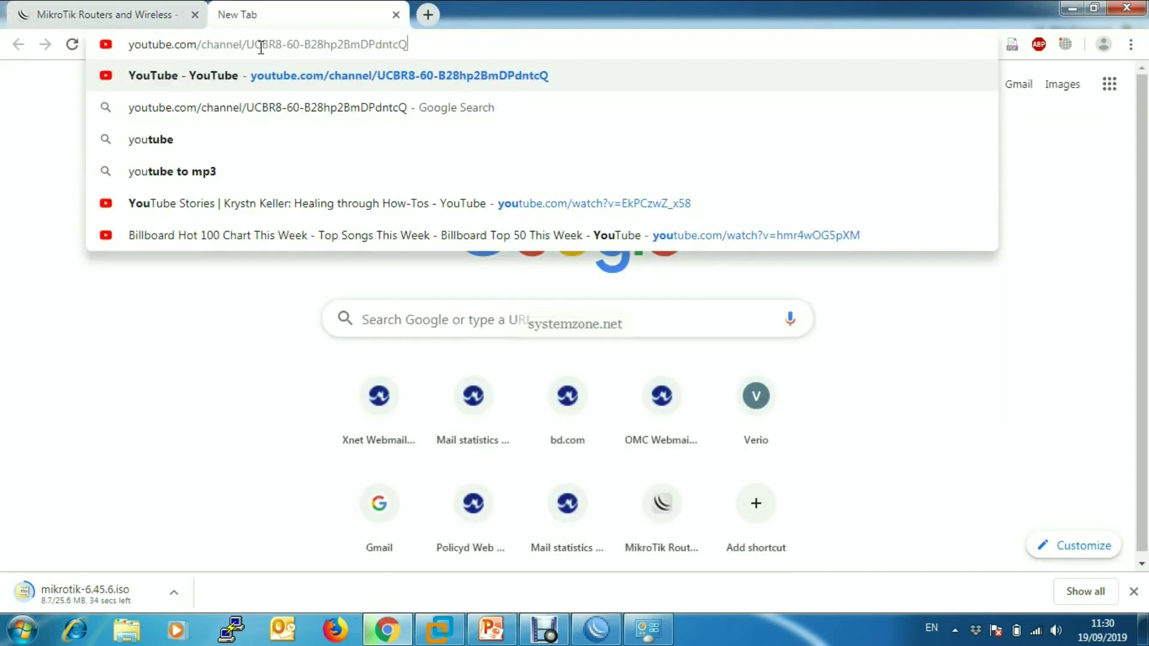
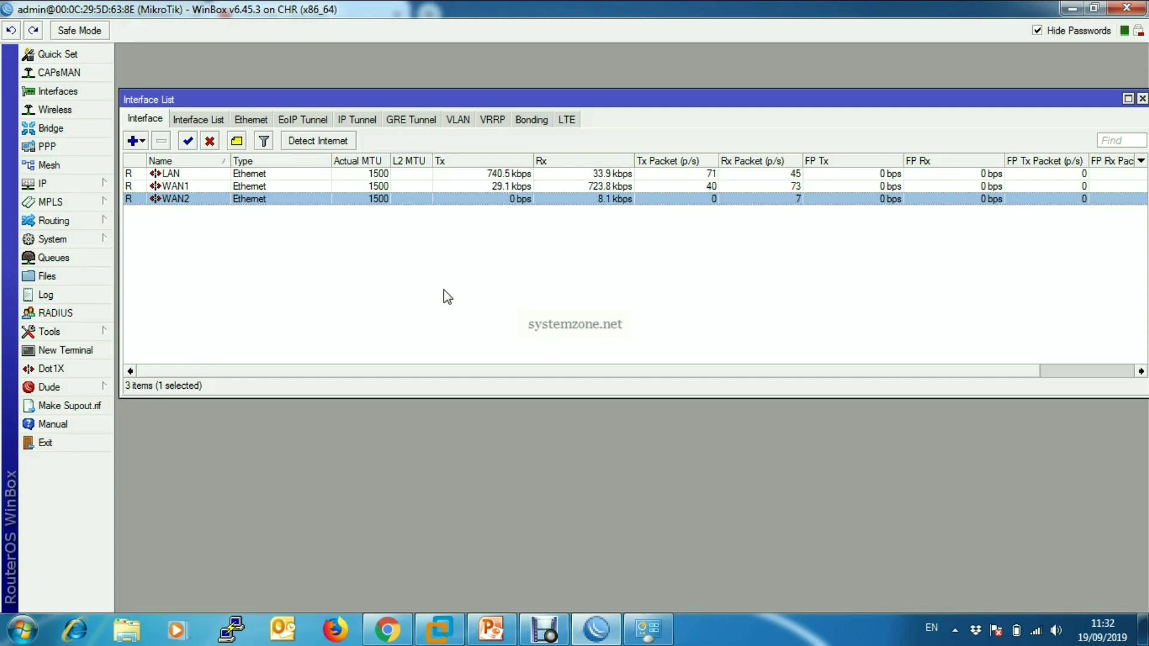
- Create a new firewall mangle rule with the input chain and WAN1 as its incoming interface
click(89, 182)
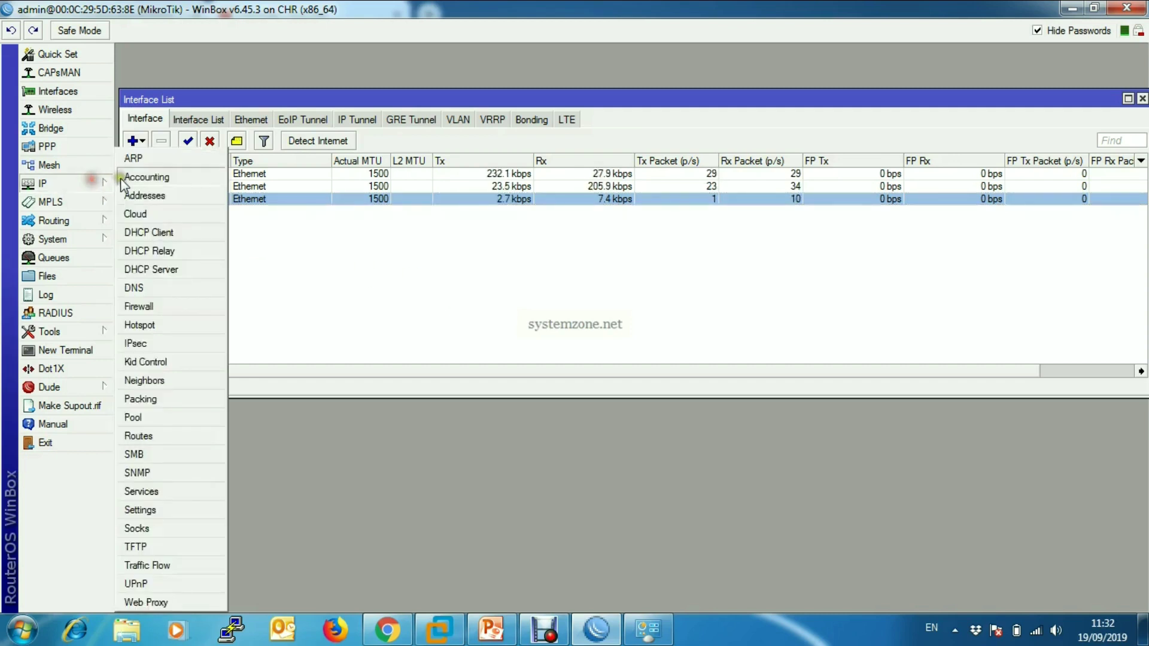
click(164, 307)
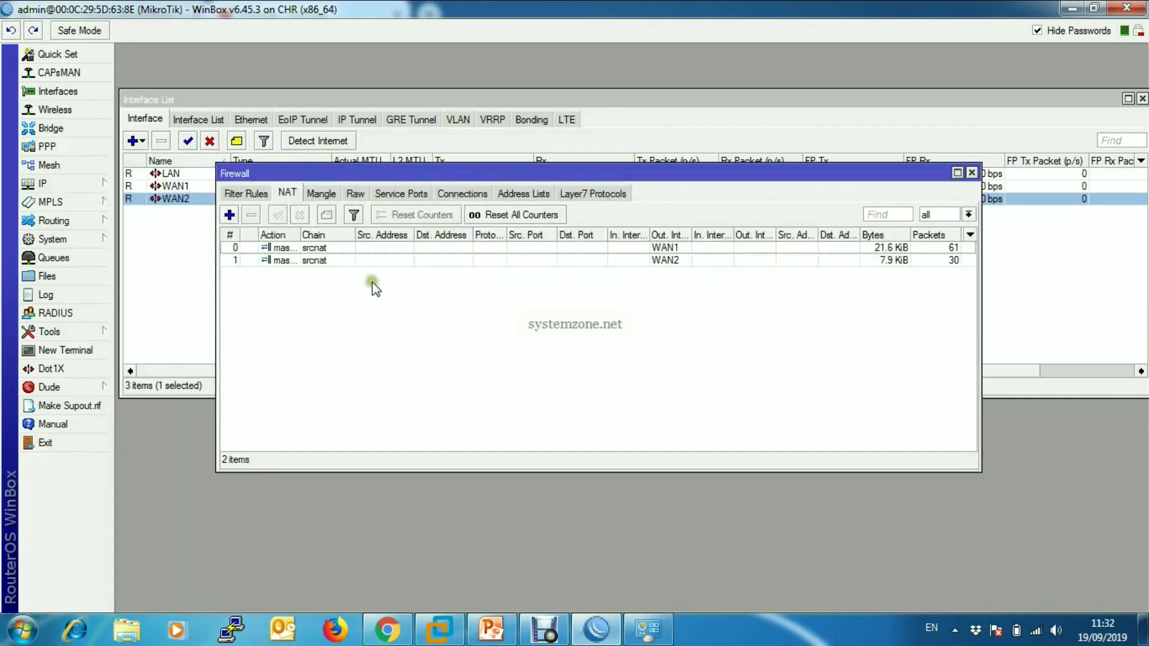
click(321, 194)
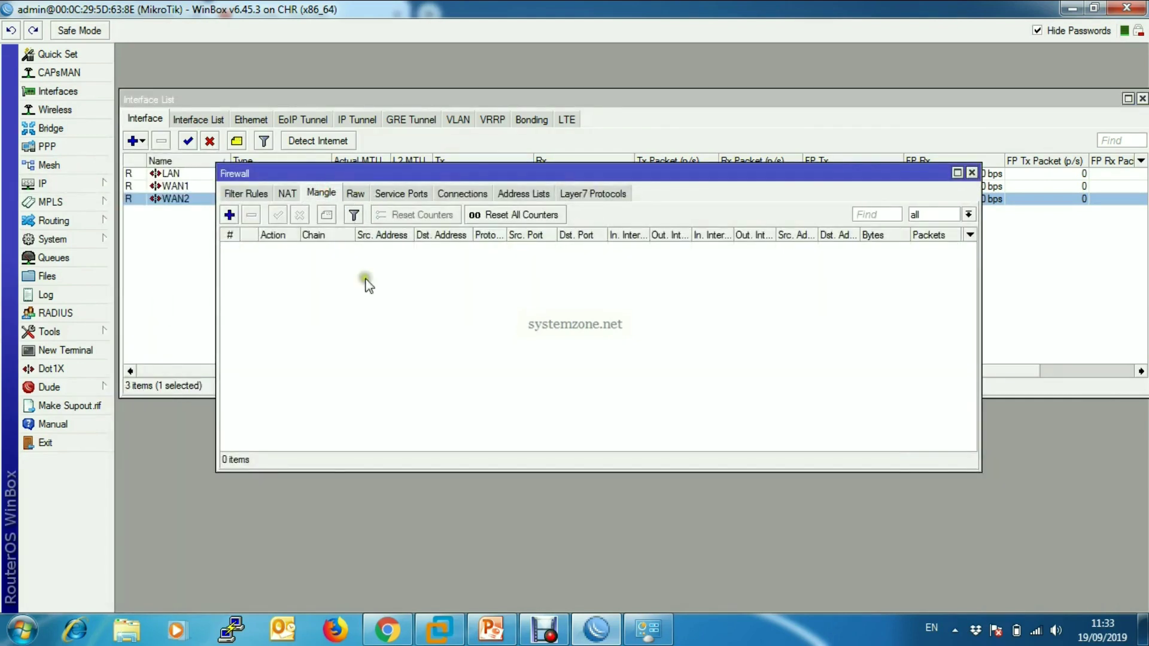
click(230, 214)
click(767, 98)
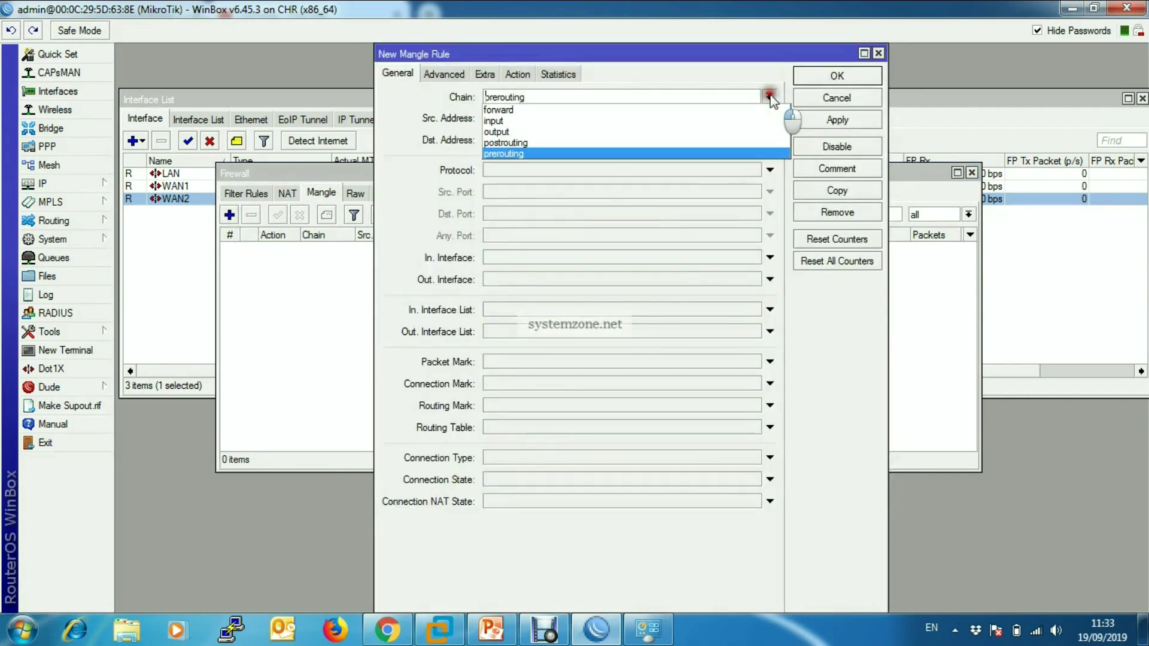
click(603, 122)
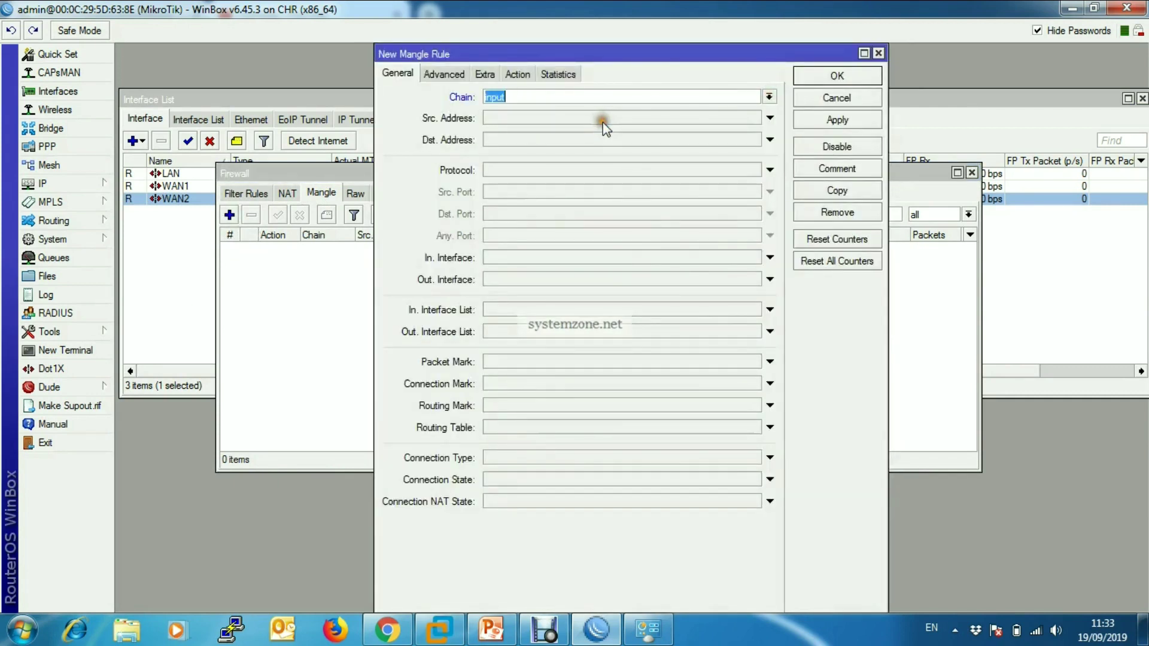
click(585, 257)
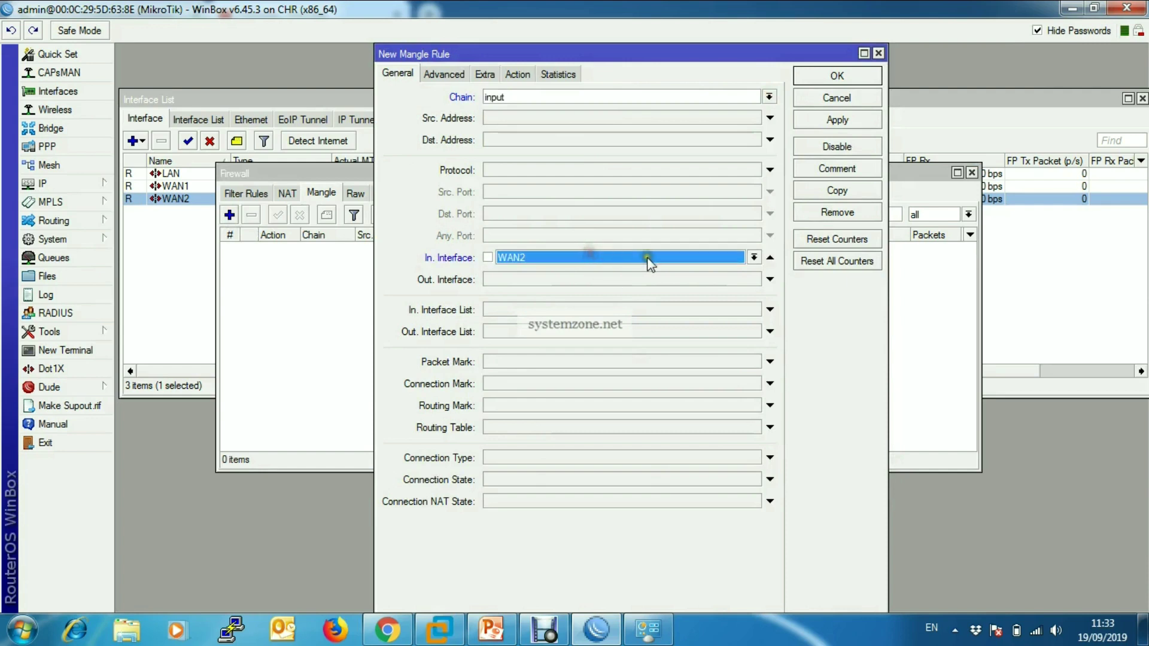
click(754, 257)
click(652, 280)
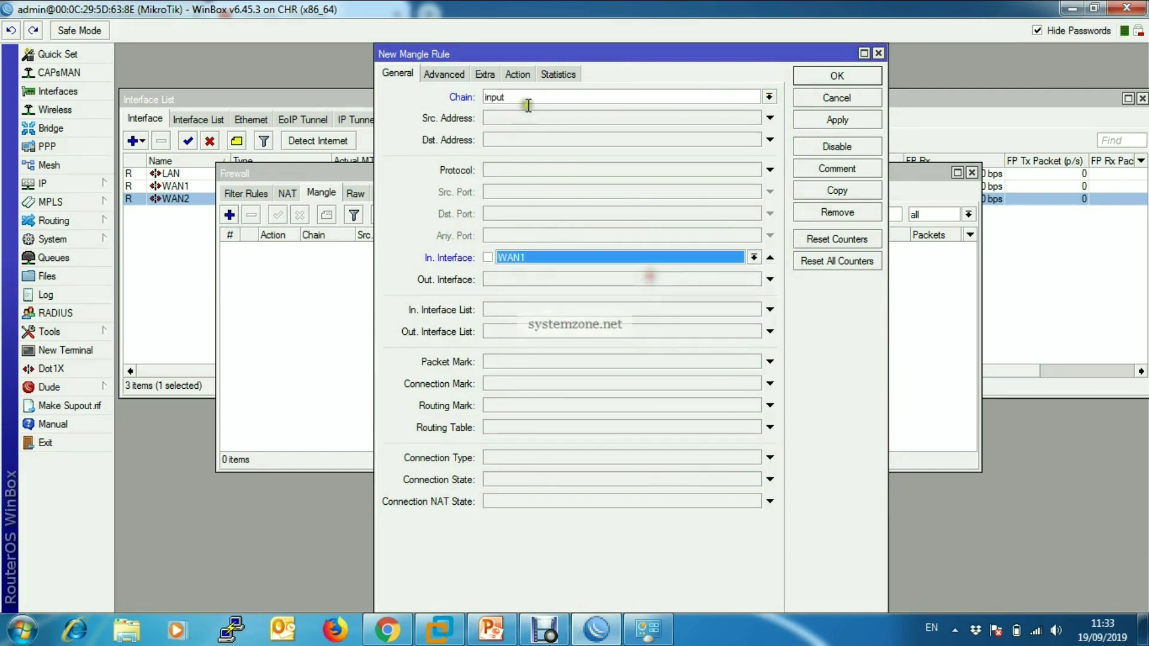
- Set the rule's action to mark connection with the new connection mark WAN1_CONN, disable Passthrough and apply the rule
click(517, 74)
click(579, 97)
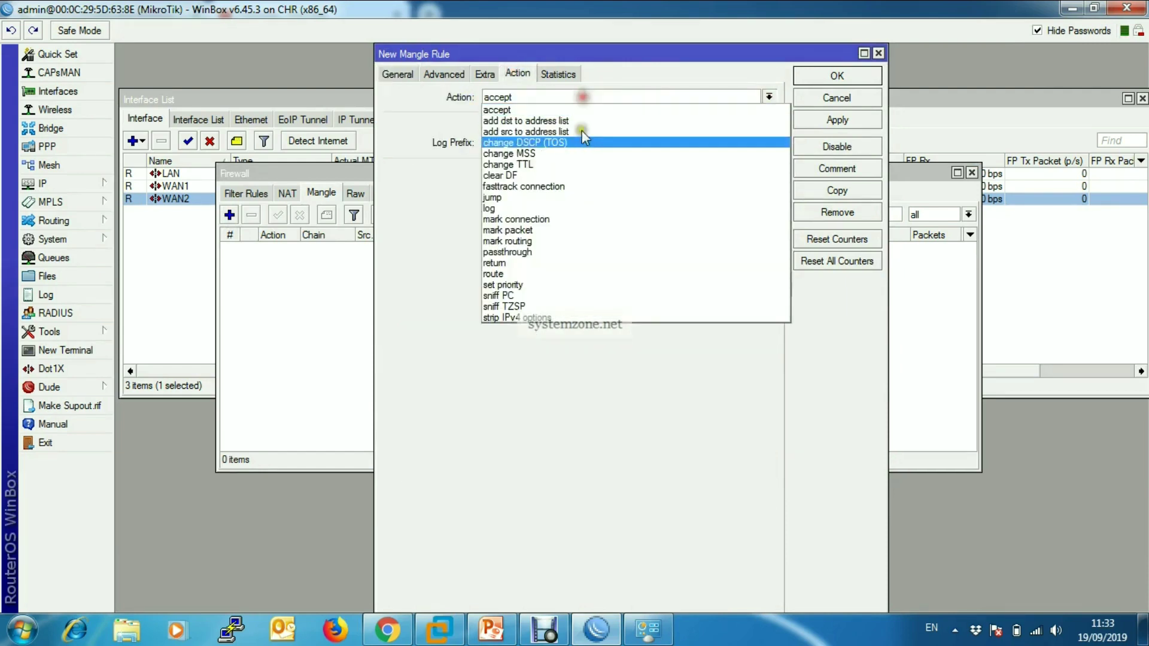
click(554, 222)
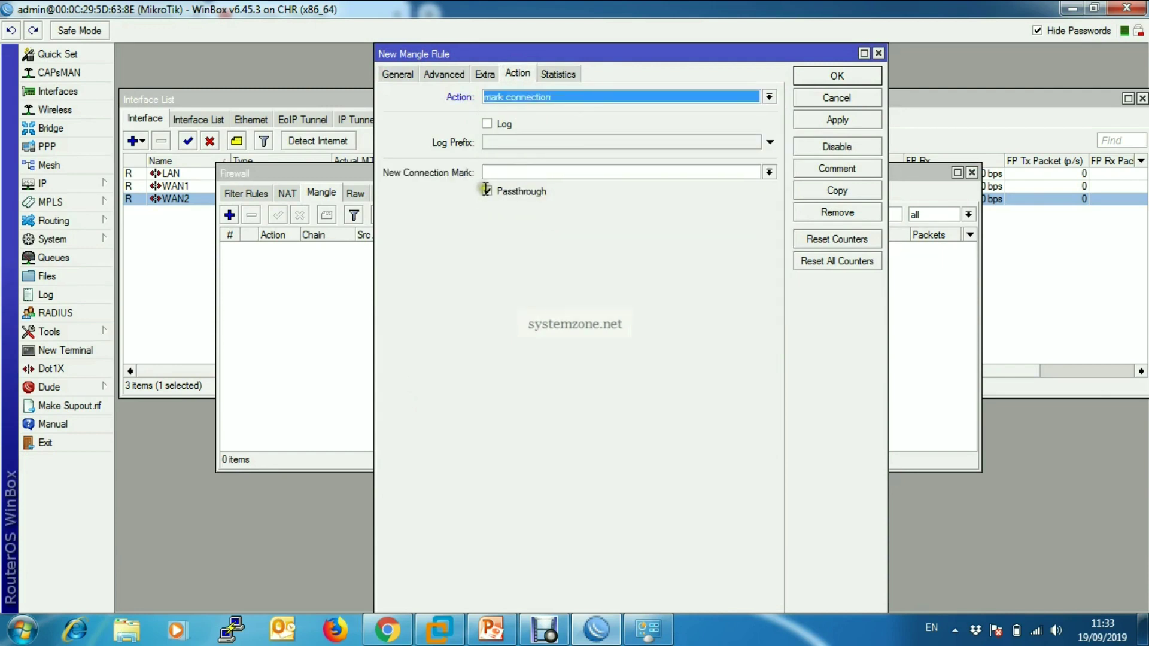
click(491, 172)
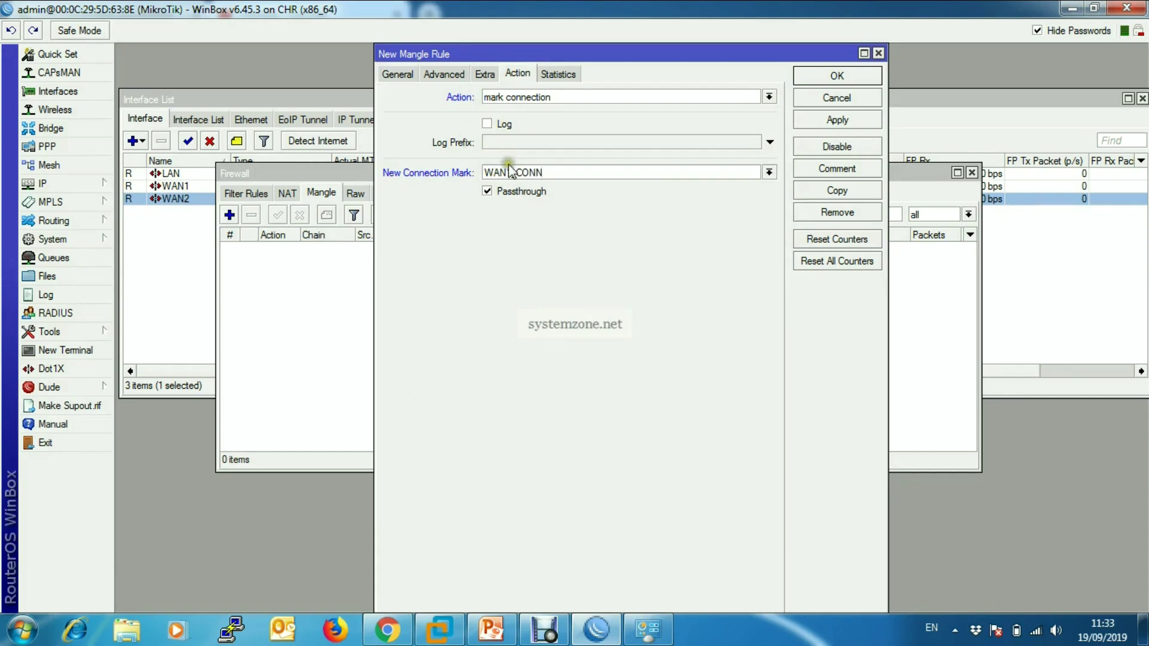
click(488, 192)
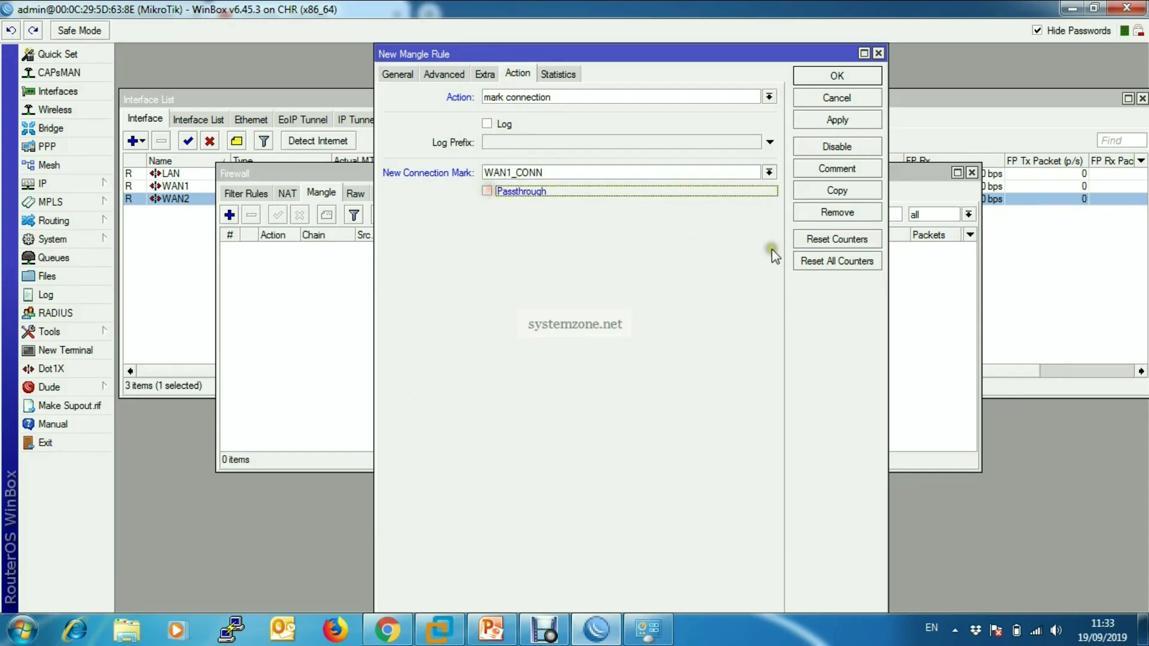
click(836, 120)
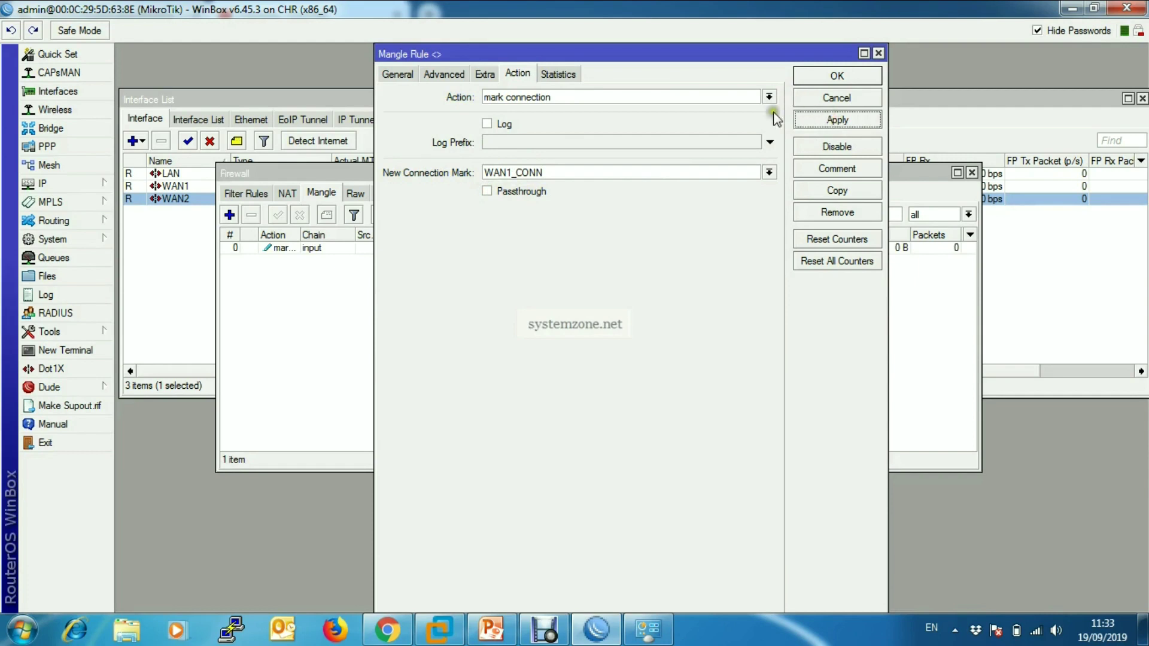
- Copy the WAN1 input rule, set the copy's incoming interface to WAN2 and its new connection mark to WAN2_CONN, and save it
click(843, 190)
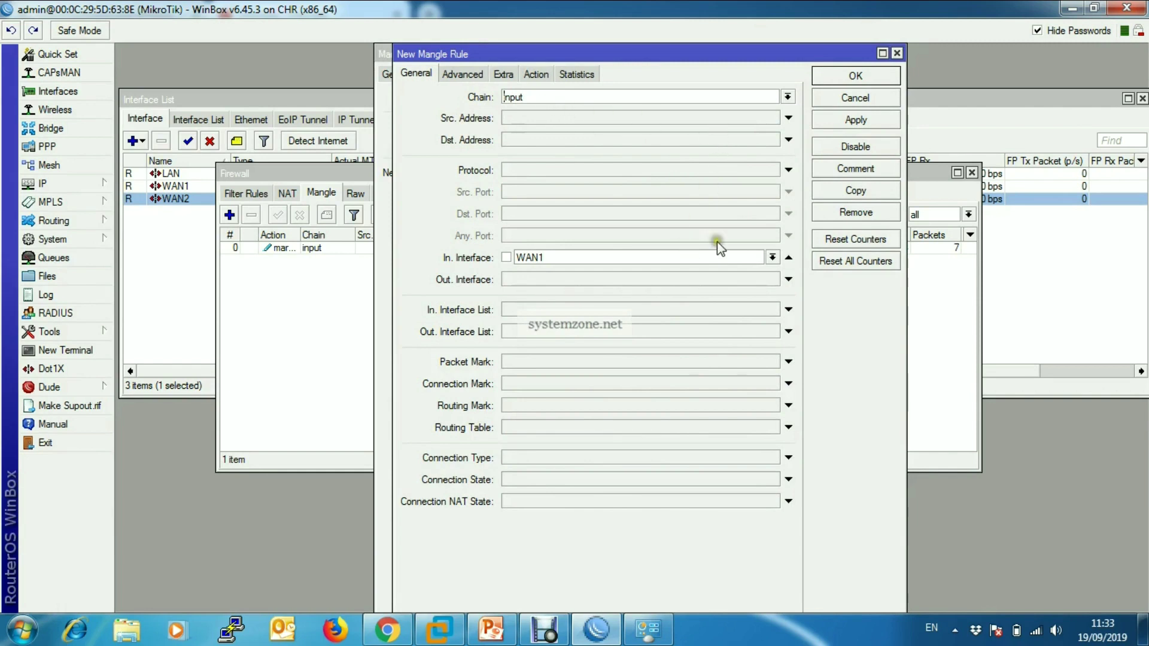
click(773, 258)
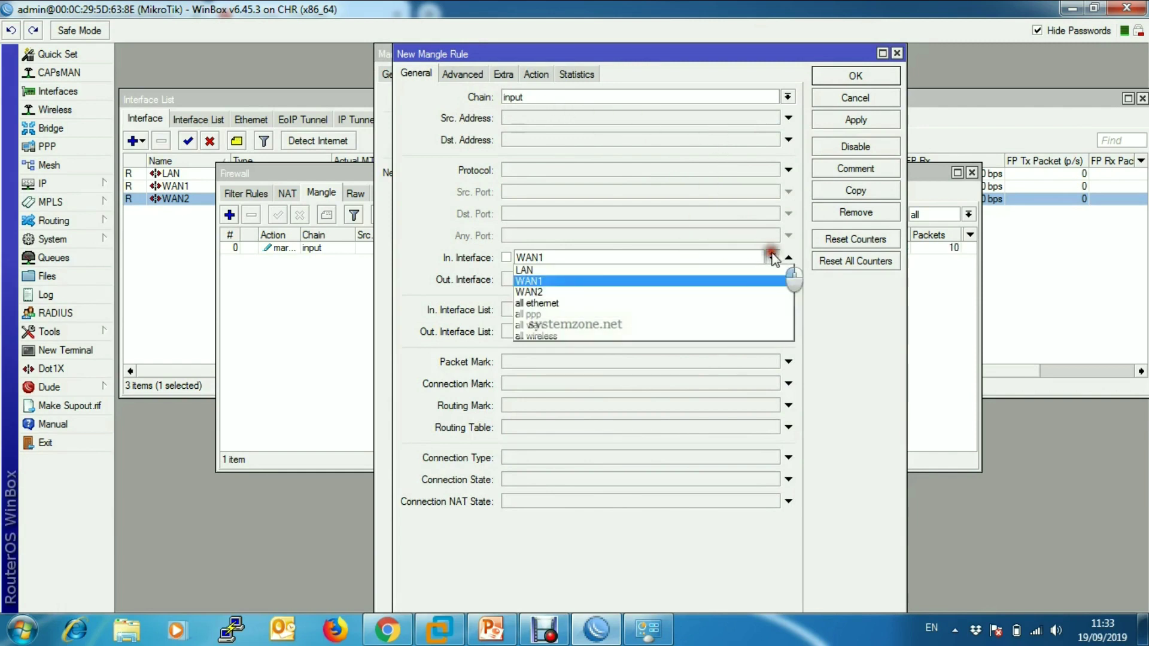
click(711, 293)
click(532, 77)
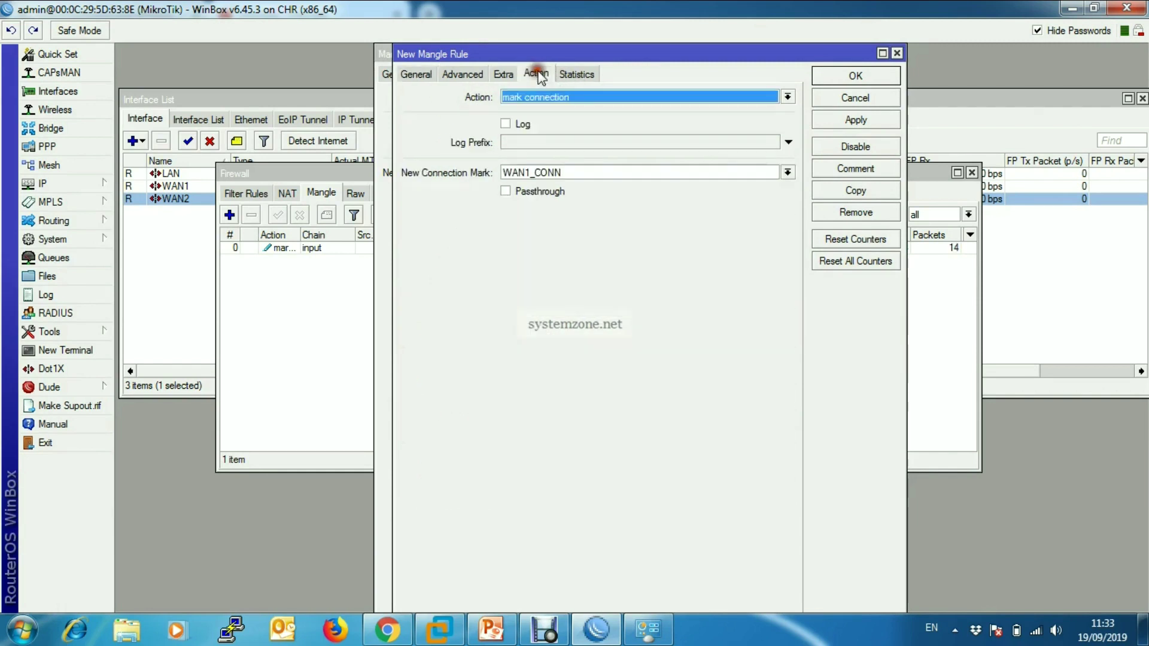
click(531, 173)
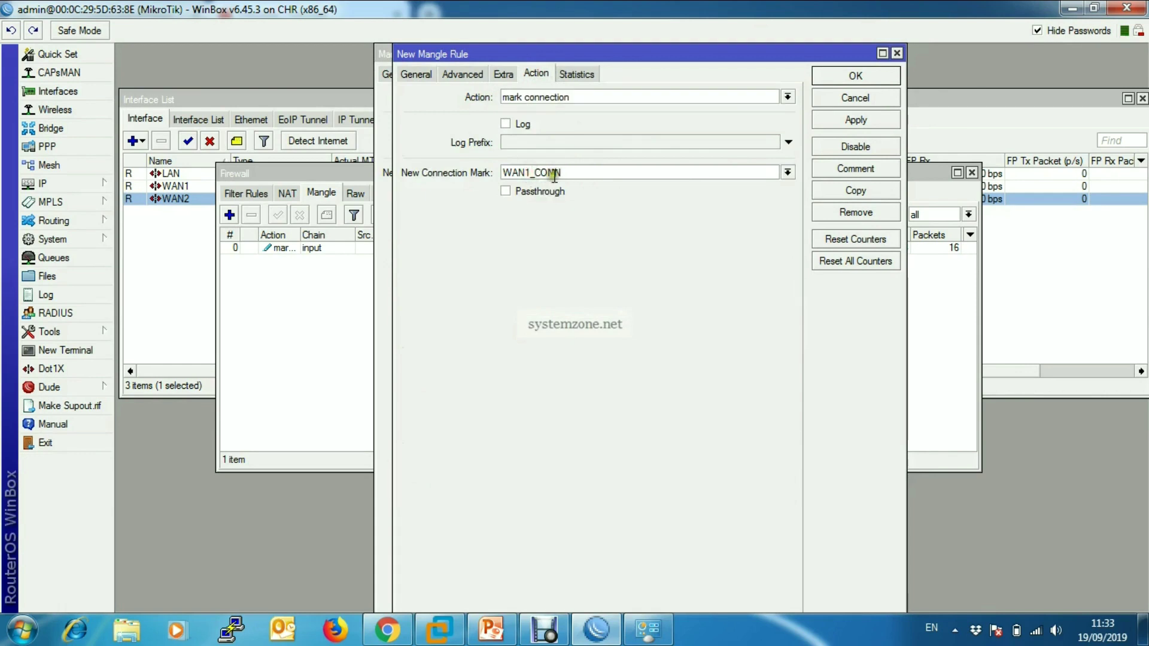
text(2)
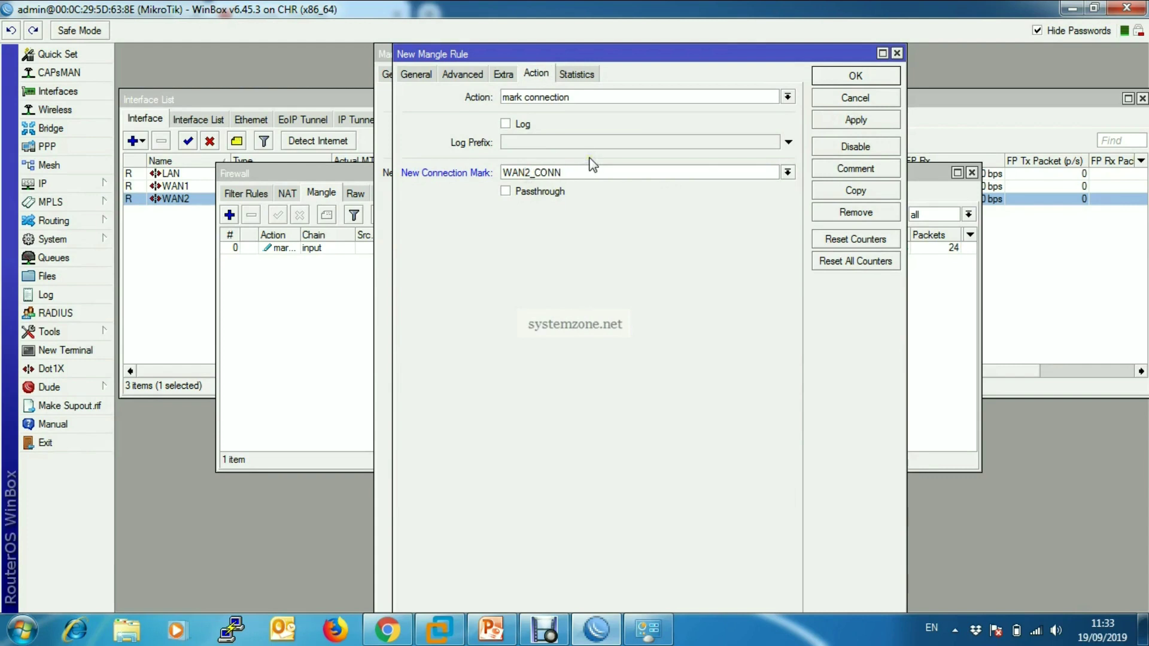
click(841, 119)
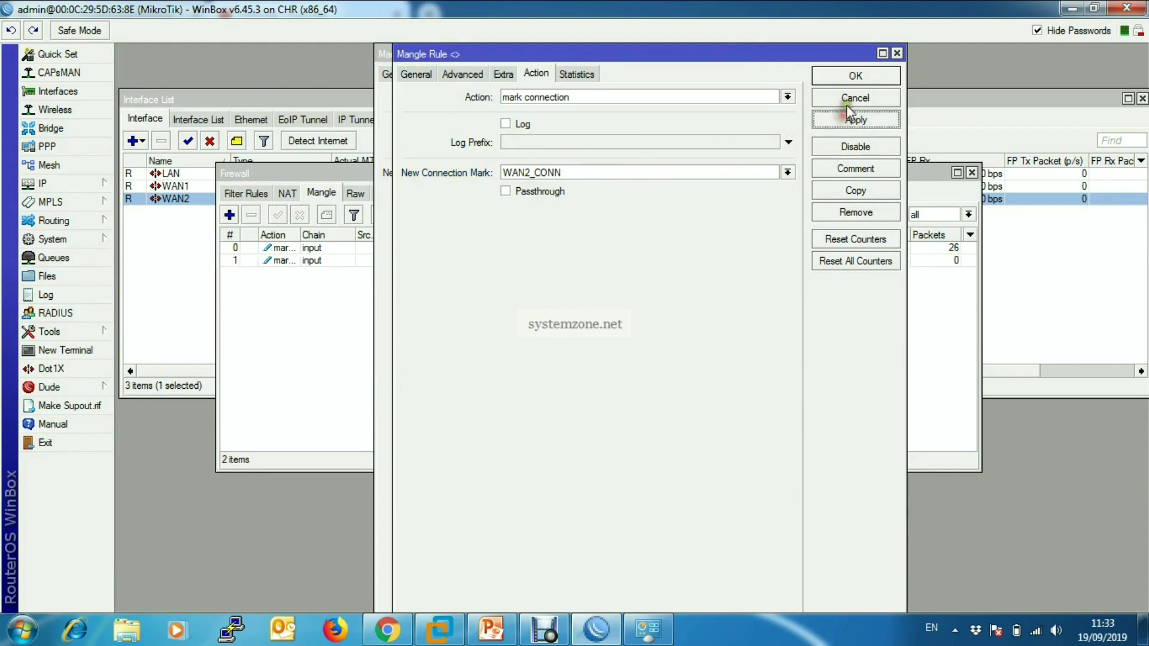
click(854, 77)
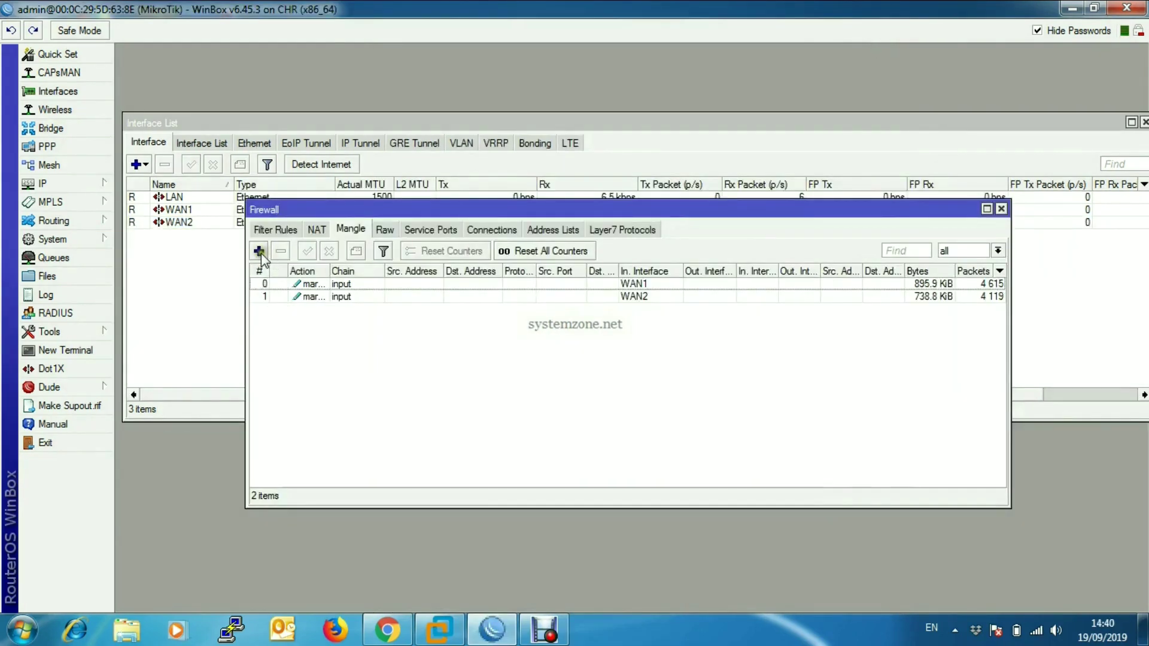
- Create another mangle rule with the output chain that matches the connection mark WAN1_CONN
click(258, 251)
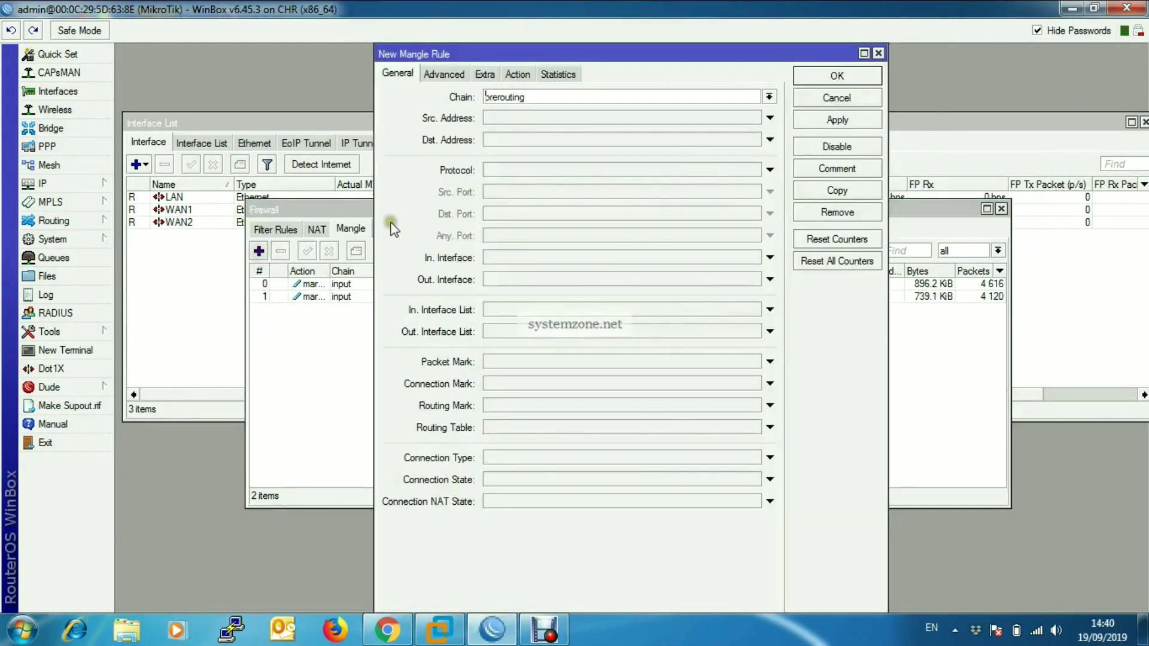
click(768, 96)
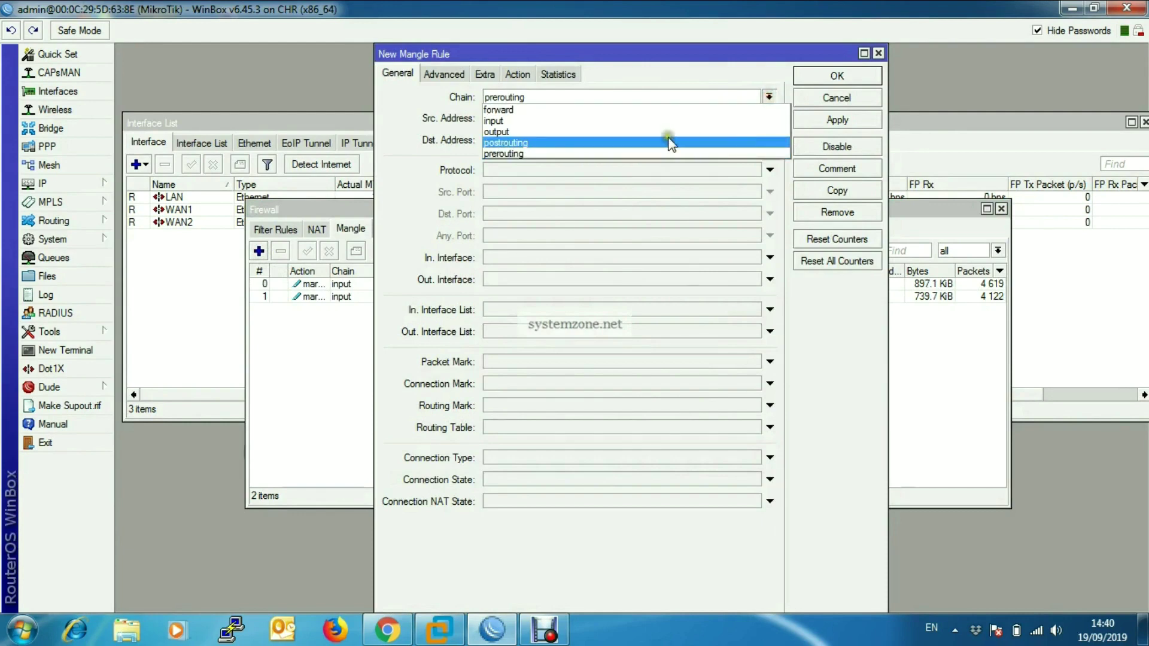
click(628, 132)
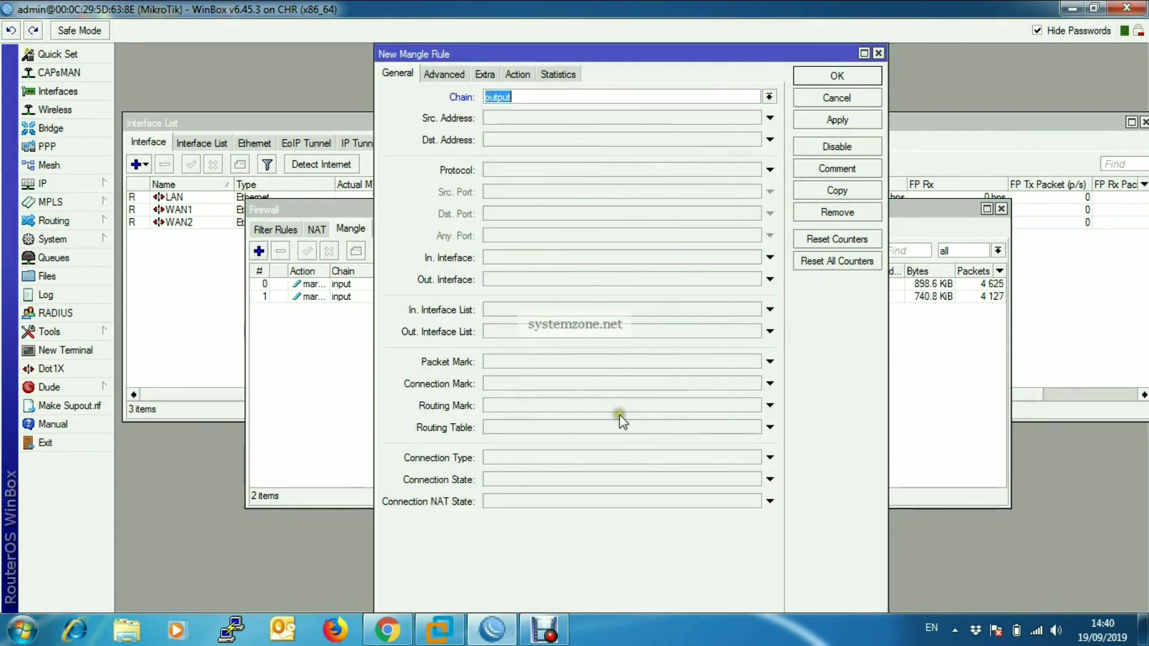
click(622, 382)
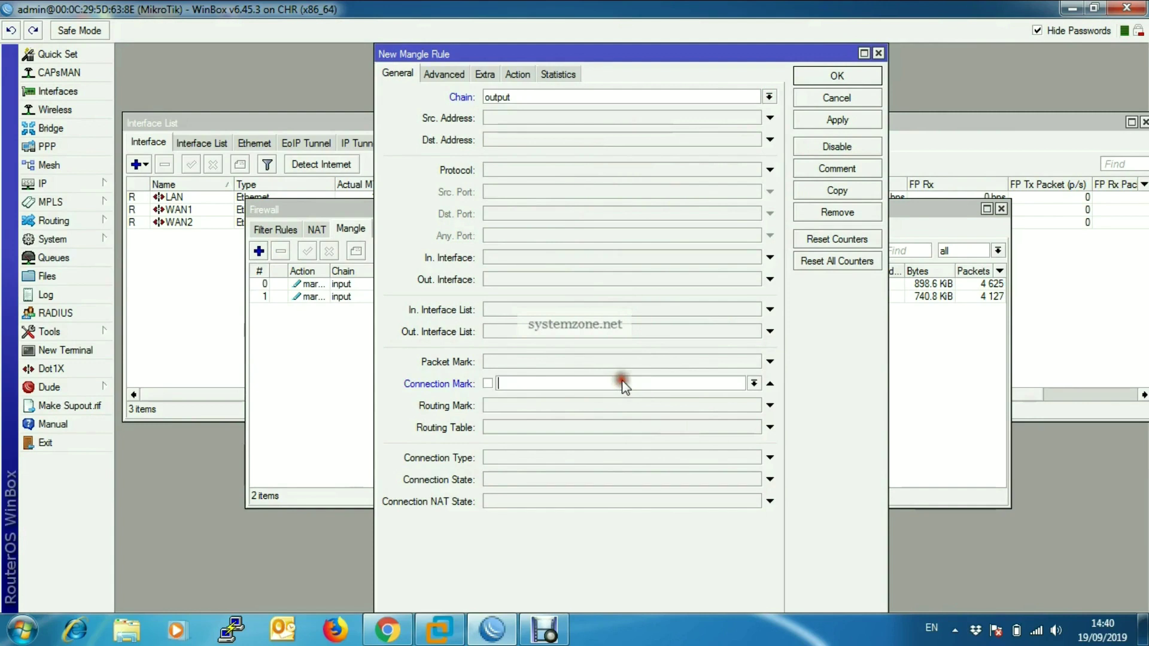
click(753, 383)
click(680, 396)
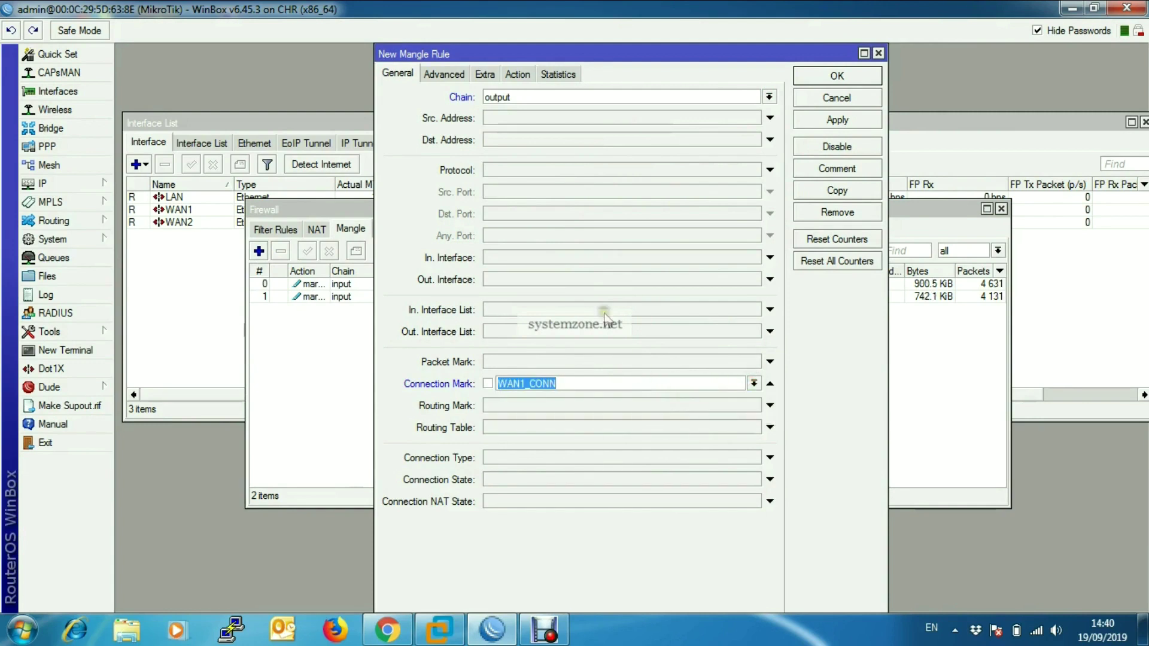
- Set the output rule's action to mark routing with the new routing mark to_WAN1, disable Passthrough and apply the rule
click(518, 73)
click(555, 96)
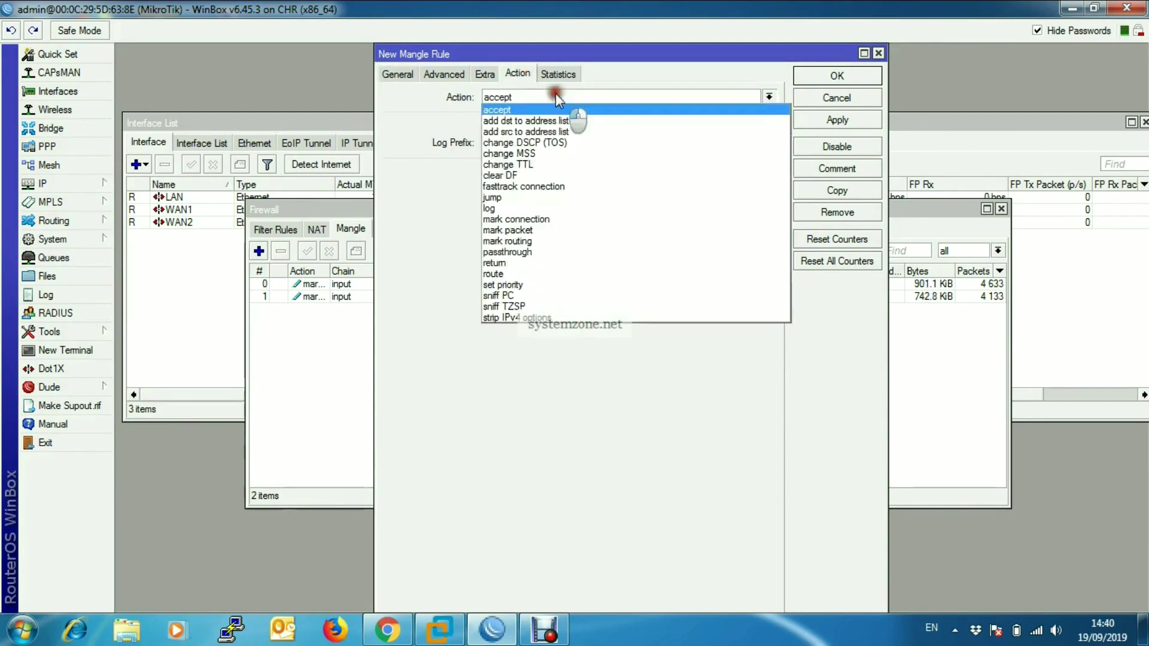
click(547, 241)
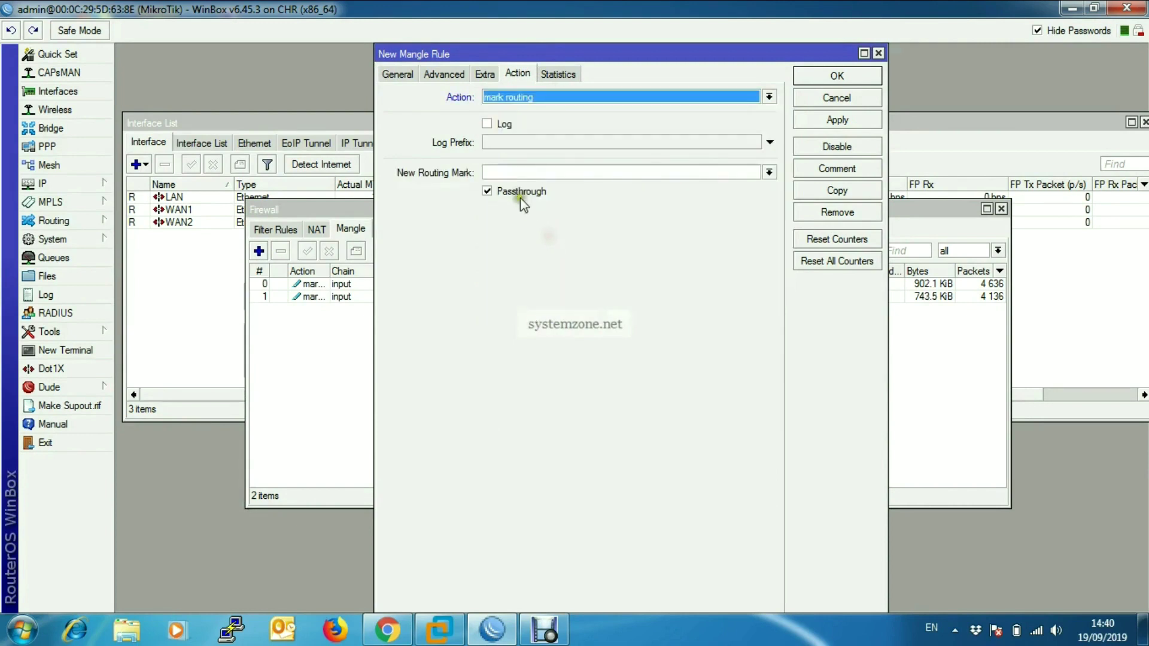
click(518, 172)
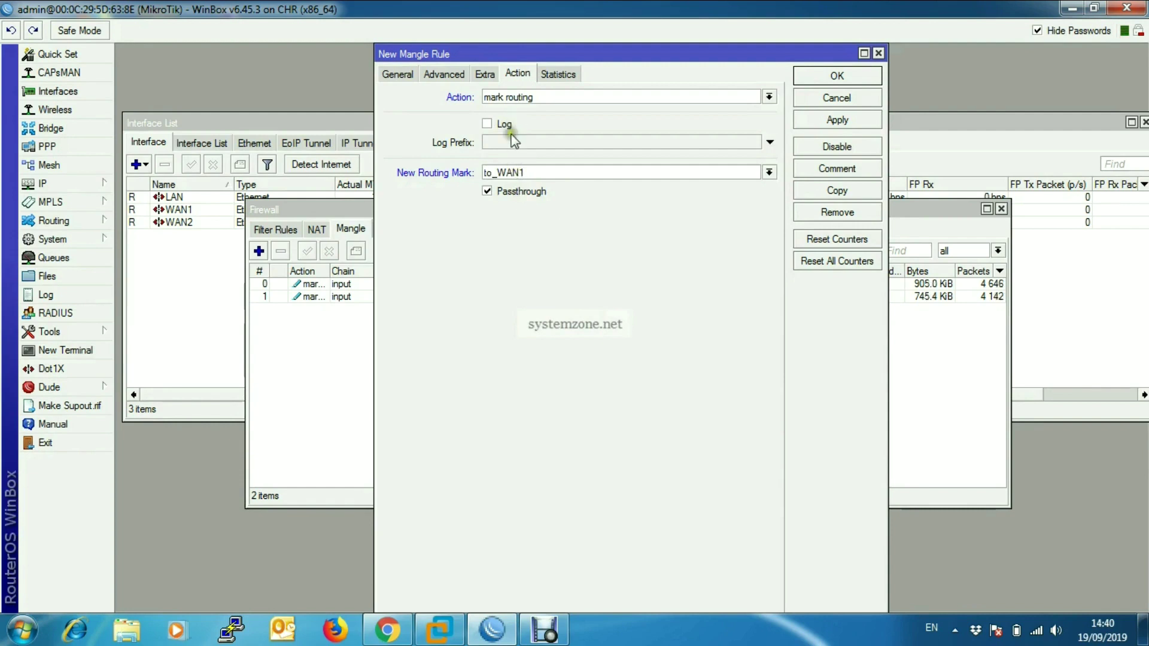
click(487, 191)
click(834, 120)
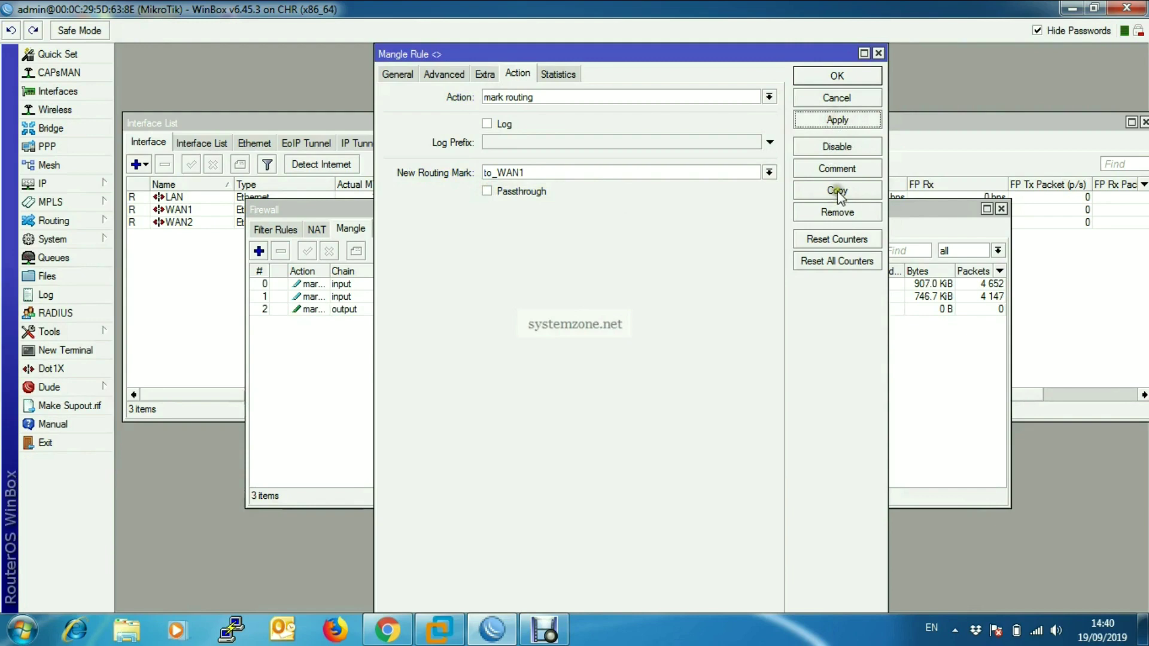
- Copy the output rule with connection mark WAN2_CONN and new routing mark to_WAN2, save it and close the Firewall window
click(836, 194)
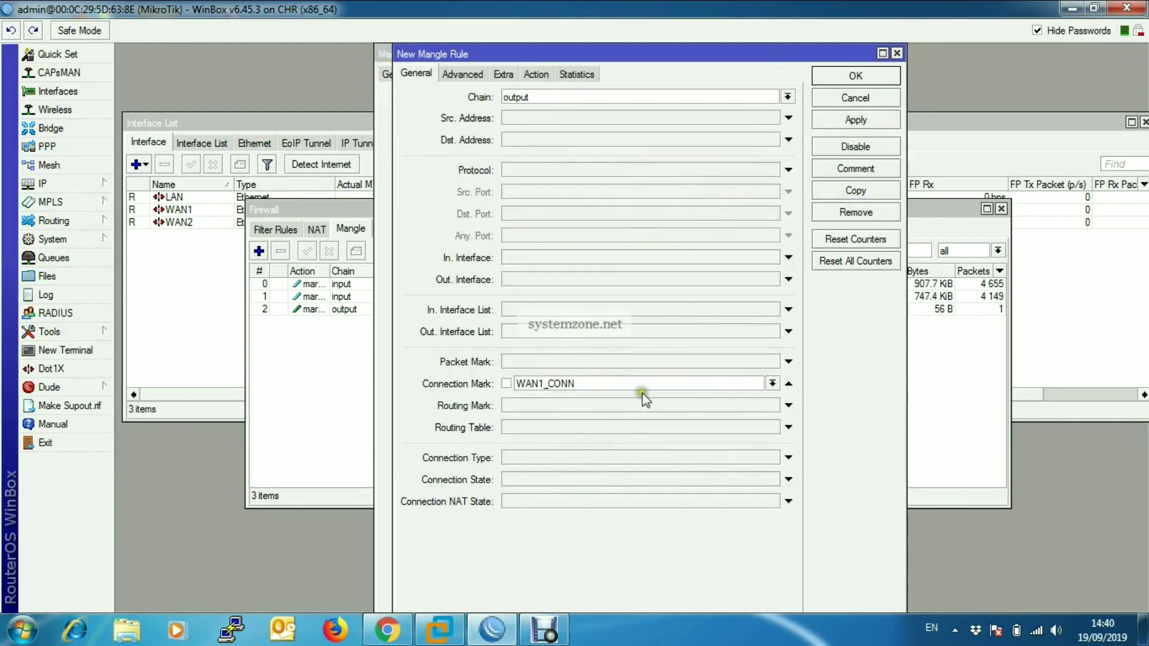
click(773, 384)
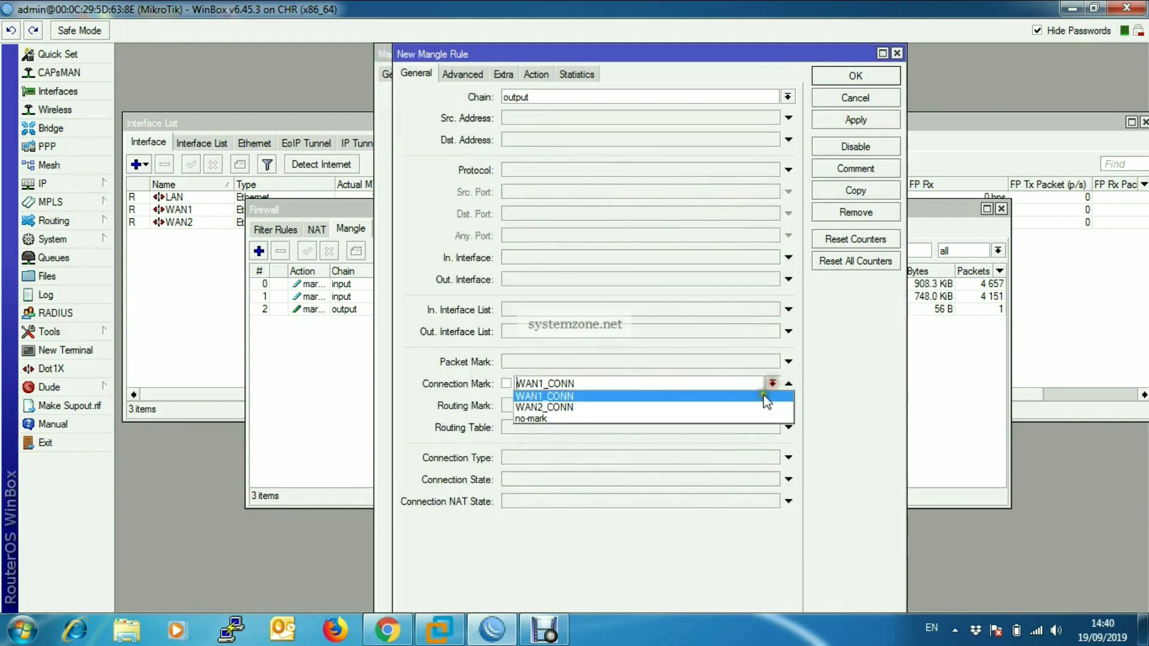
click(714, 413)
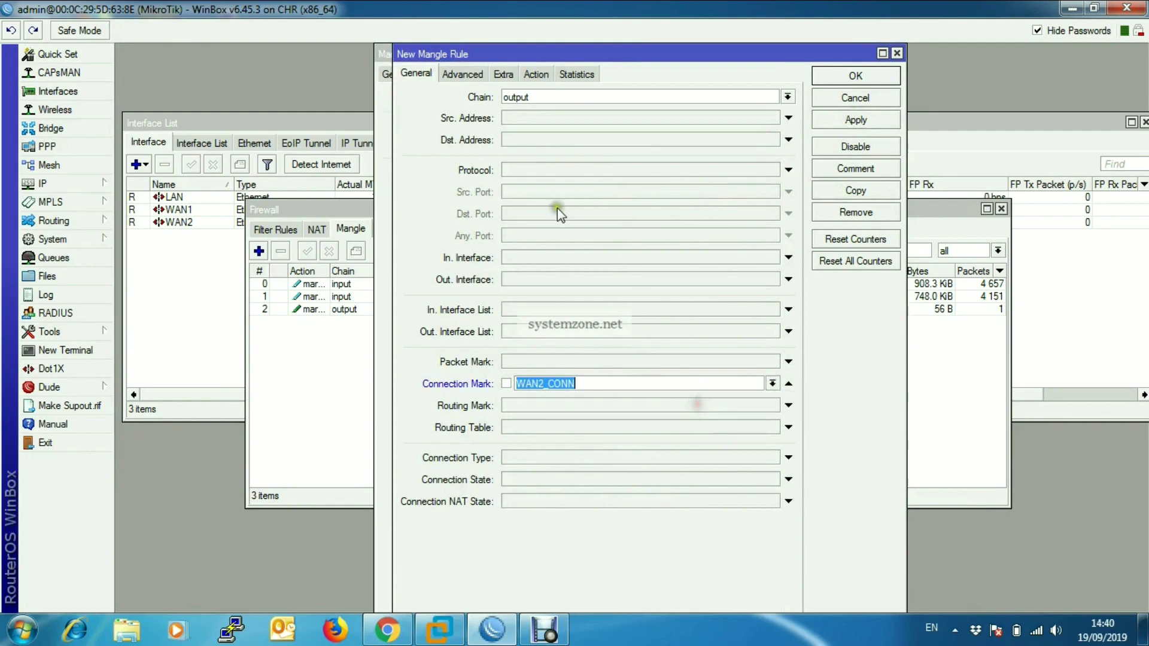
click(546, 75)
click(561, 171)
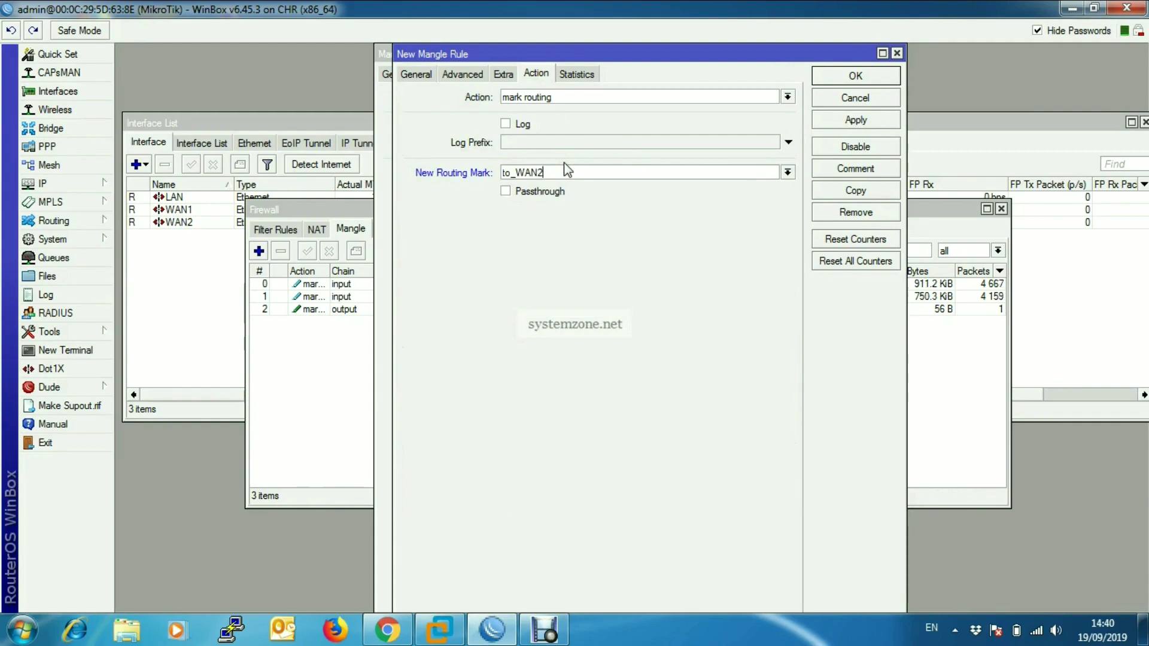
click(865, 122)
click(841, 75)
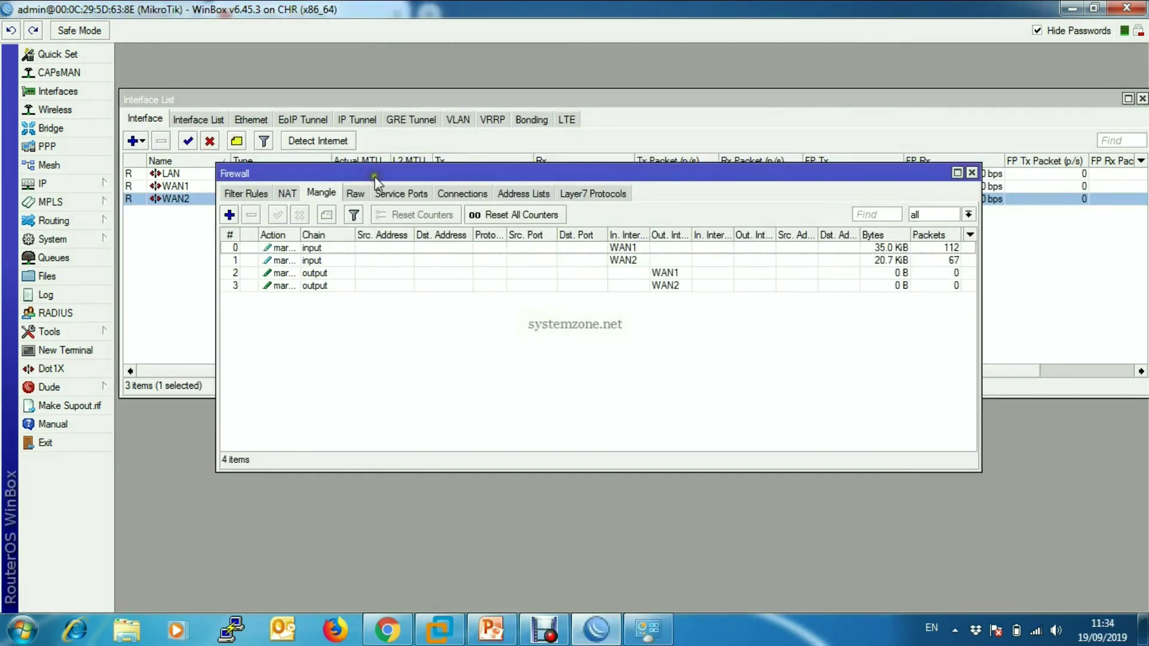
click(971, 173)
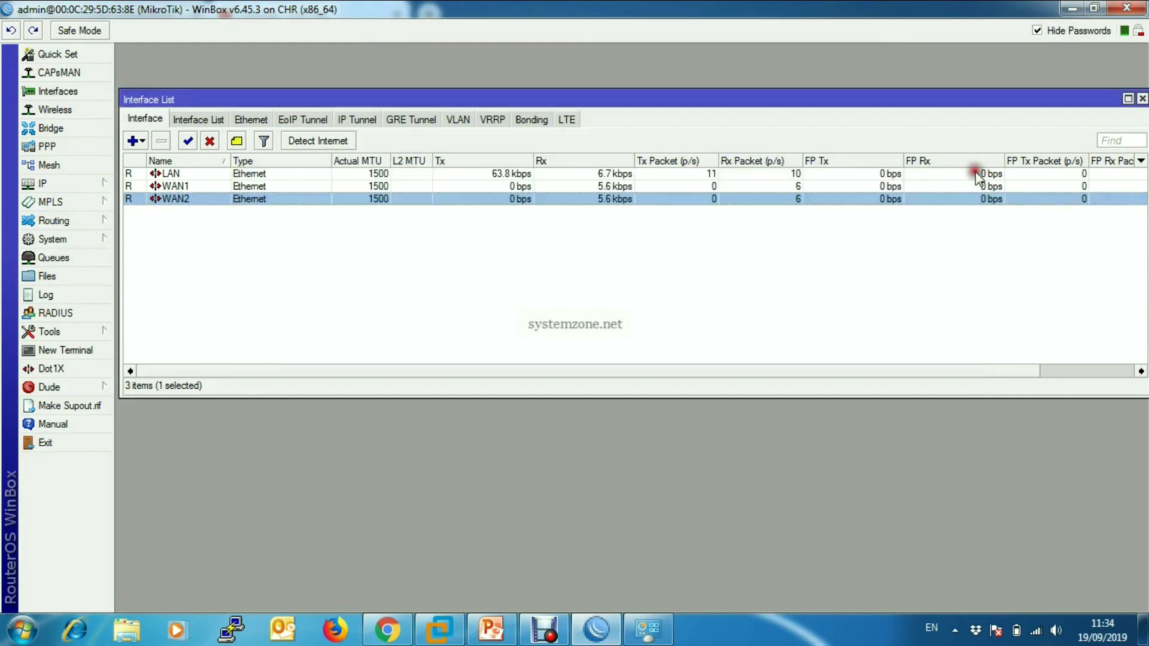
- Start a new route to 0.0.0.0/0 in the IP route list and assign it the routing mark to_WAN1
click(70, 185)
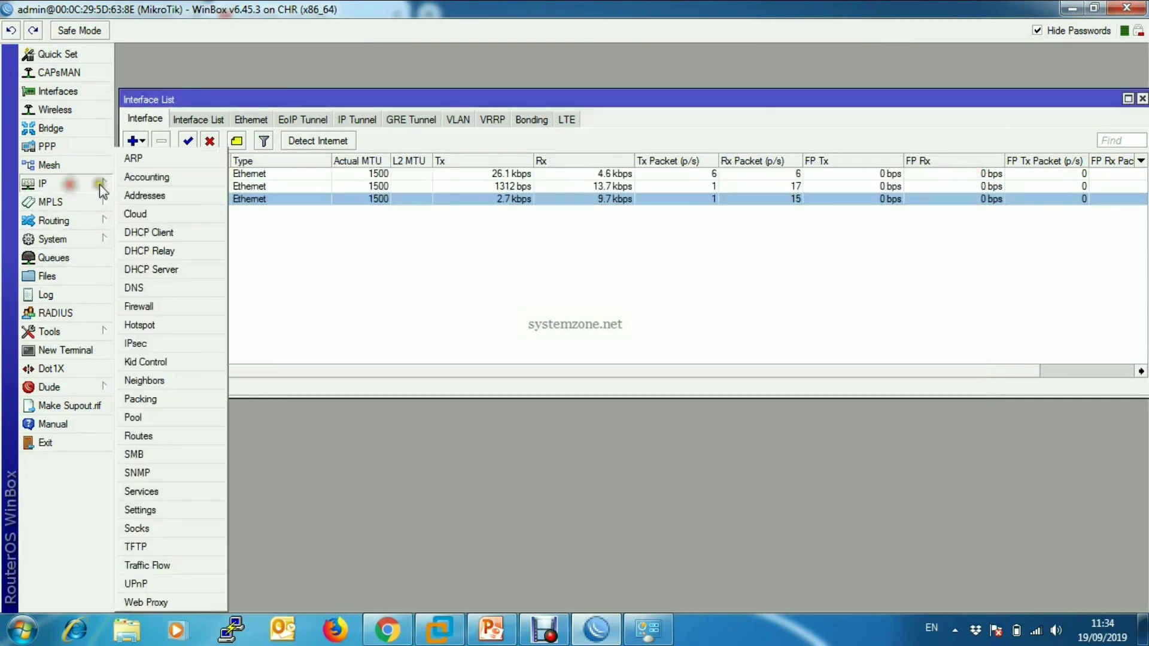
click(160, 440)
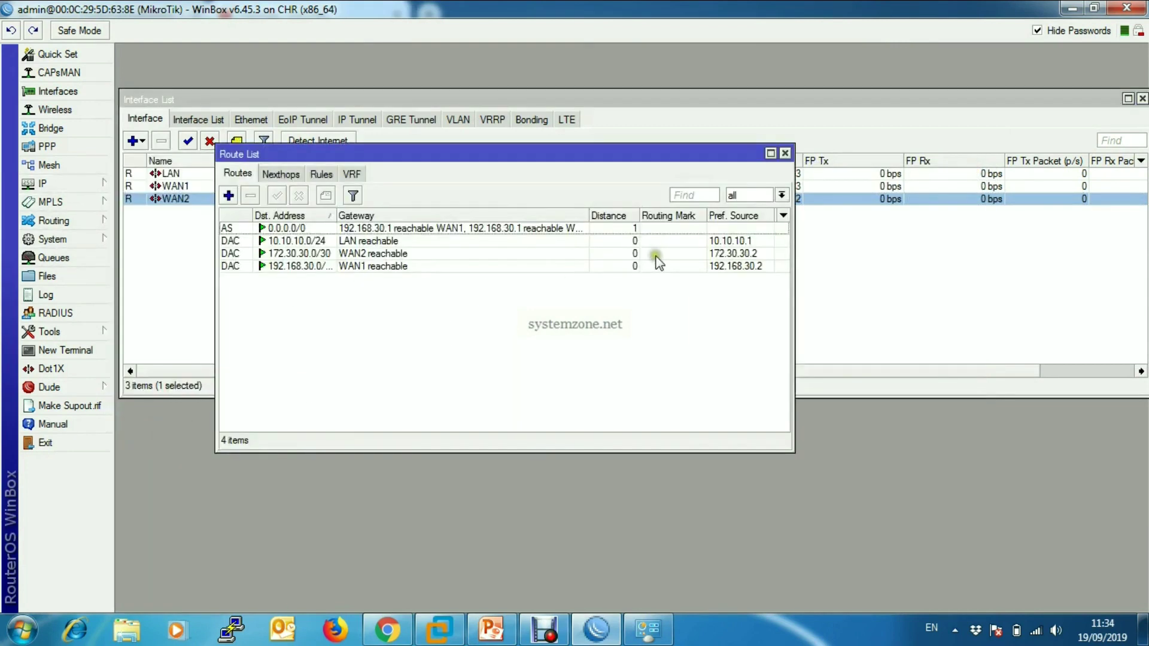
drag(536, 157, 580, 152)
click(272, 190)
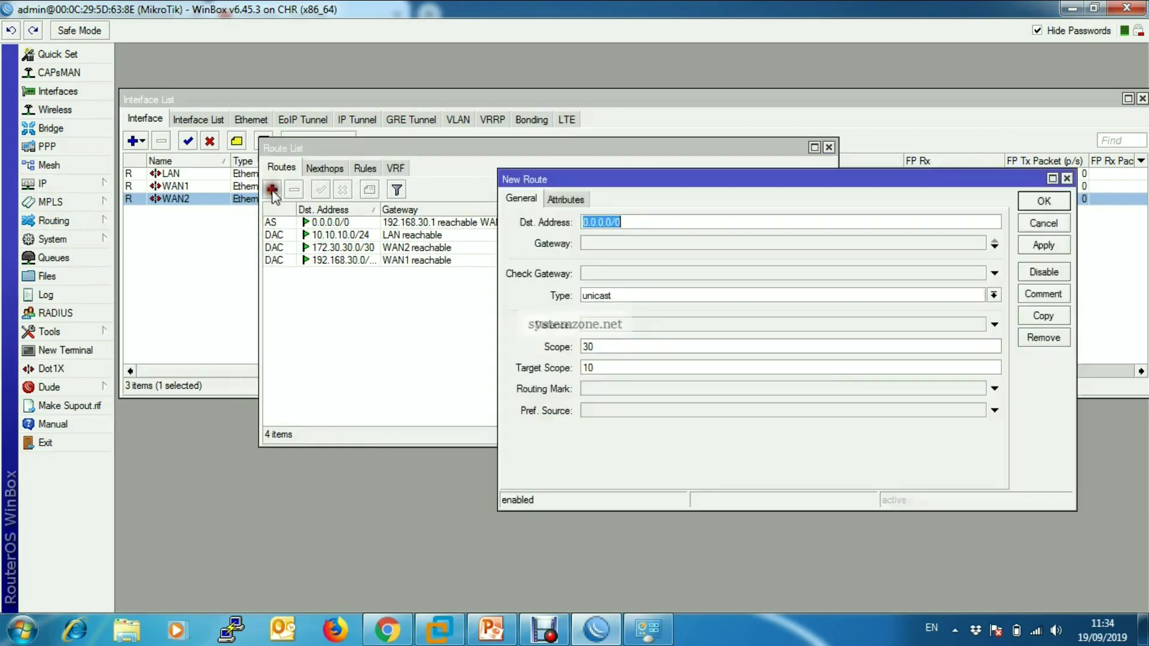
click(620, 247)
text(0.0.0.0)
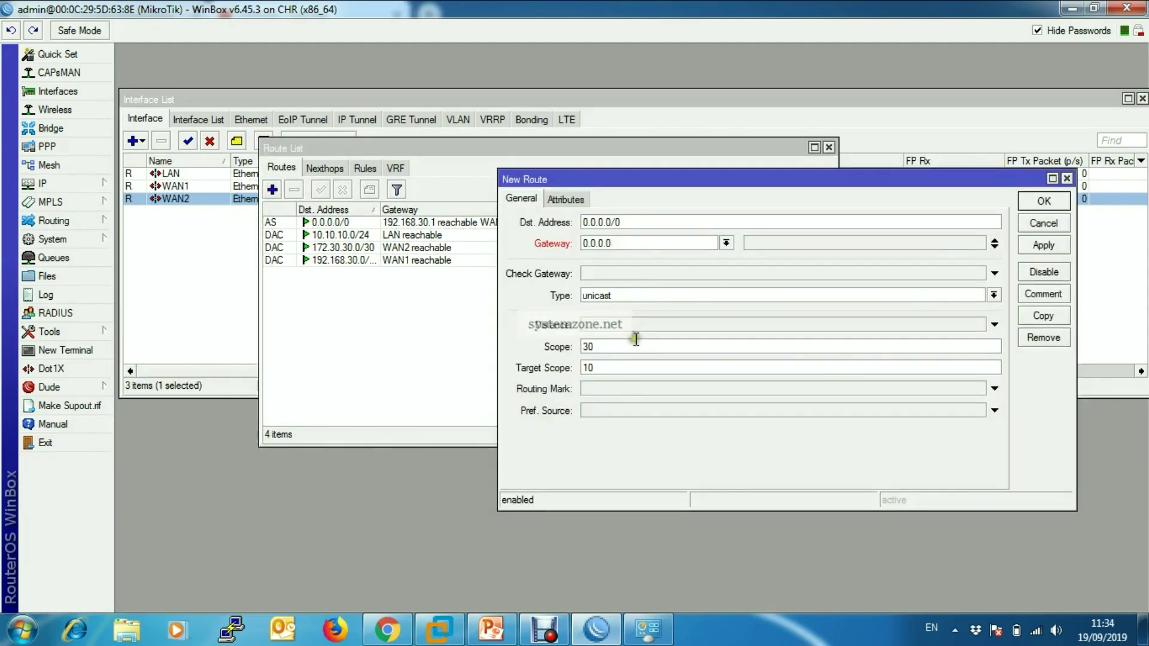
click(642, 388)
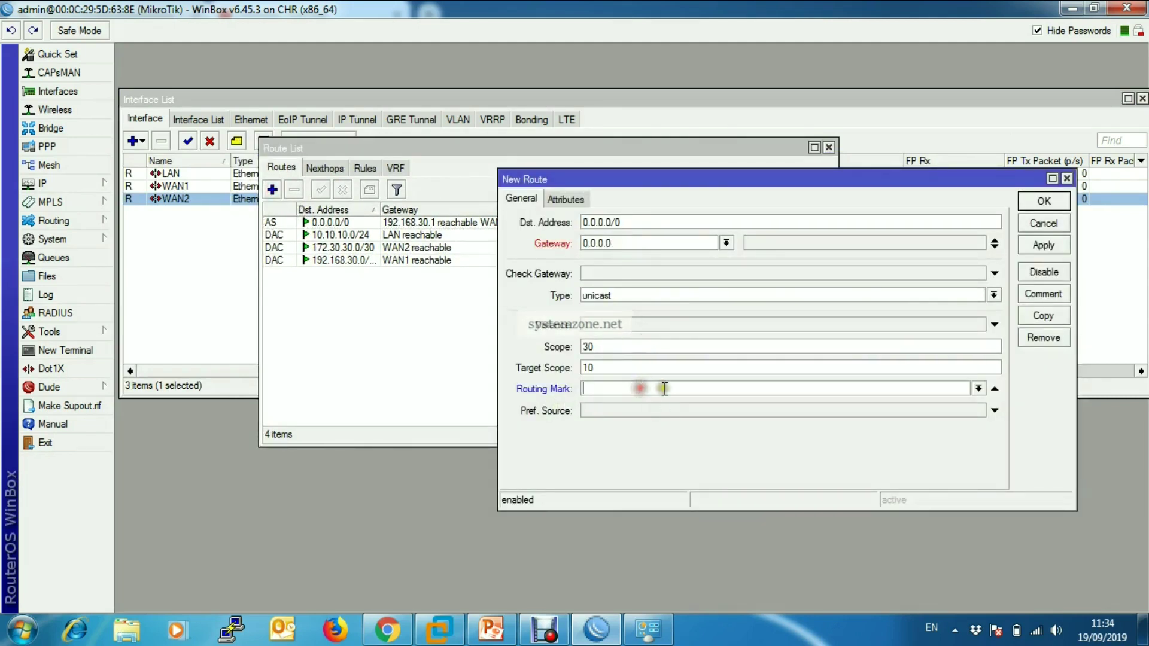
click(978, 389)
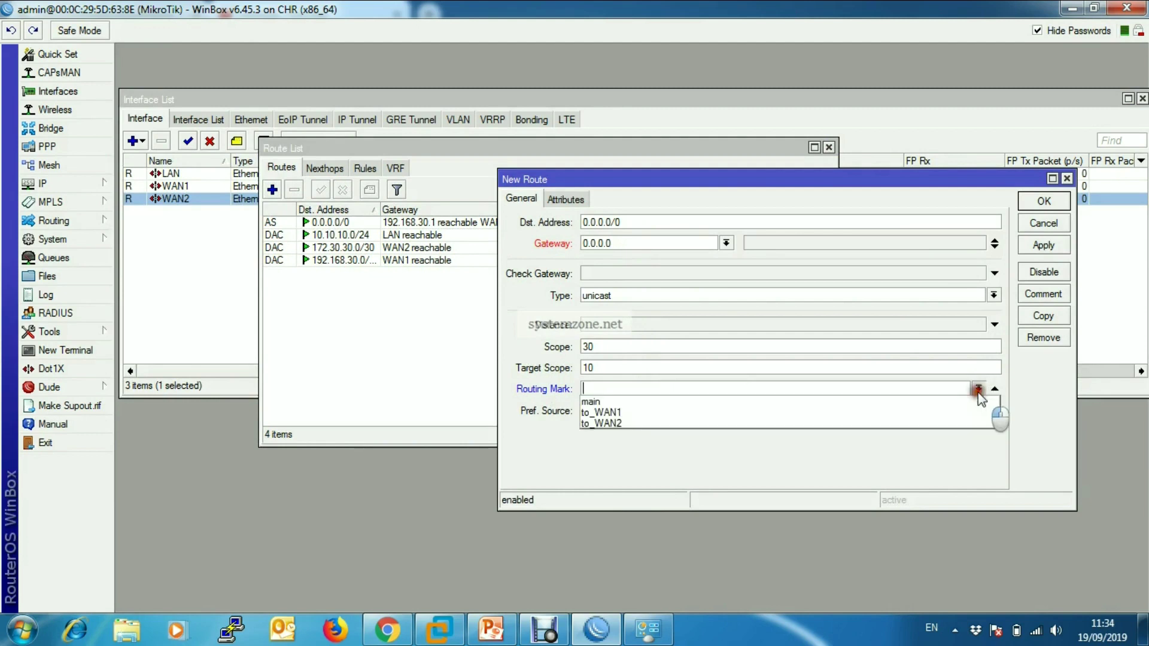
click(651, 413)
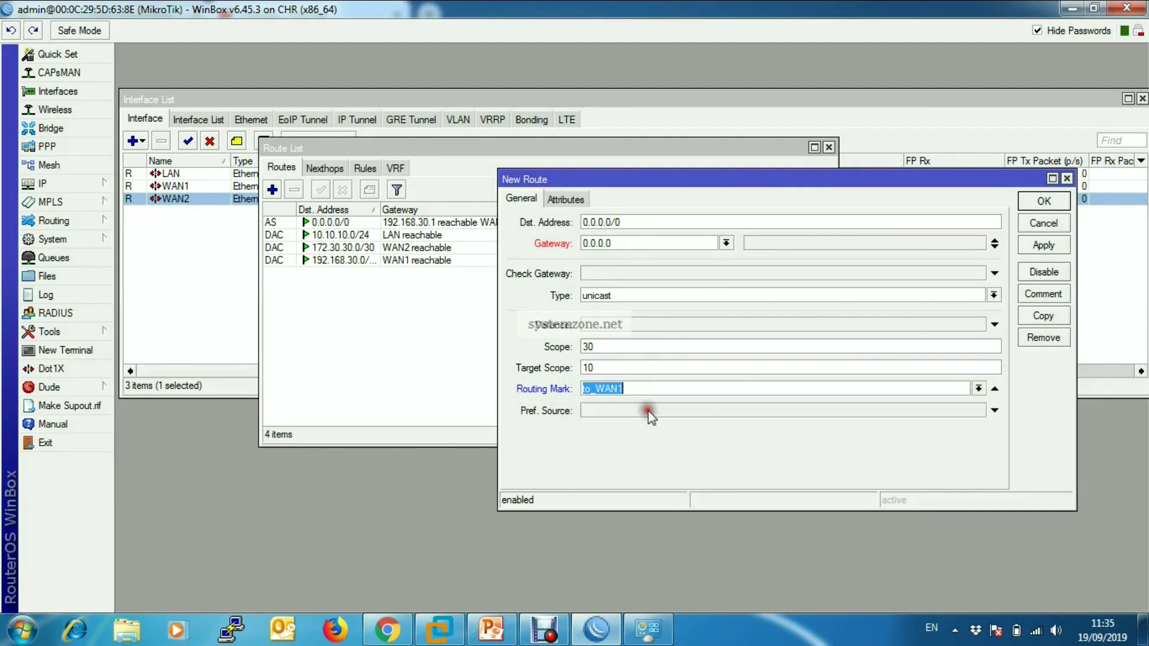
- Set the to_WAN1 route's gateway to 192.168.30.1 and save the route
double_click(621, 242)
text(192.16)
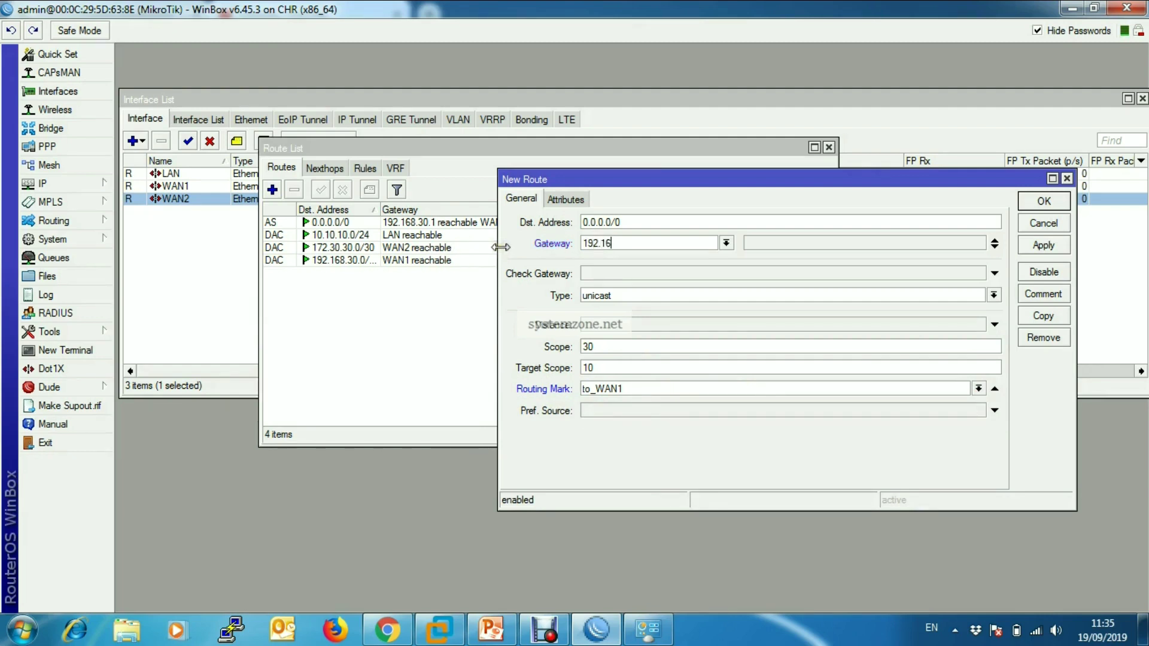
text(8.30.1)
click(1042, 247)
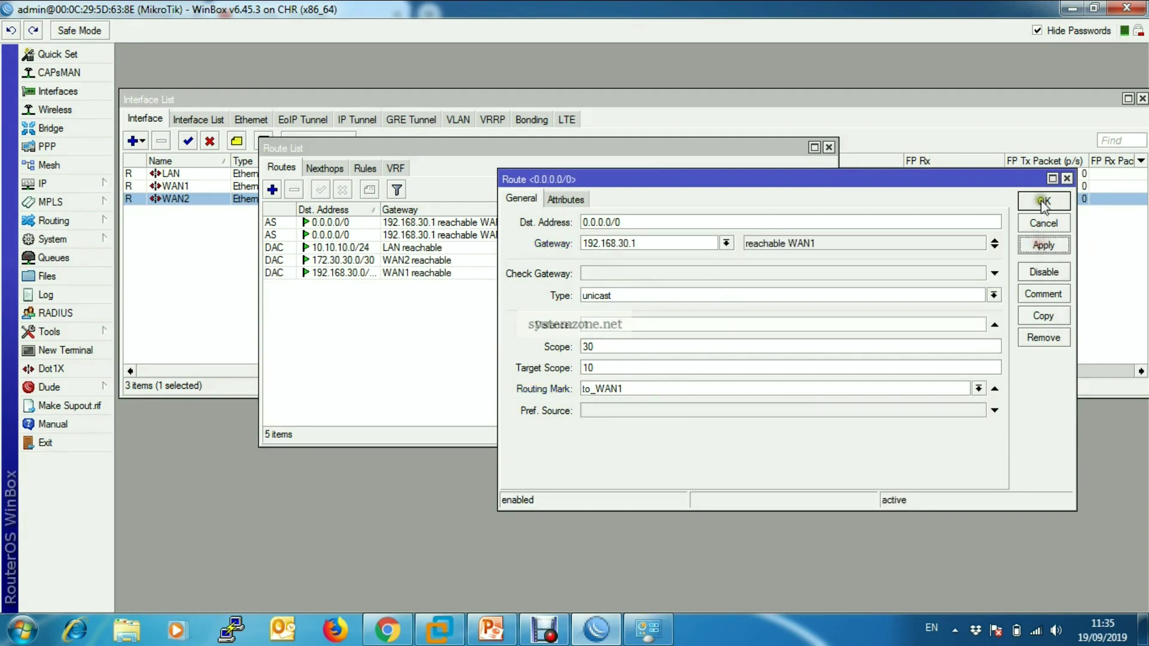
click(1043, 201)
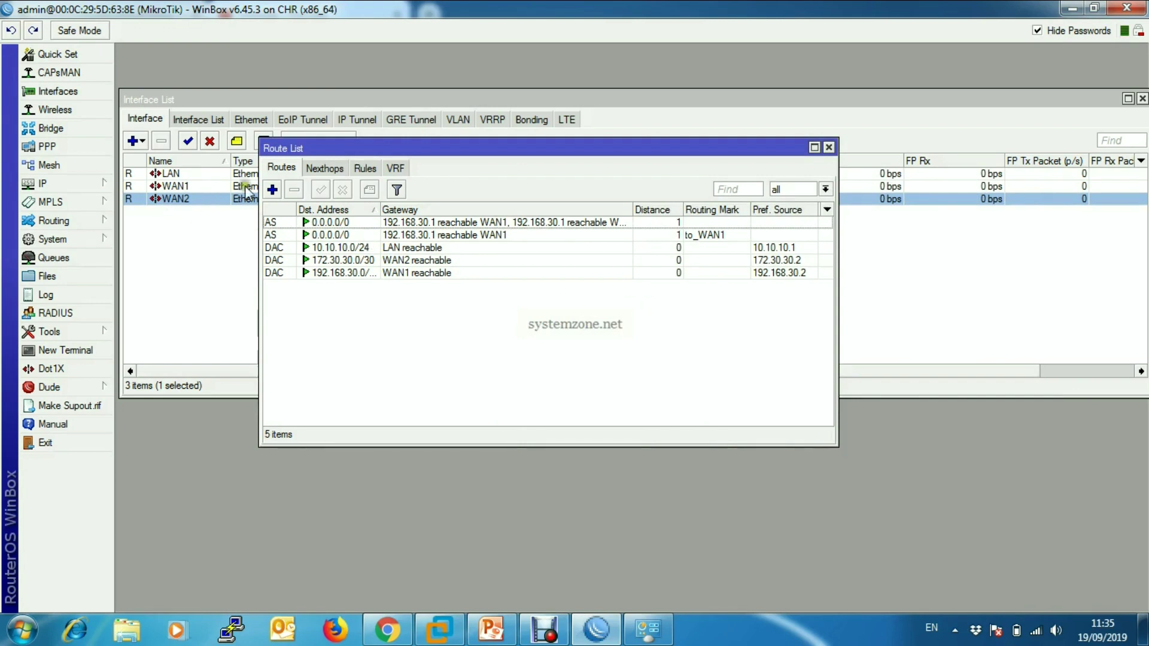
- Add another 0.0.0.0/0 route with routing mark to_WAN2 and gateway 172.30.30.1, and save it
click(273, 190)
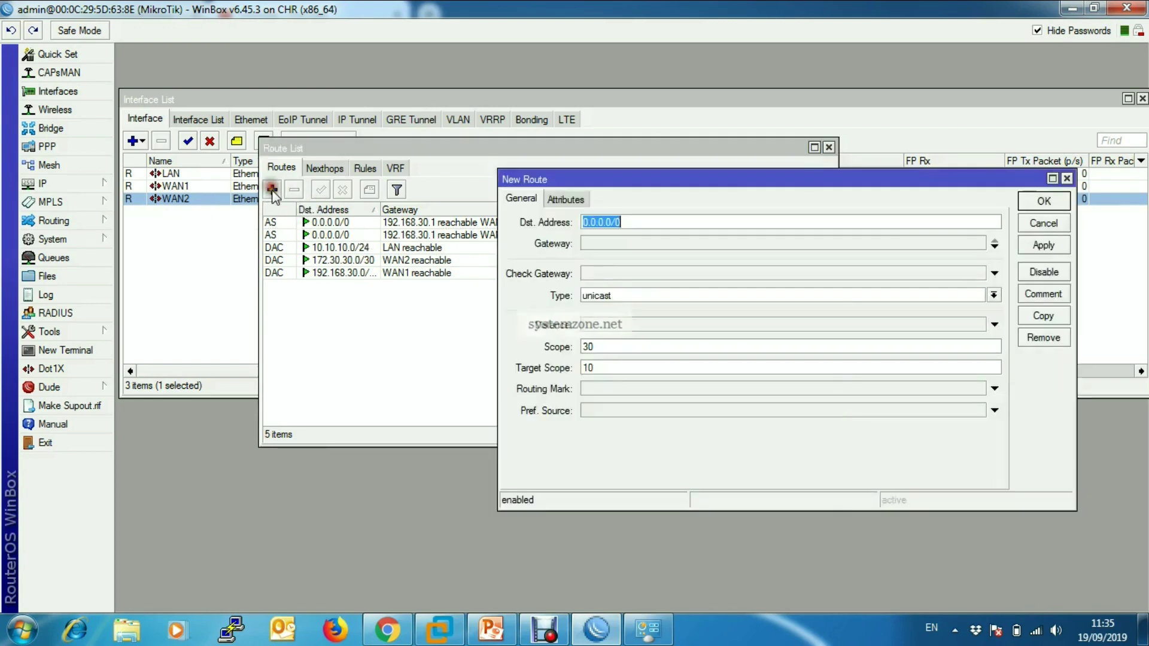
click(905, 389)
click(978, 389)
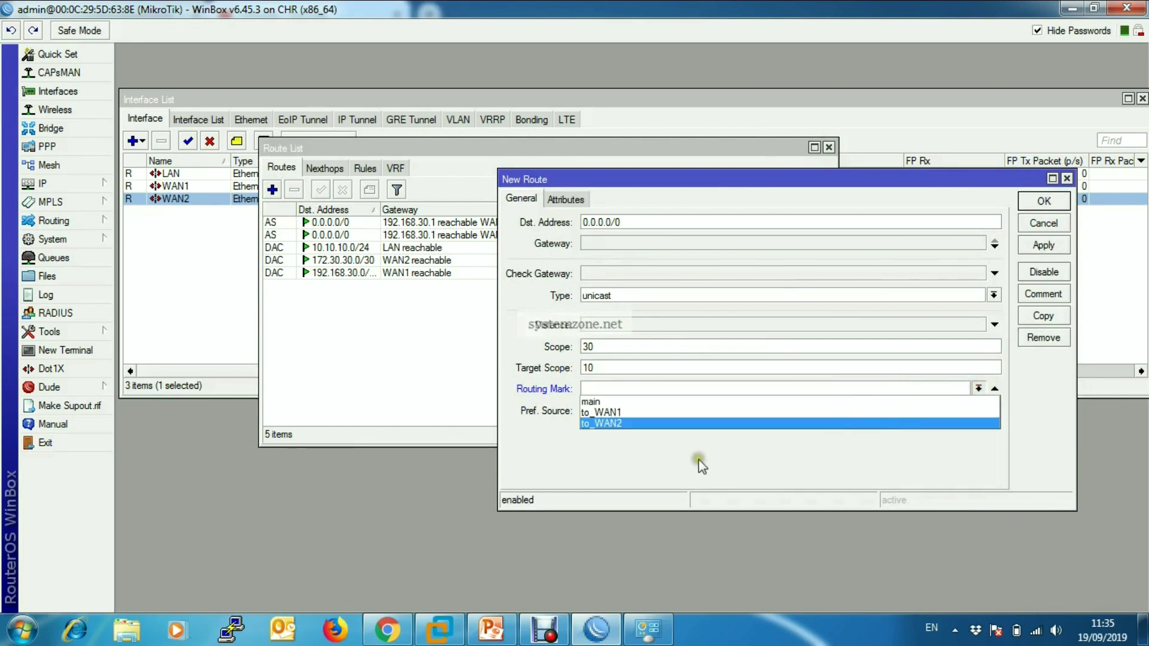
click(651, 423)
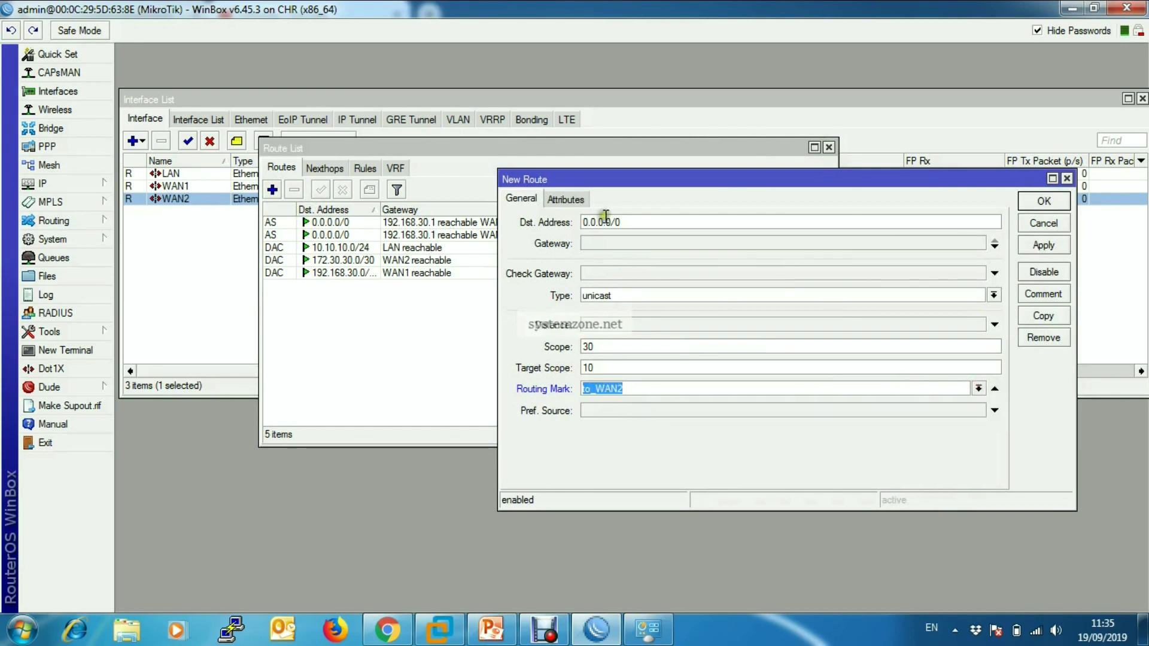
click(625, 244)
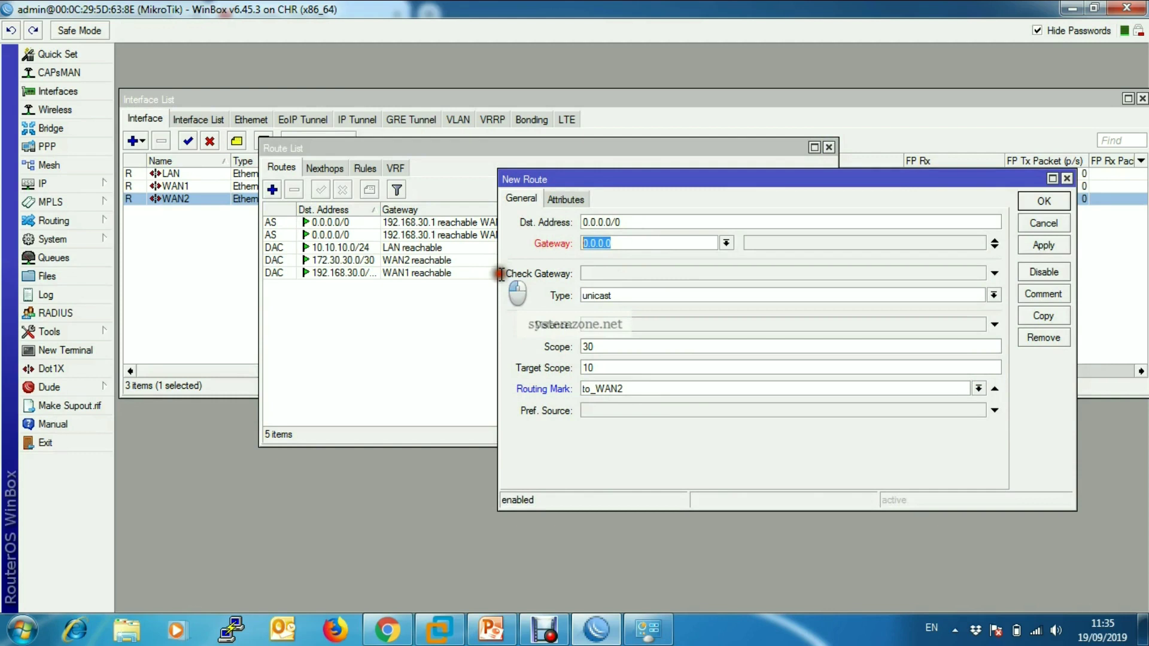
text(172)
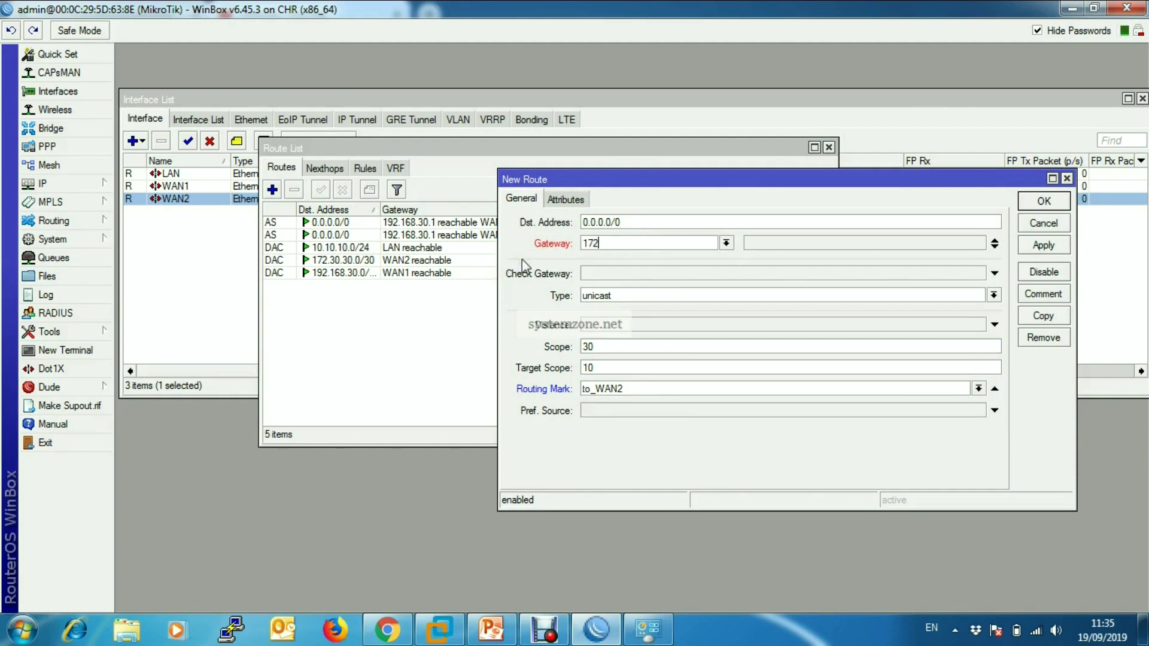
text(.30.30.1)
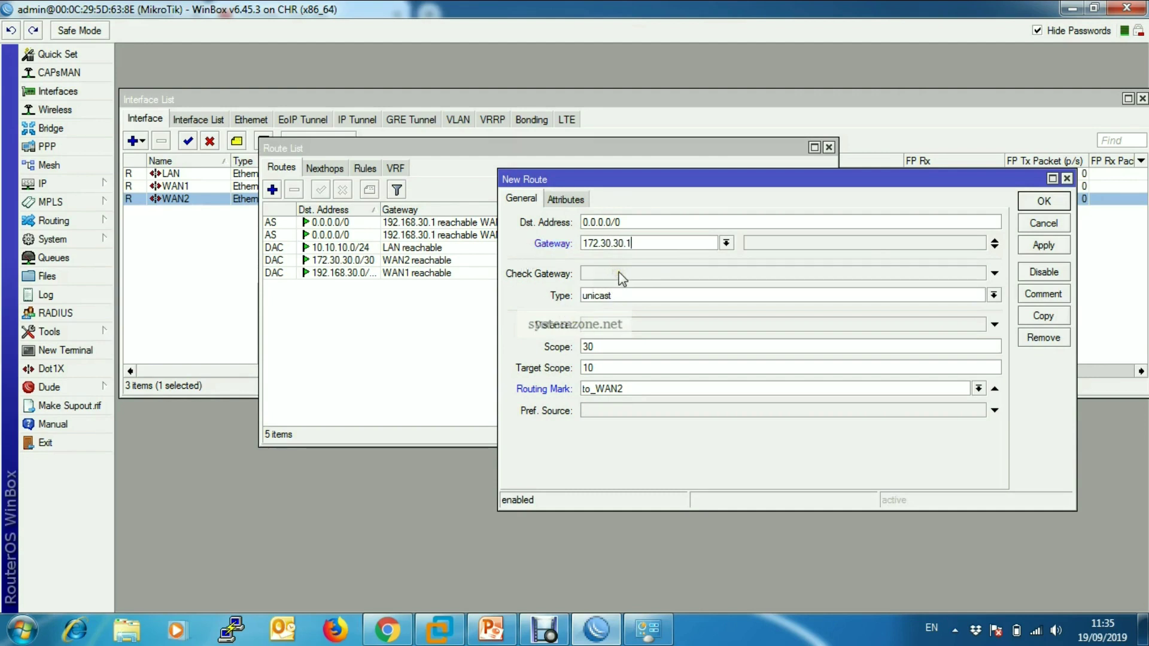
click(1044, 245)
click(1043, 201)
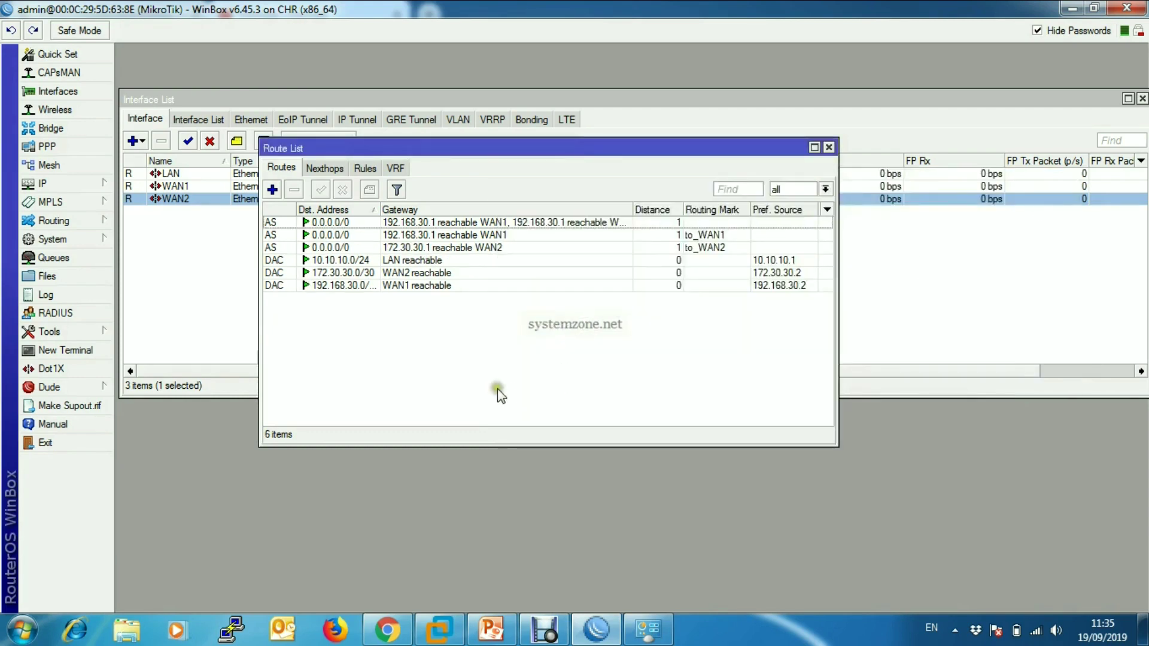
- Set Check Gateway to ping on the multi-gateway default route that has no routing mark, and save it
click(468, 226)
double_click(468, 226)
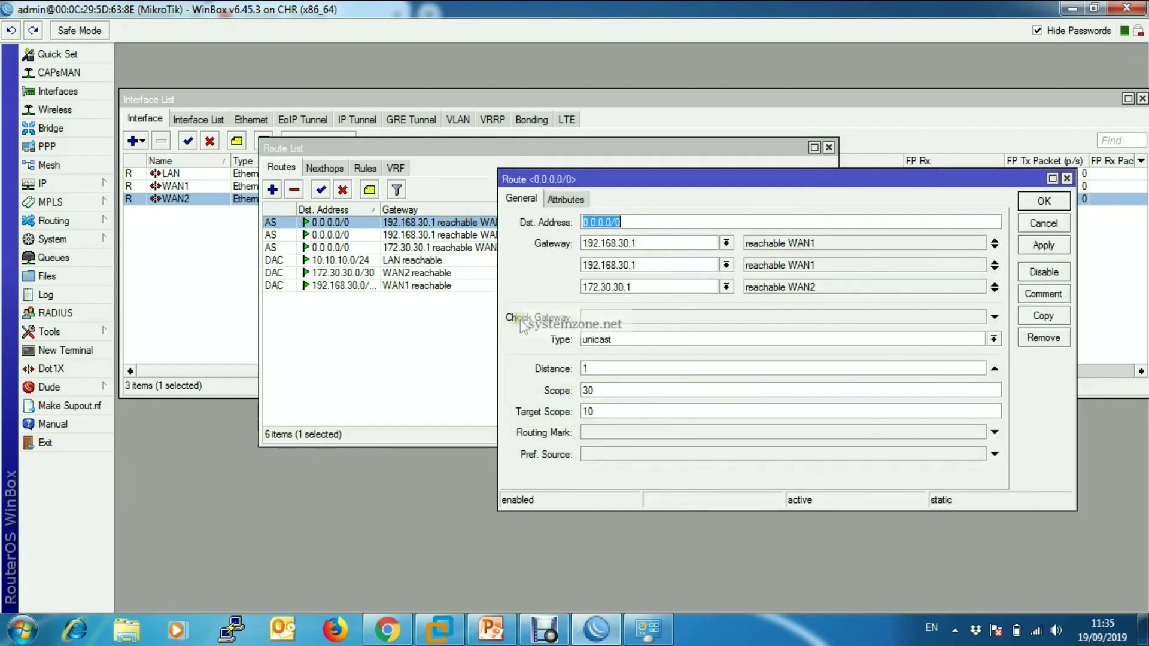
click(697, 316)
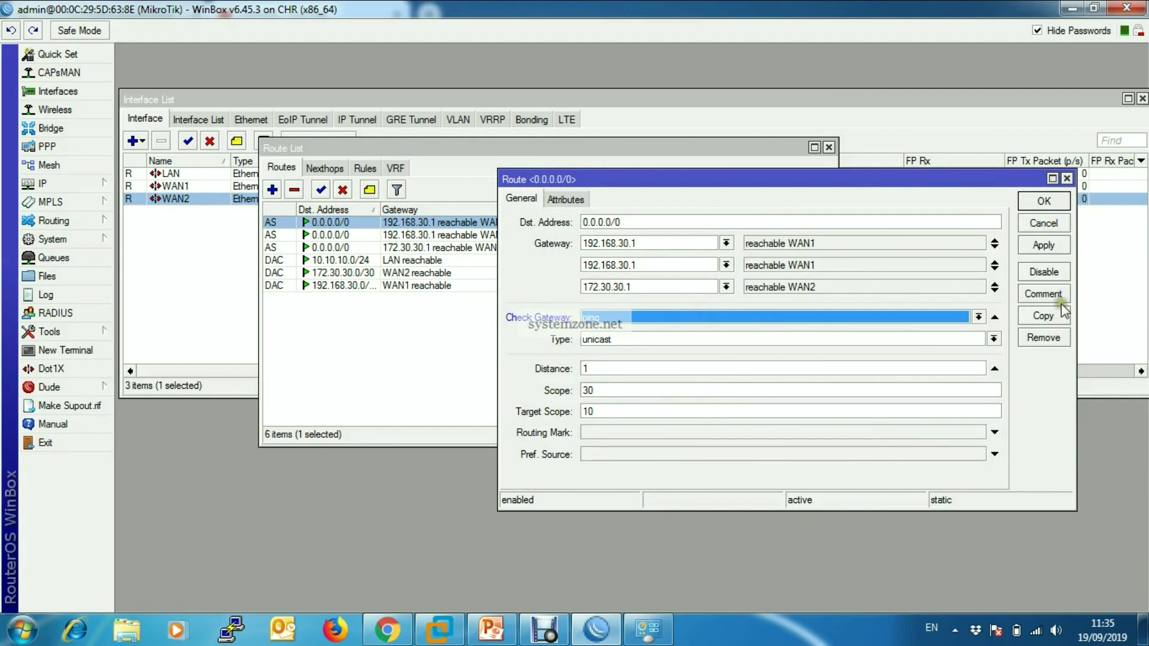
click(1042, 245)
click(1044, 201)
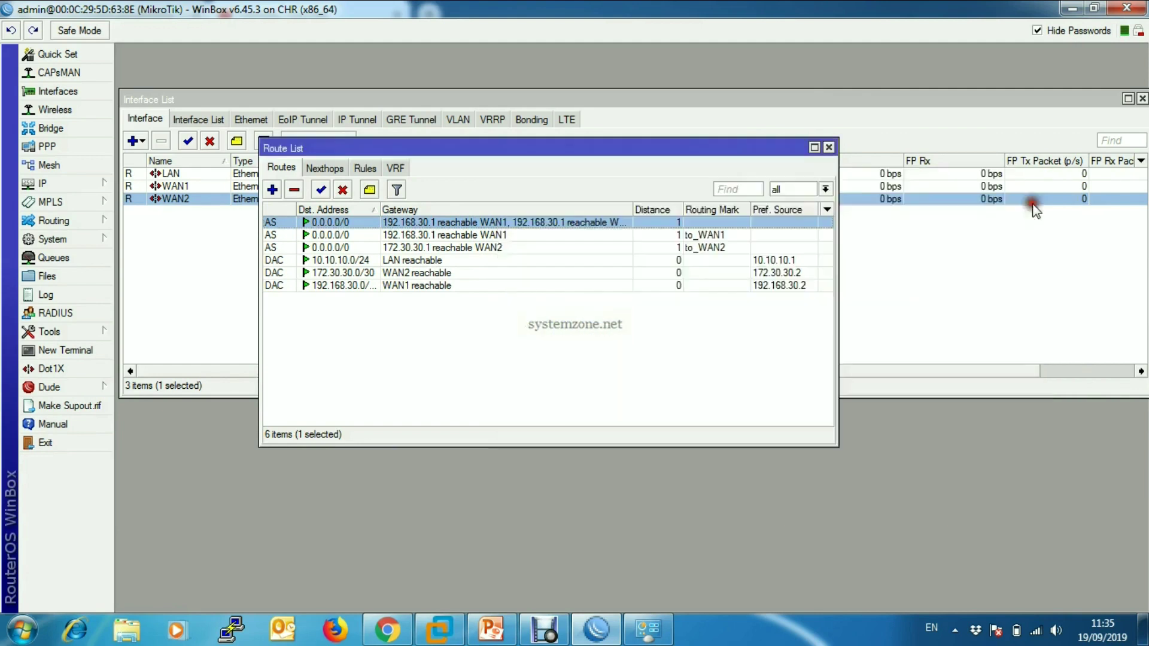
- Set Check Gateway to ping on the default route marked to_WAN1 and save it
double_click(478, 236)
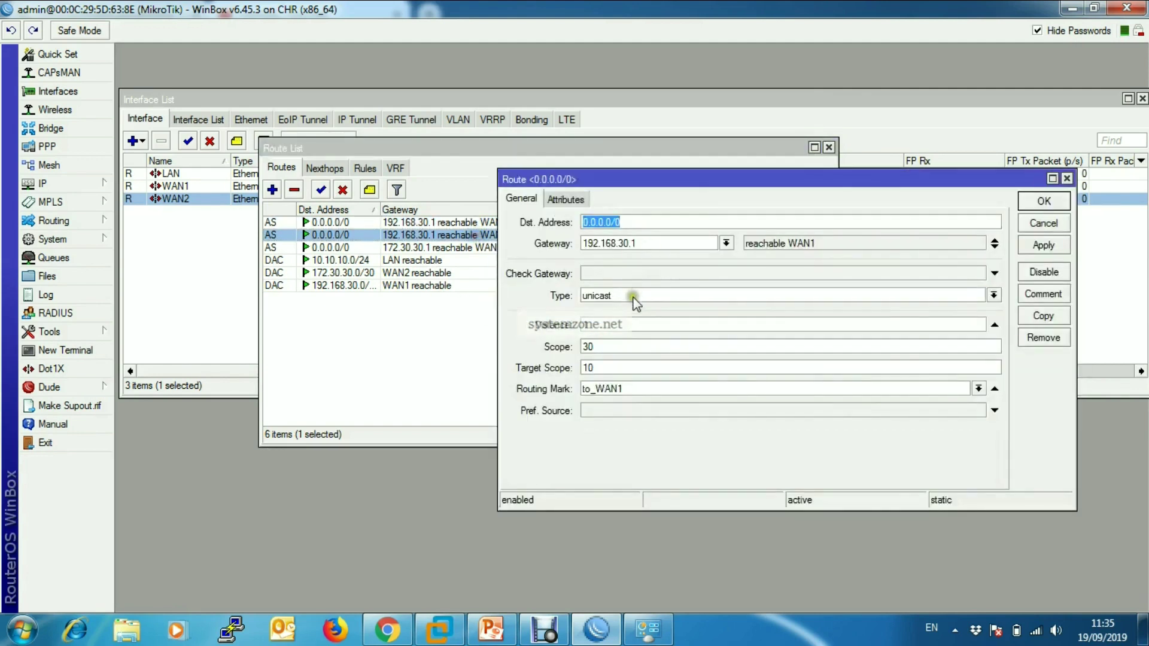
click(669, 276)
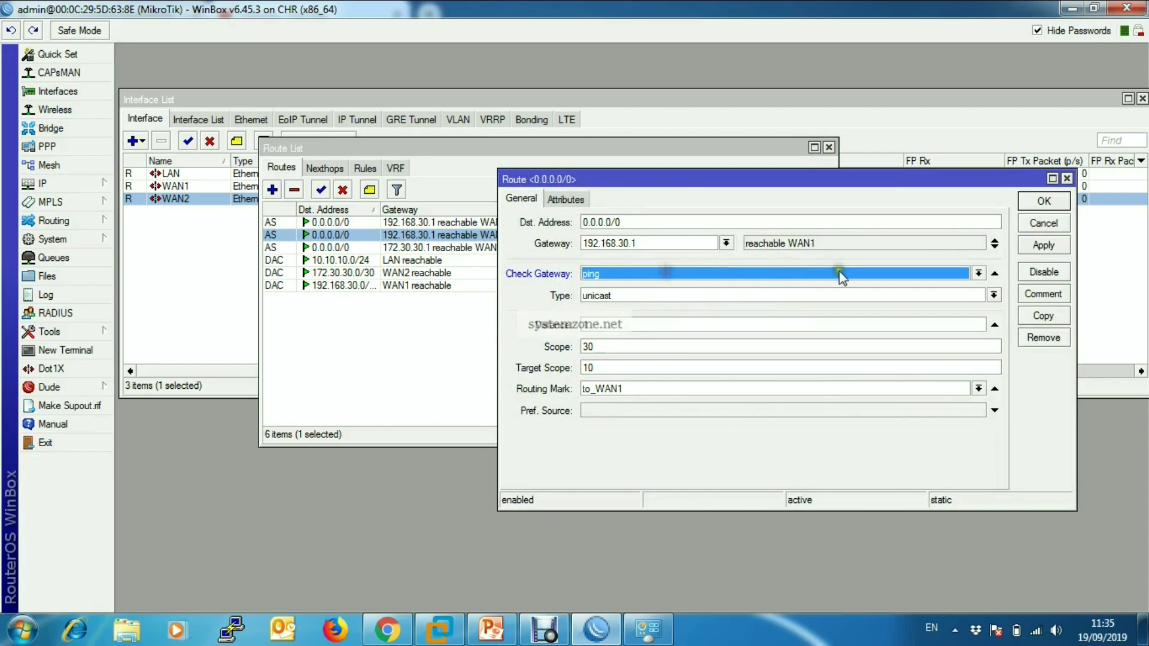
click(1040, 246)
click(1039, 202)
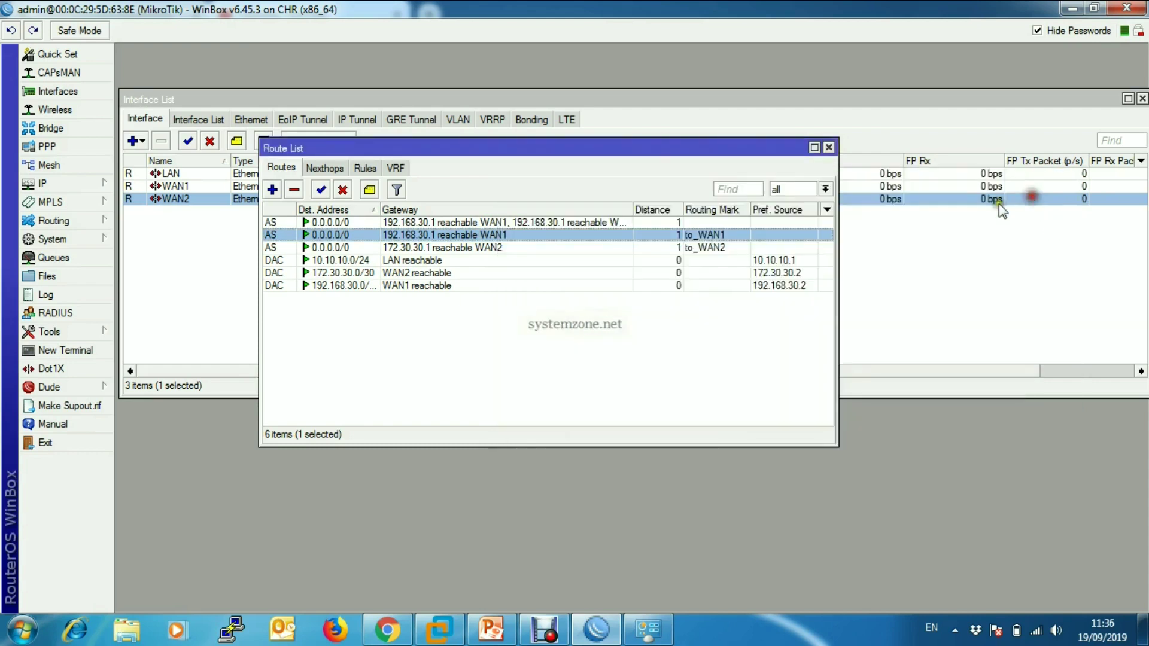
- Set Check Gateway to ping on the default route marked to_WAN2, save it and close the route list
double_click(472, 248)
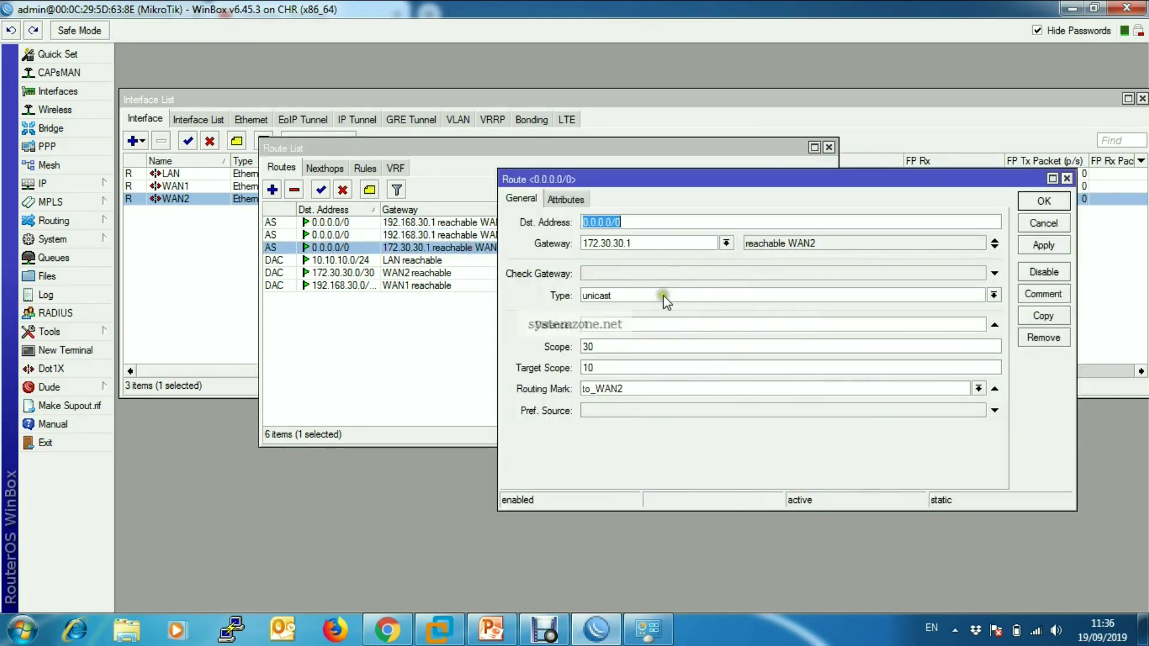
click(667, 276)
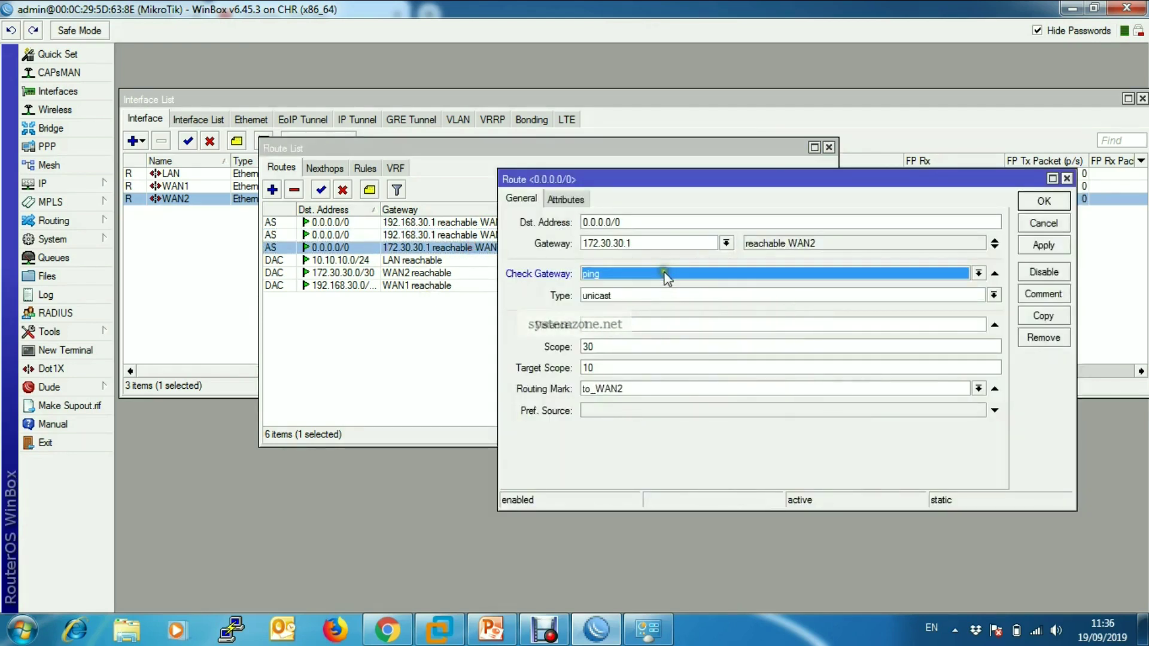
click(978, 273)
click(860, 297)
click(1043, 247)
click(1042, 204)
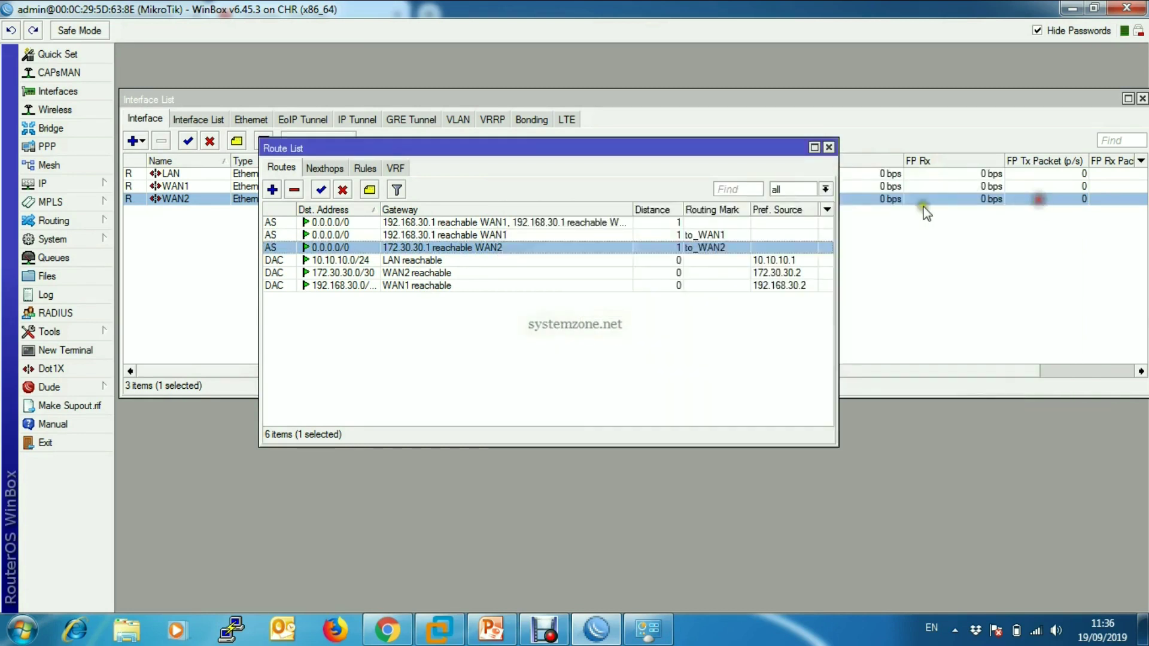
click(829, 148)
- Move the Interface List window slightly upward, minimize WinBox and close the Chrome browser to reach the desktop
drag(1060, 113, 1067, 93)
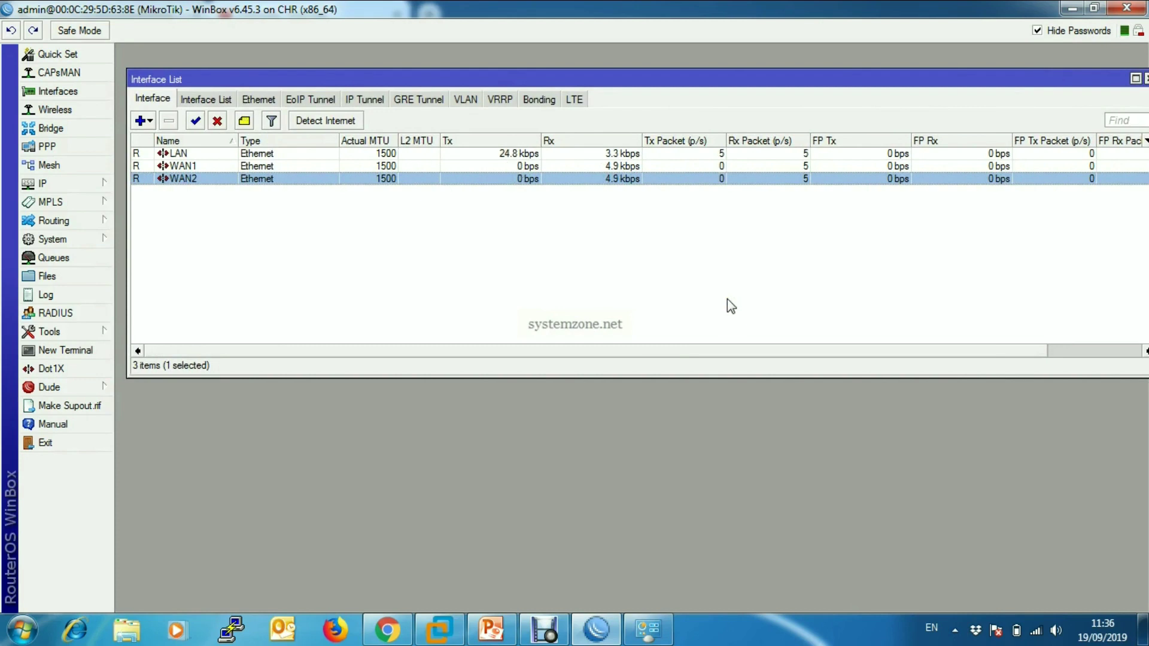
click(1070, 11)
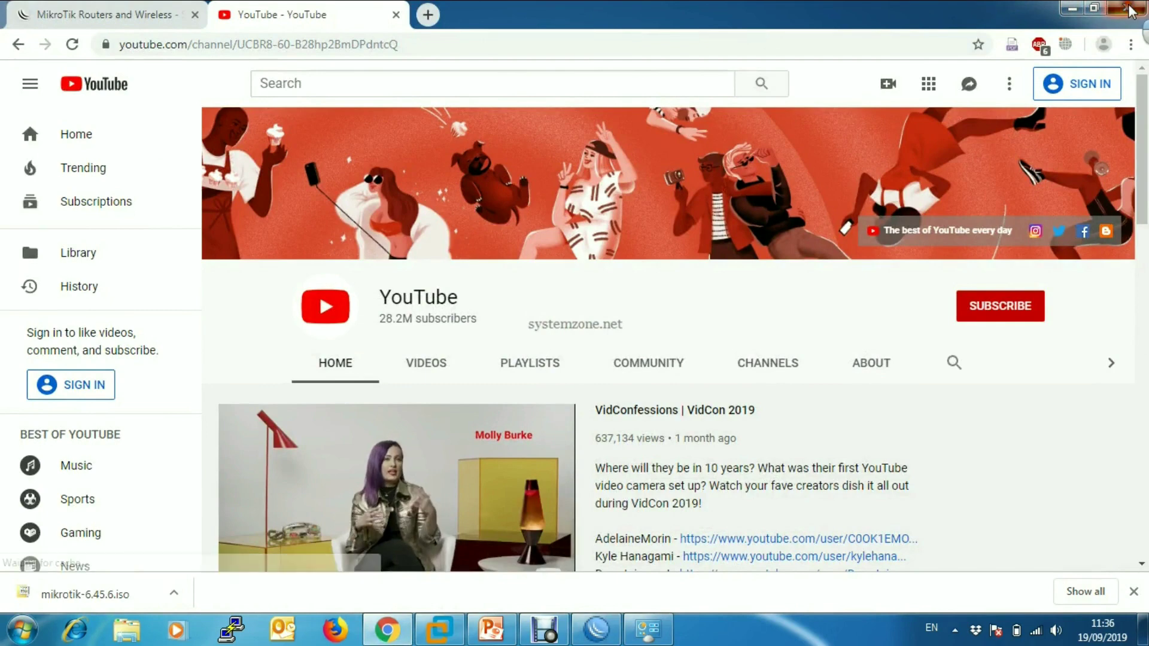
click(1124, 9)
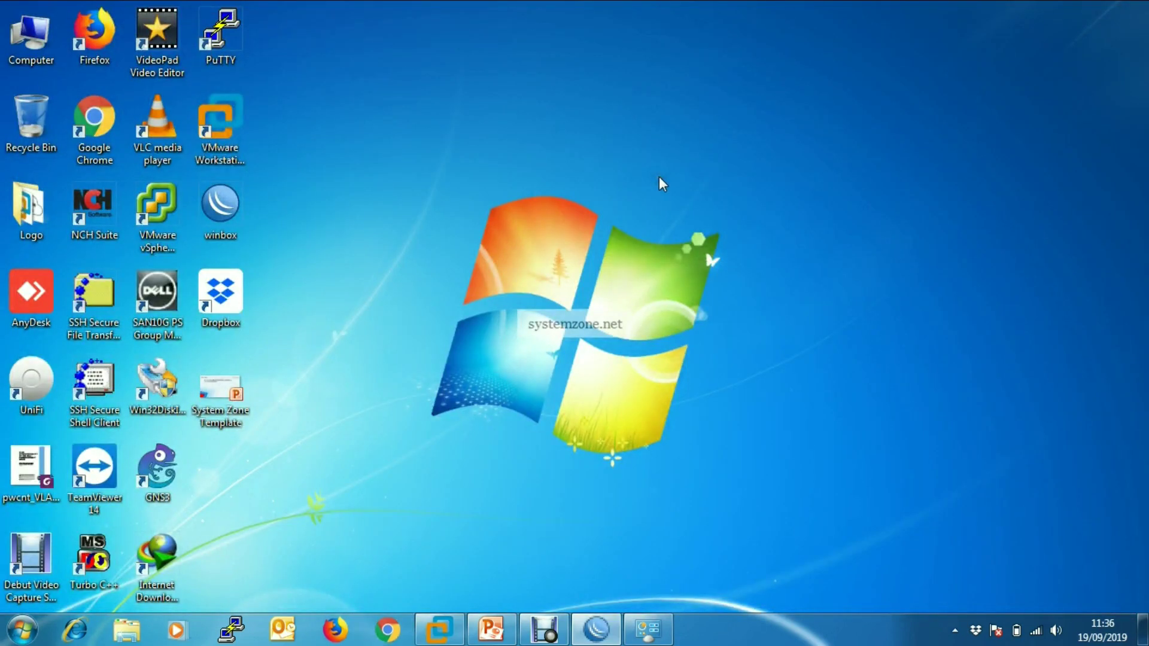